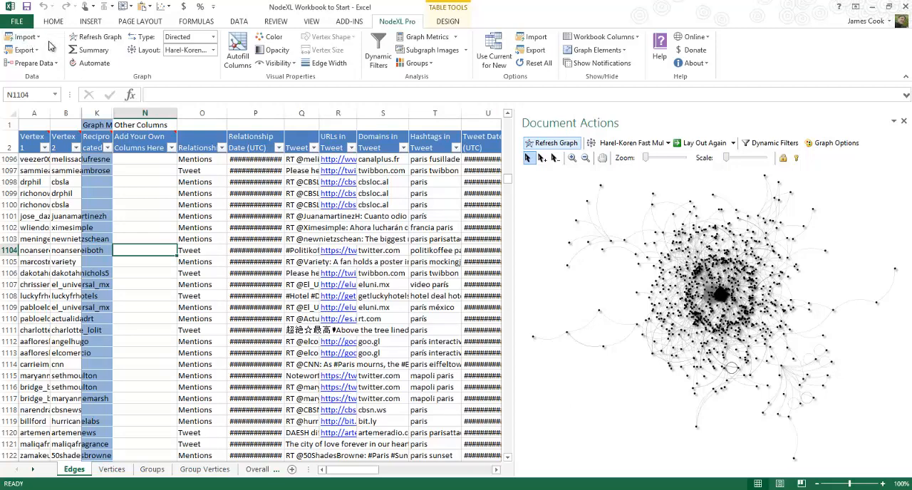
# Review the Twitter Search Network import settings, including its search query, and close them without importing
pyautogui.click(32, 38)
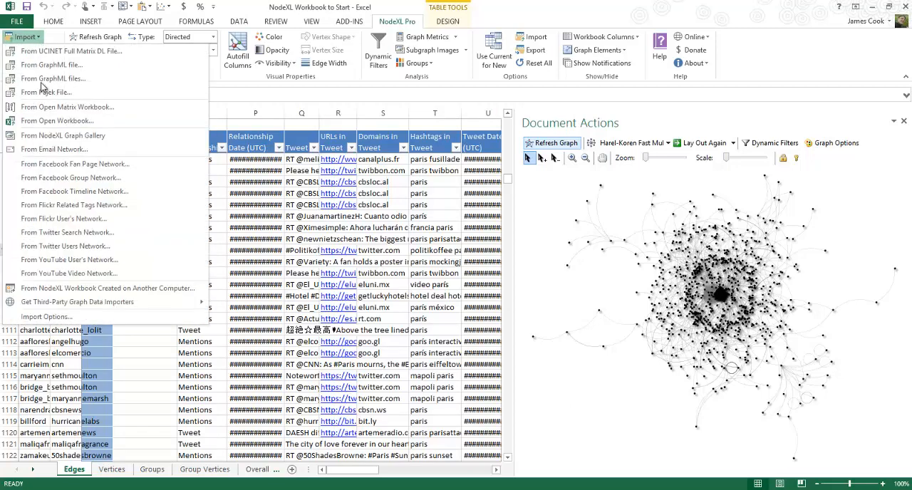
pyautogui.click(64, 233)
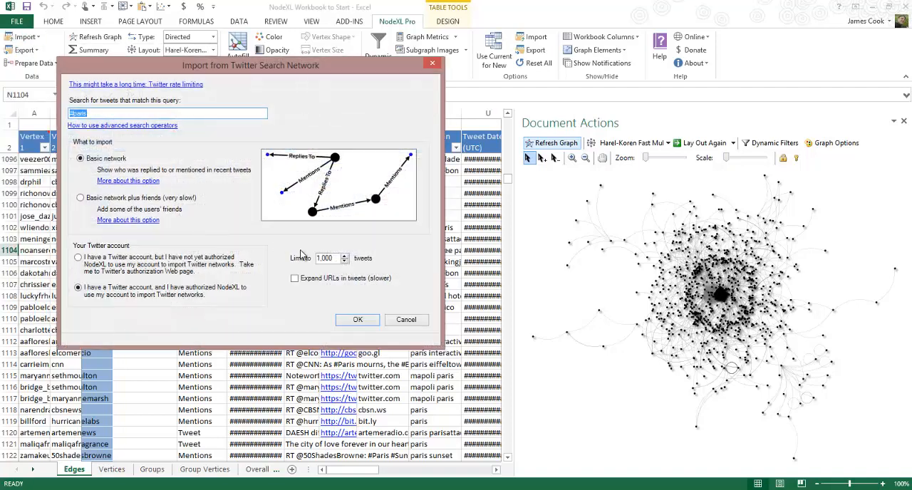
pyautogui.click(125, 113)
pyautogui.click(410, 324)
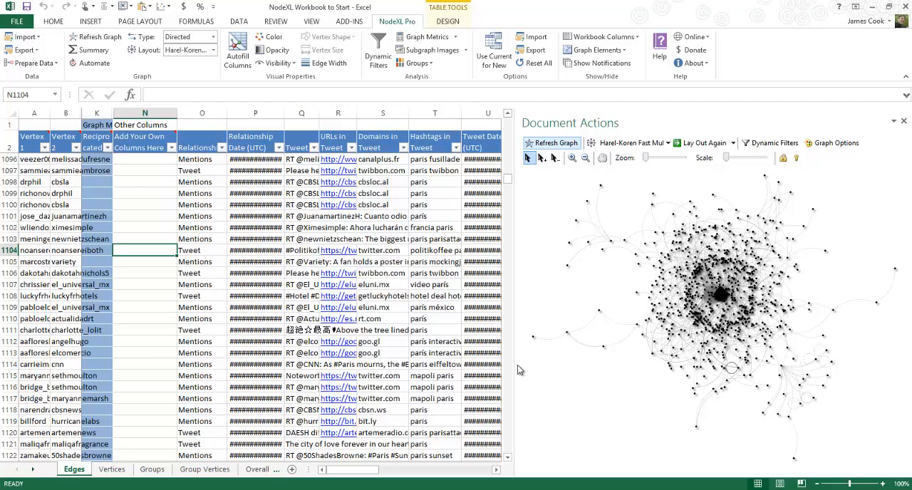
# Inspect the edge in row 1102 on the Edges worksheet, looking at both vertices and the tweet columns
pyautogui.click(28, 230)
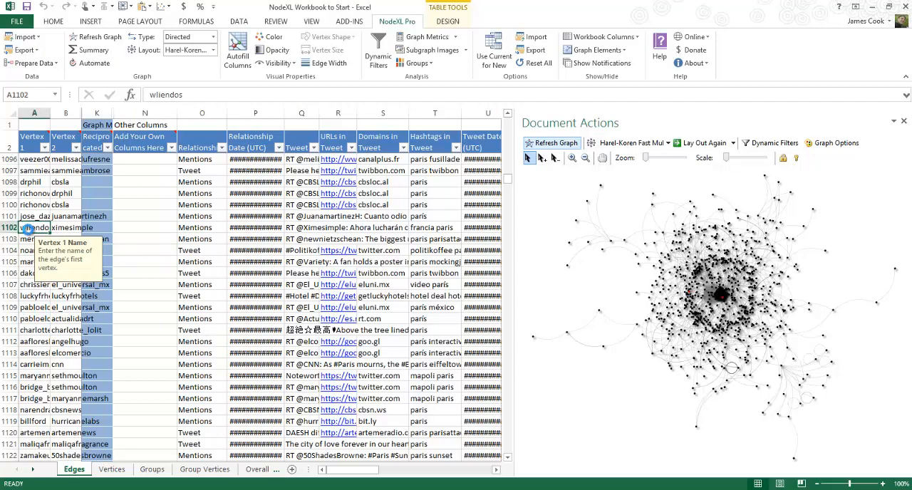
pyautogui.press('Tab')
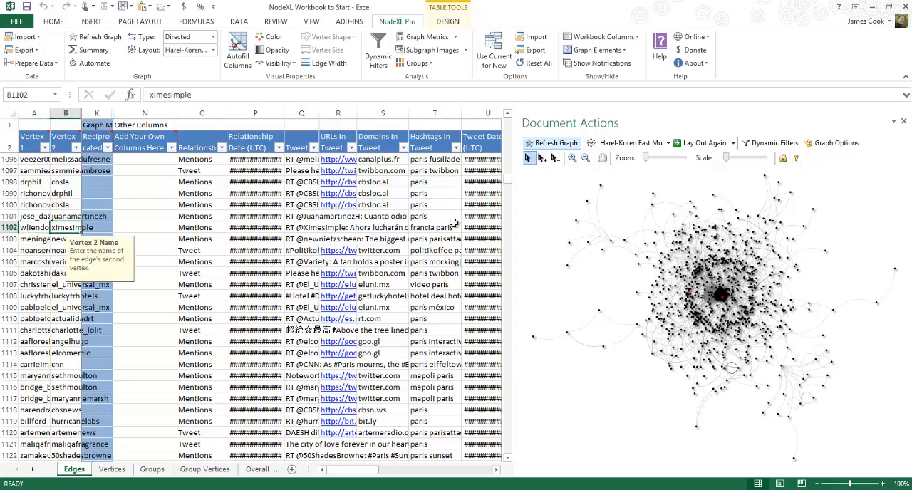
pyautogui.click(369, 237)
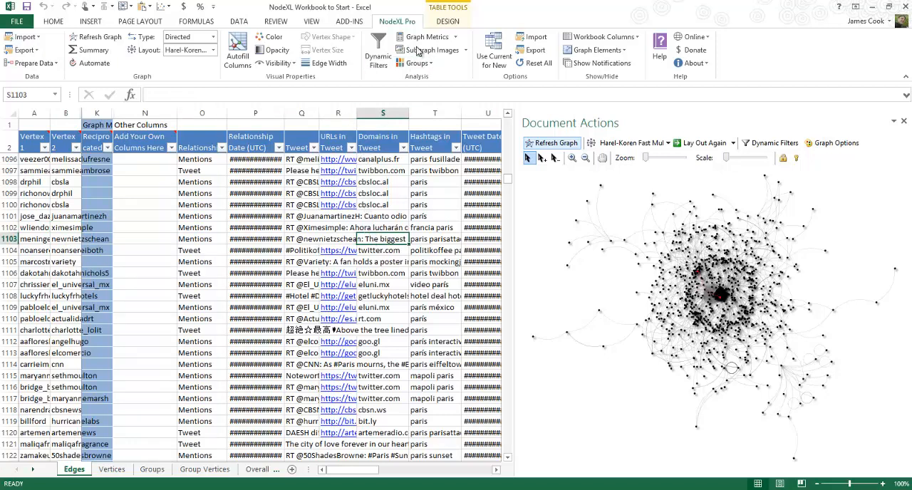
# Calculate graph metrics for the workbook with only "Twitter search network top items" selected
pyautogui.click(437, 41)
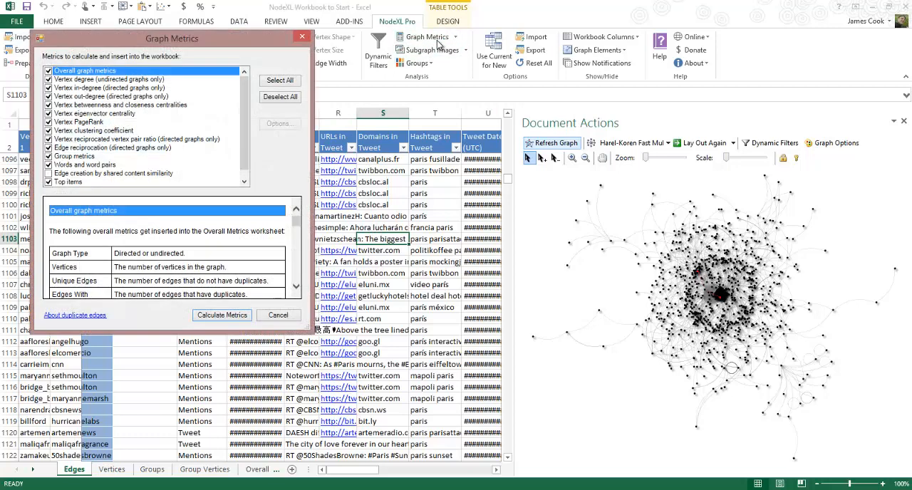
pyautogui.click(279, 97)
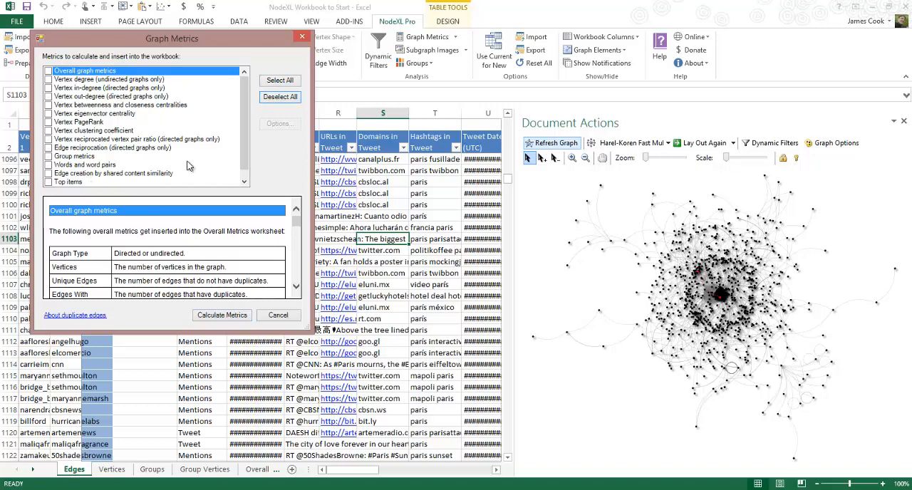
pyautogui.scroll(-2, 235, 167)
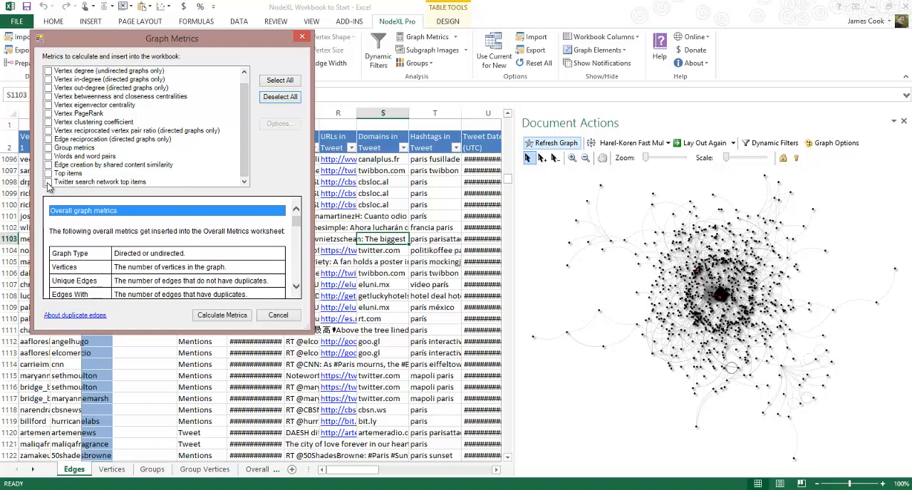
pyautogui.click(48, 183)
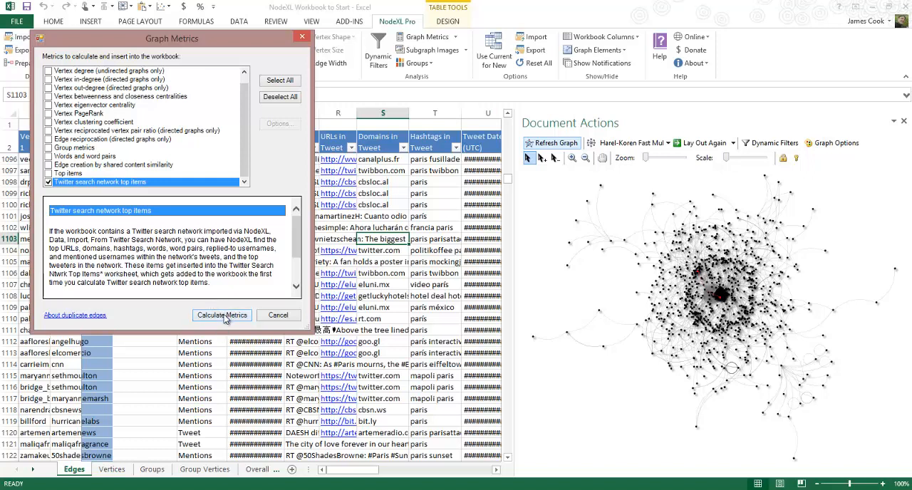
pyautogui.click(222, 315)
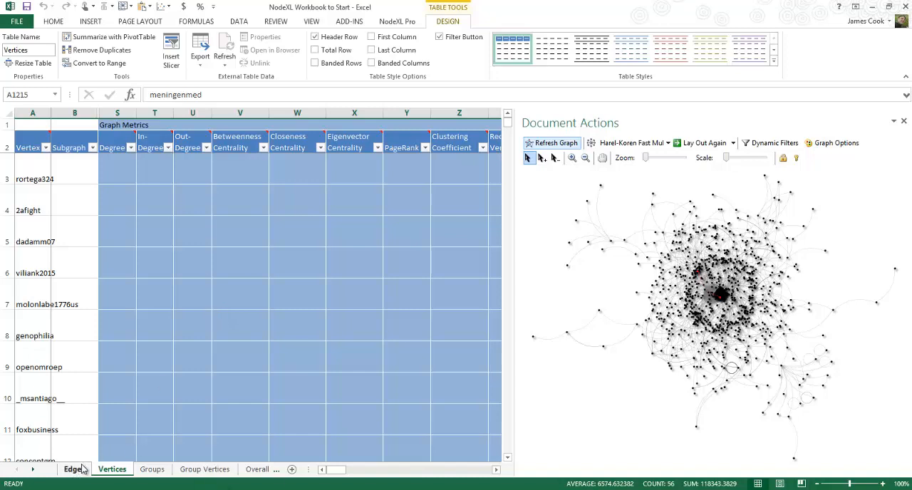
# Display the Twitter Search Ntwrk Top Items worksheet
pyautogui.click(33, 470)
pyautogui.click(33, 470)
pyautogui.click(33, 470)
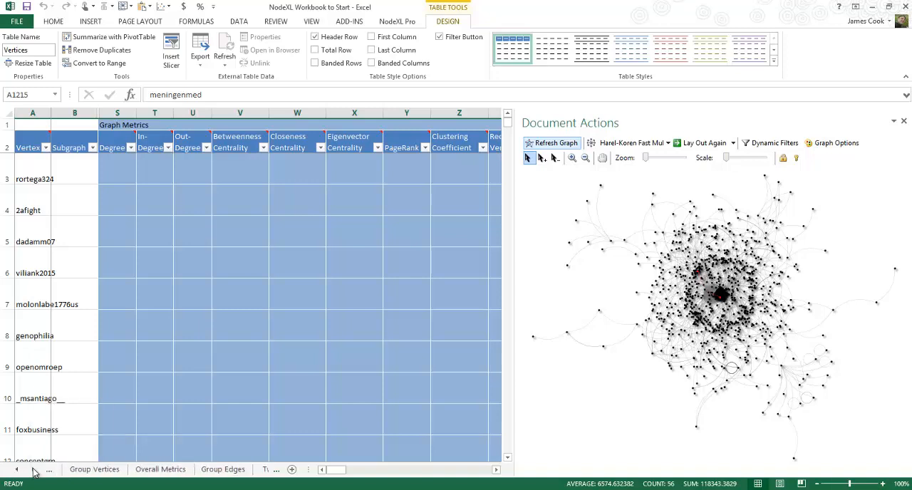
pyautogui.click(33, 470)
pyautogui.click(33, 471)
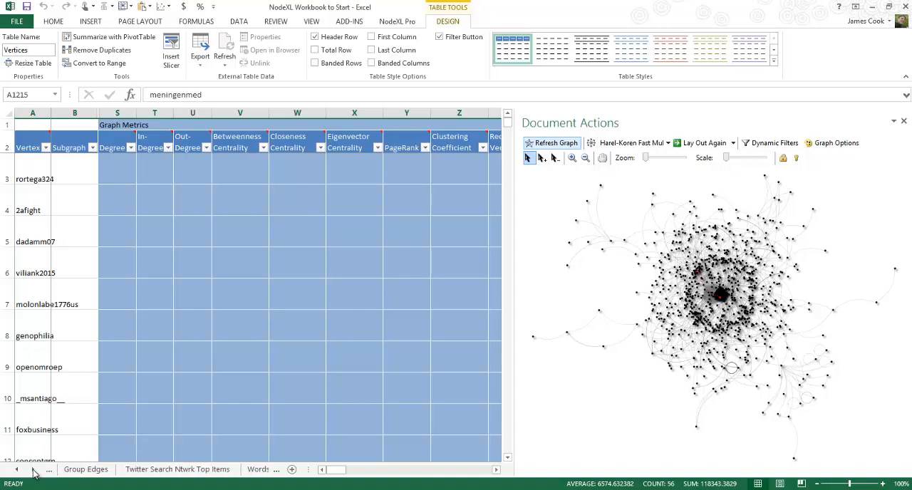
pyautogui.click(33, 470)
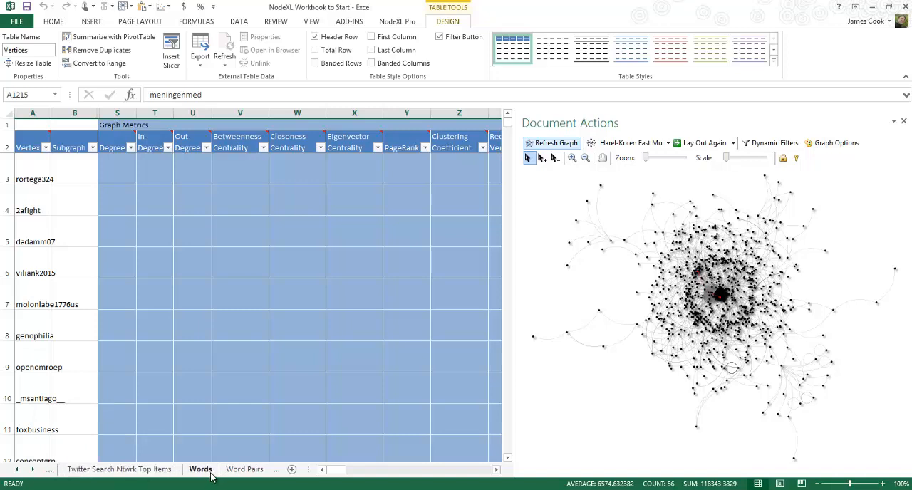
pyautogui.click(33, 470)
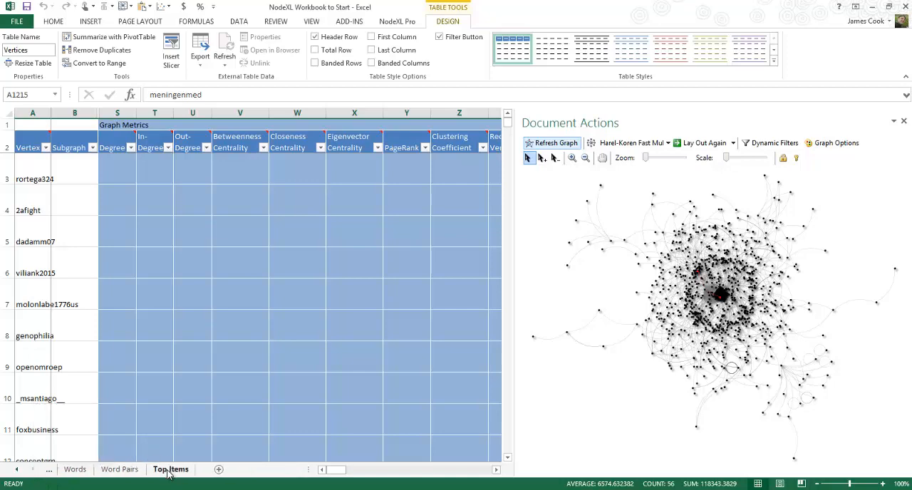
pyautogui.click(17, 470)
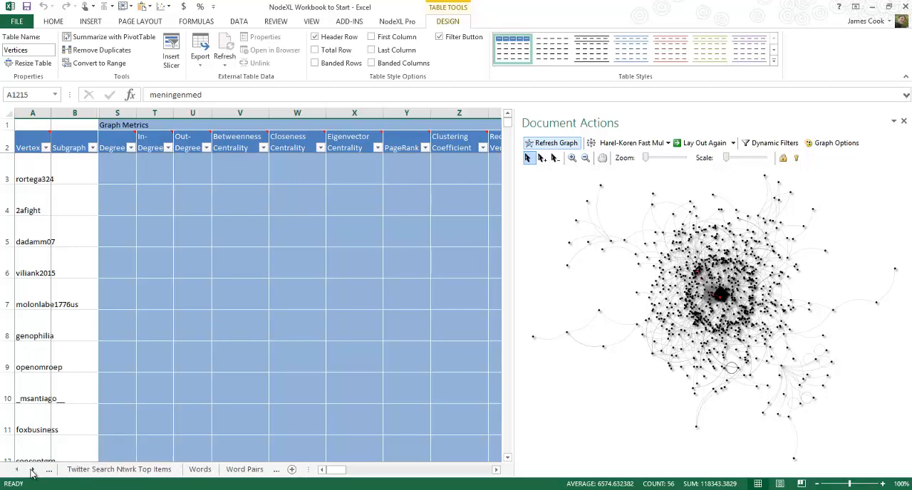
pyautogui.click(89, 470)
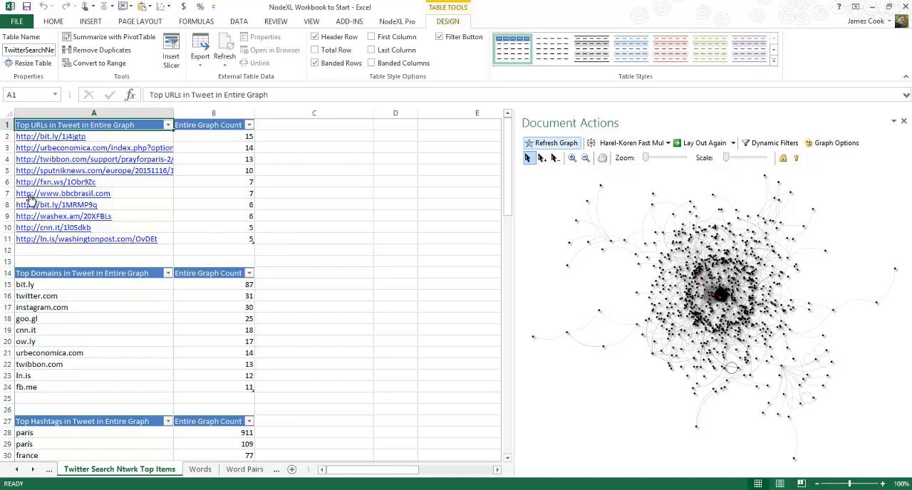
# Examine the top URLs, domains and hashtags tables, highlighting the domain entries in A15:A24
pyautogui.click(5, 190)
pyautogui.moveTo(86, 284); pyautogui.dragTo(66, 388)
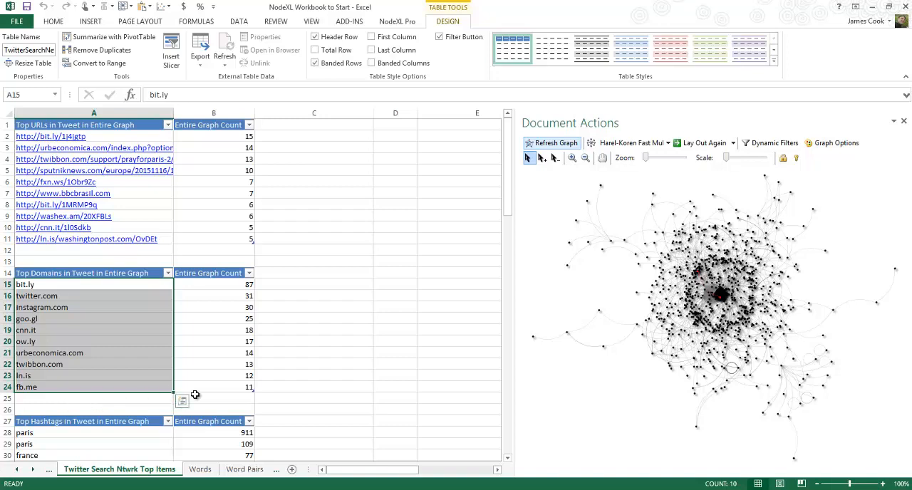
pyautogui.click(277, 398)
pyautogui.press('Down')
pyautogui.press('Down')
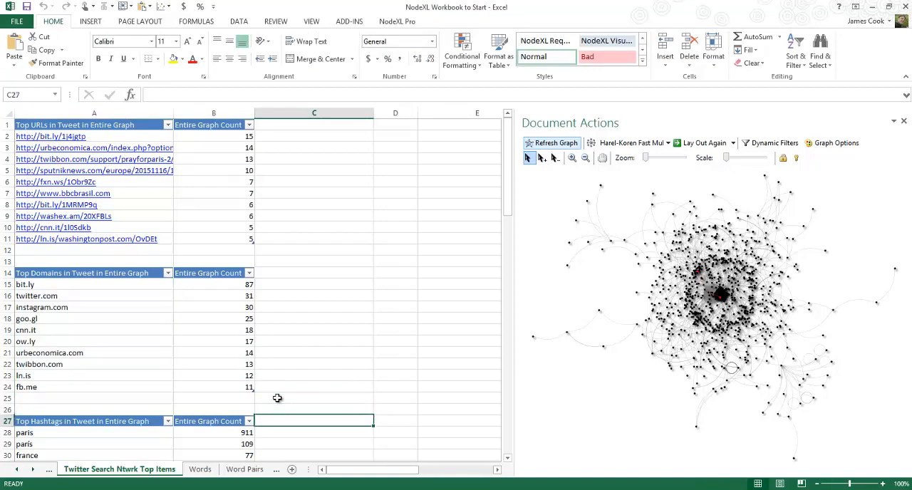
pyautogui.press('Down')
pyautogui.press('Down')
pyautogui.press('Down')
pyautogui.press('Down')
pyautogui.press('Down')
pyautogui.press('Down')
pyautogui.press('Down')
pyautogui.press('Down')
pyautogui.press('Down')
pyautogui.press('Down')
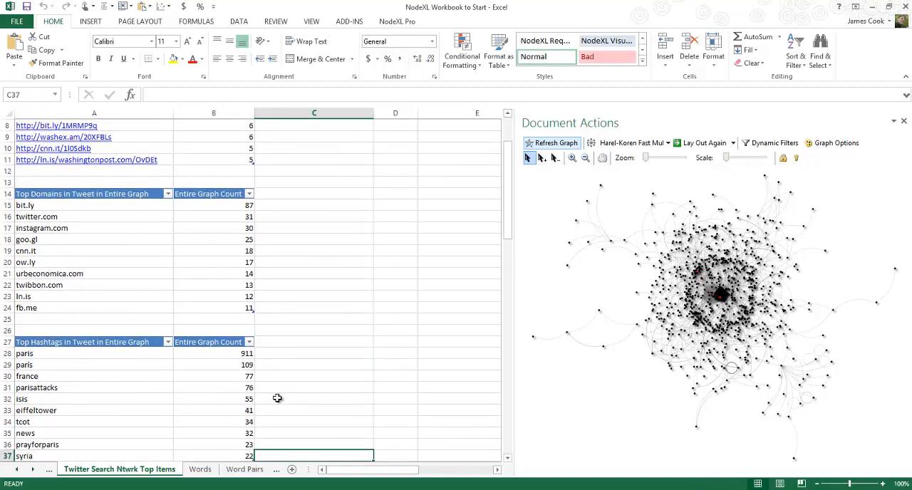
pyautogui.press('Down')
pyautogui.press('Down')
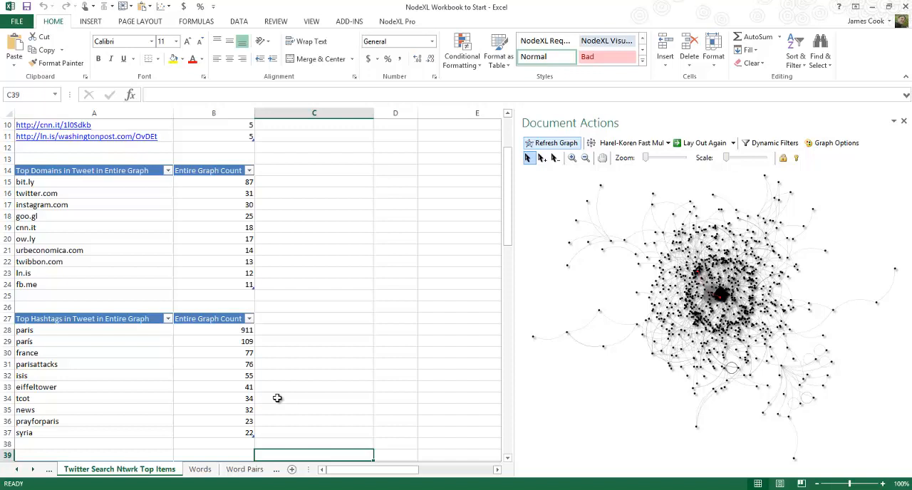
# Examine the Top Words and Top Word Pairs tables for the entire graph
pyautogui.press('Down')
pyautogui.press('Down')
pyautogui.press('Down')
pyautogui.press('Down')
pyautogui.press('Down')
pyautogui.press('Down')
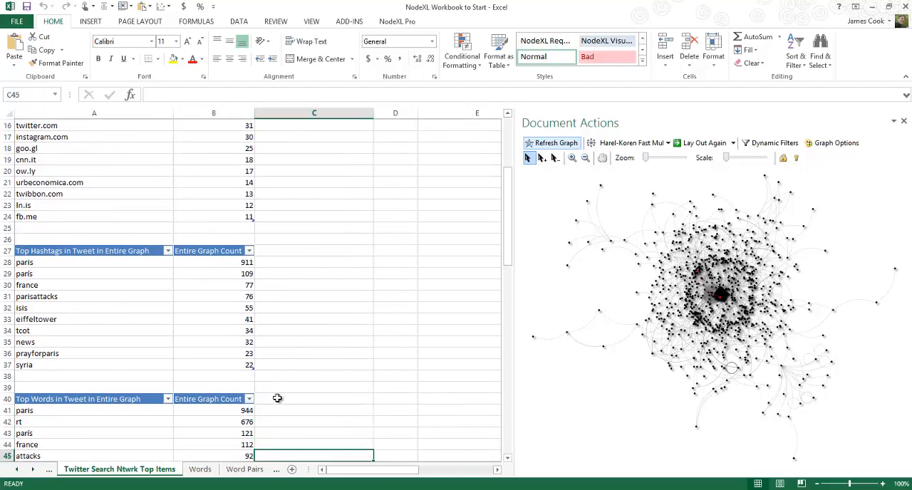
pyautogui.press('Down')
pyautogui.press('Down')
pyautogui.press('Down')
pyautogui.press('Down')
pyautogui.press('Down')
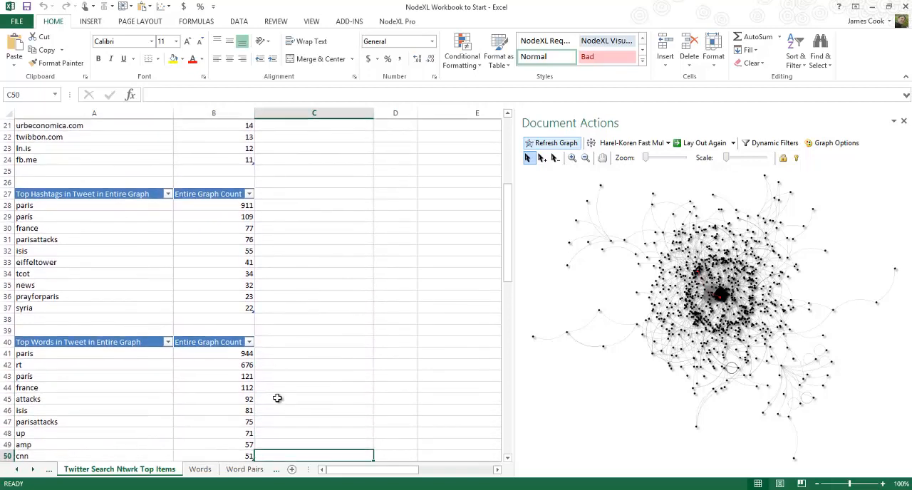
pyautogui.press('Down')
pyautogui.press('Down')
pyautogui.press('Down')
pyautogui.press('Down')
pyautogui.press('Down')
pyautogui.press('Down')
pyautogui.press('Down')
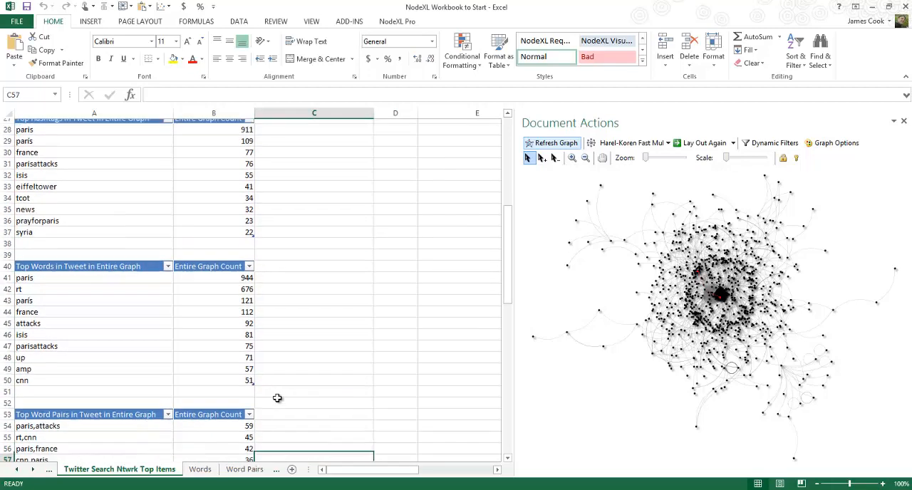
pyautogui.press('Down')
pyautogui.press('Down')
pyautogui.press('Down')
pyautogui.press('Down')
pyautogui.press('Down')
pyautogui.press('Down')
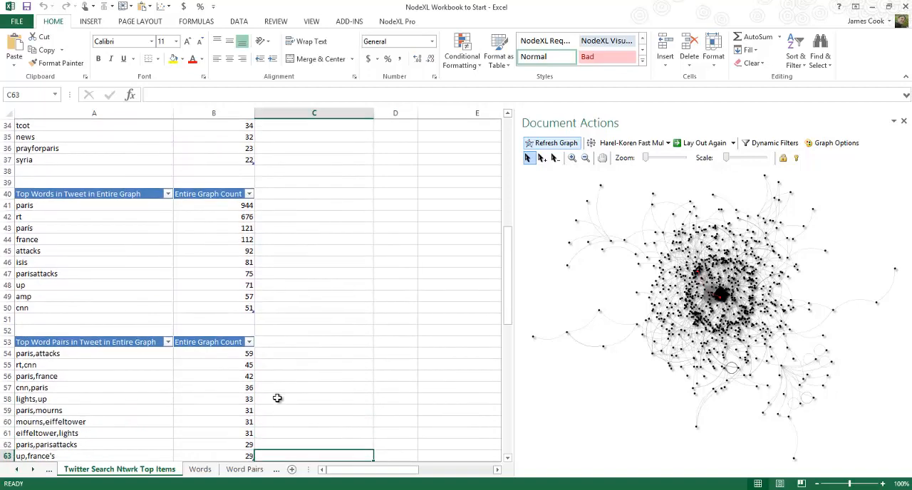
pyautogui.press('Down')
pyautogui.press('Down')
pyautogui.press('Down')
pyautogui.press('Down')
pyautogui.press('Down')
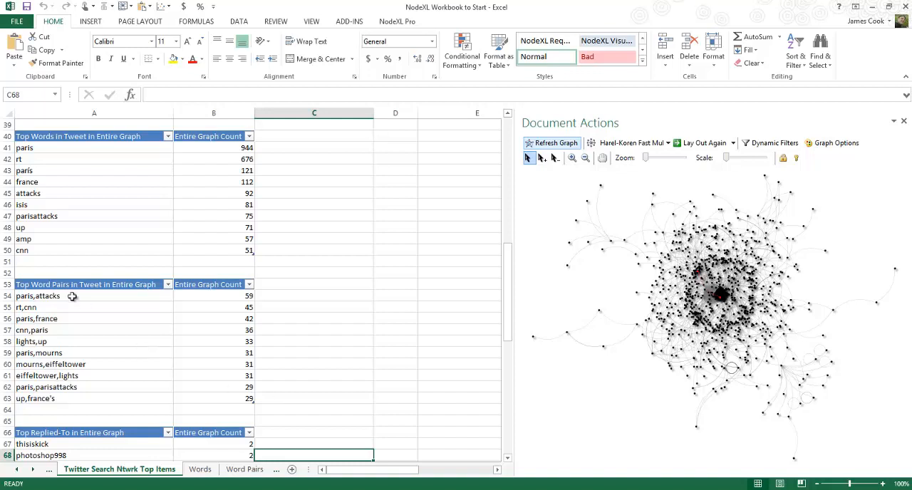
# Highlight the word-pair rows paris,attacks, paris,mourns and eiffeltower,lights one at a time, and clear the highlight
pyautogui.click(6, 296)
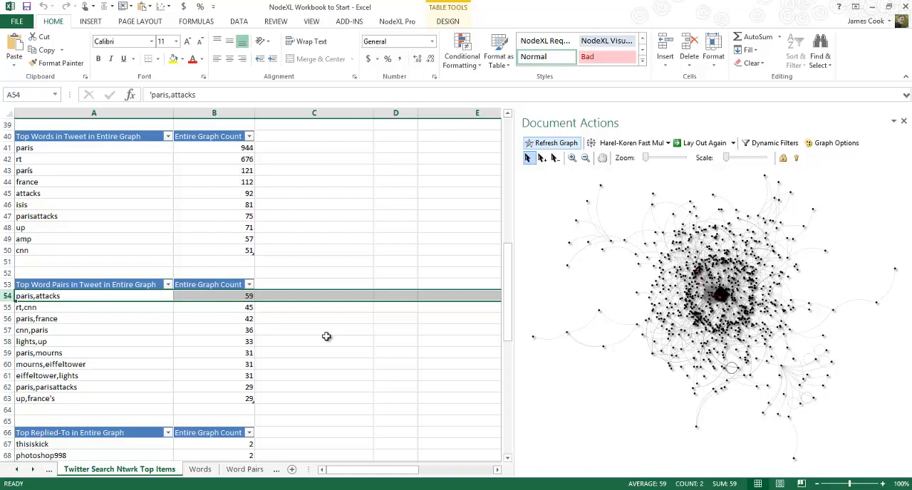
pyautogui.click(6, 353)
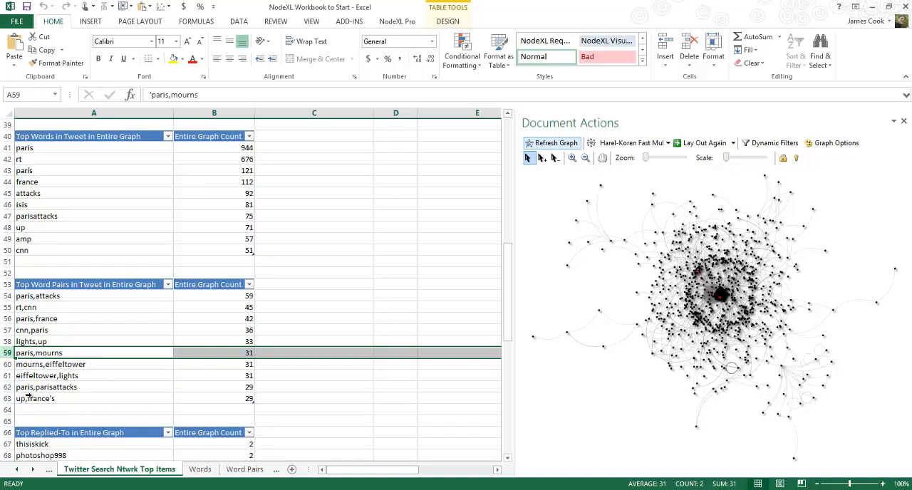
pyautogui.click(5, 376)
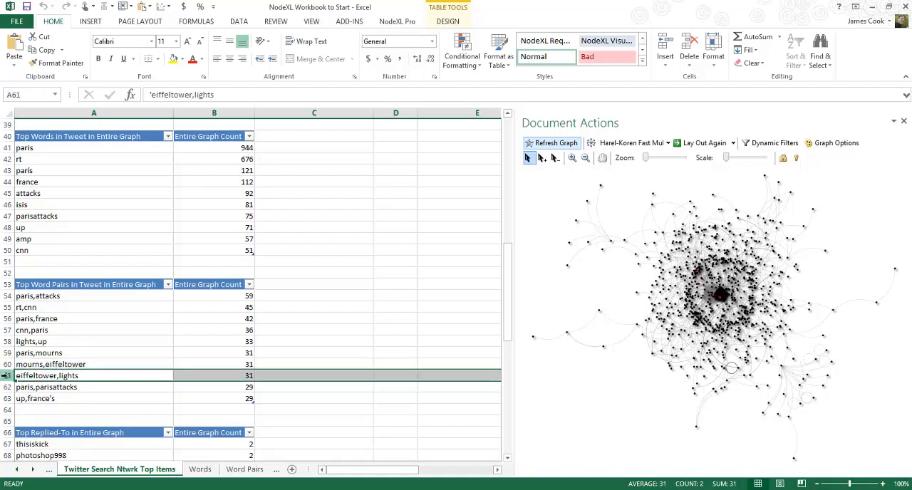
pyautogui.click(300, 386)
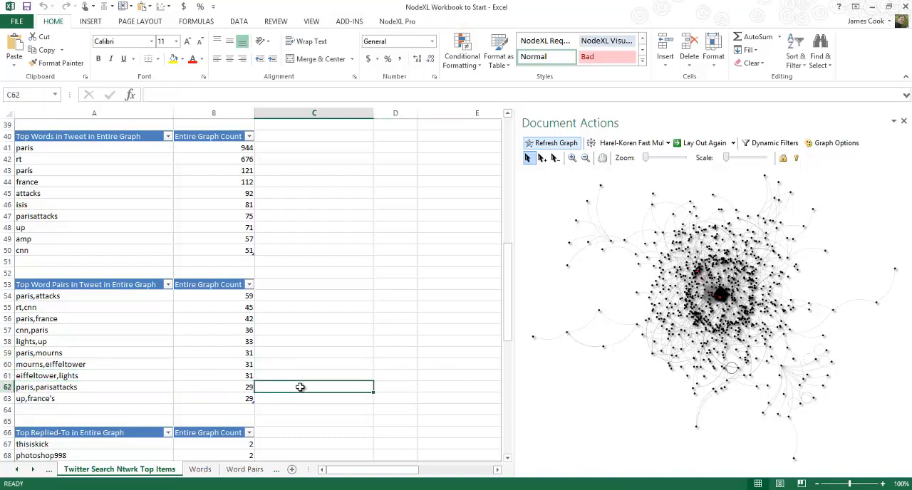
# Examine the Top Replied-To and Top Mentioned tables, continuing down to the Top Tweeters heading
pyautogui.press('Down')
pyautogui.press('Down')
pyautogui.press('Down')
pyautogui.press('Down')
pyautogui.press('Down')
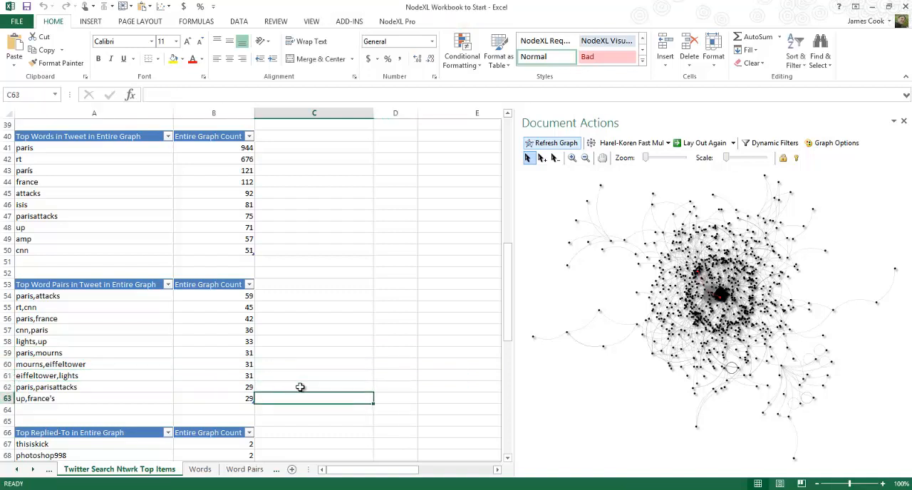
pyautogui.press('Down')
pyautogui.press('Down')
pyautogui.press('Down')
pyautogui.press('Down')
pyautogui.press('Down')
pyautogui.press('Down')
pyautogui.press('Down')
pyautogui.press('Down')
pyautogui.press('Down')
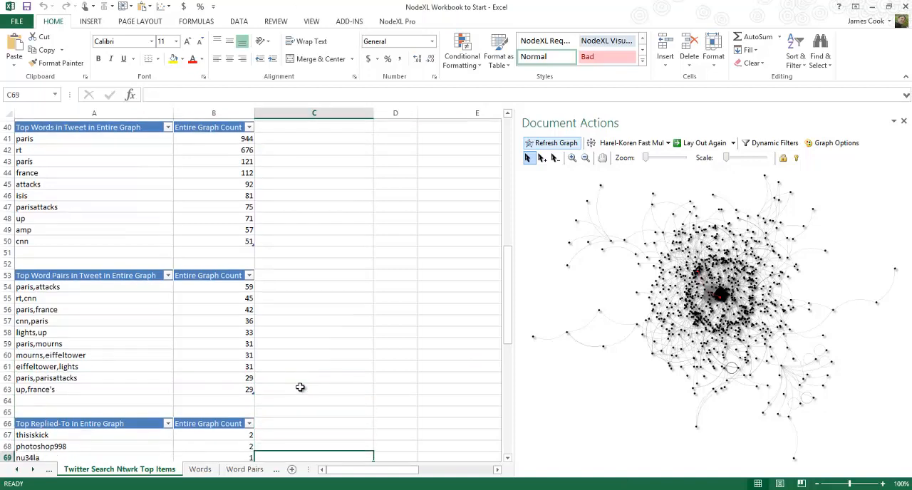
pyautogui.press('Down')
pyautogui.press('Down')
pyautogui.press('Down')
pyautogui.press('Down')
pyautogui.press('Down')
pyautogui.press('Down')
pyautogui.press('Down')
pyautogui.press('Down')
pyautogui.press('Down')
pyautogui.press('Down')
pyautogui.press('Down')
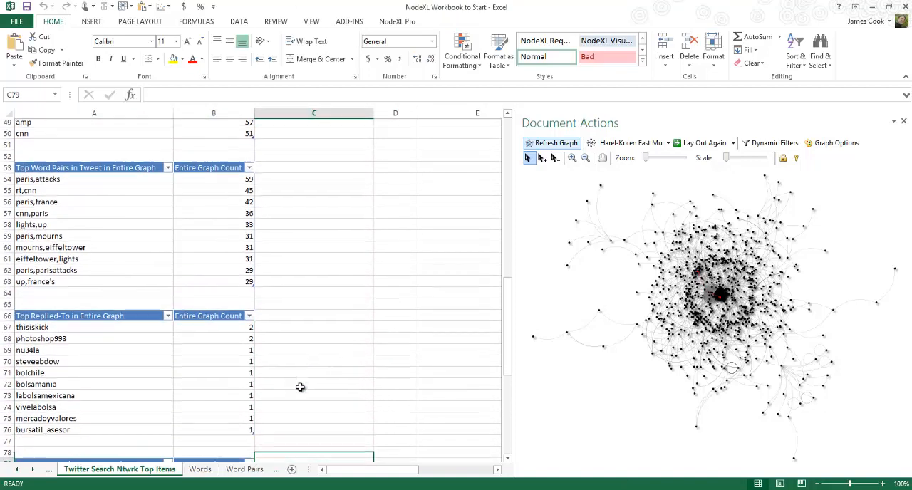
pyautogui.press('Down')
pyautogui.press('Down')
pyautogui.press('Down')
pyautogui.press('Down')
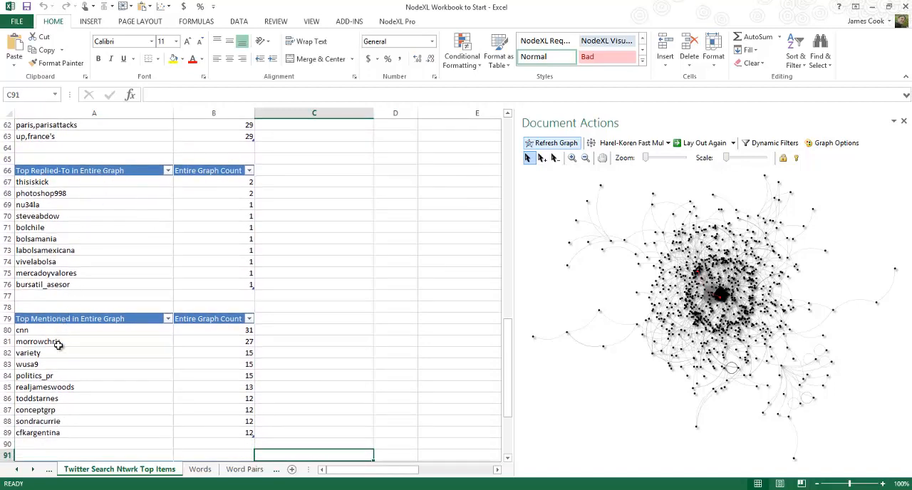
pyautogui.press('Down')
pyautogui.press('Down')
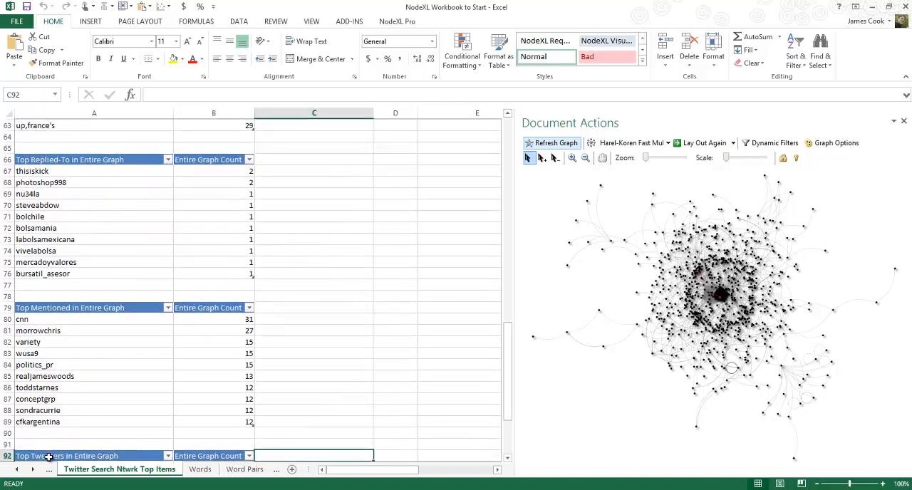
# Highlight the entry in row 85 of the Top Mentioned table, and clear the highlight
pyautogui.click(32, 364)
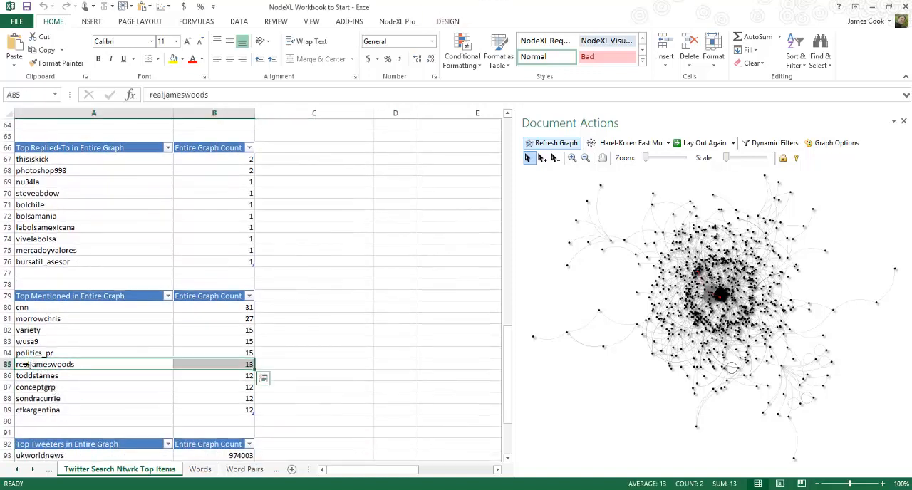
pyautogui.click(32, 364)
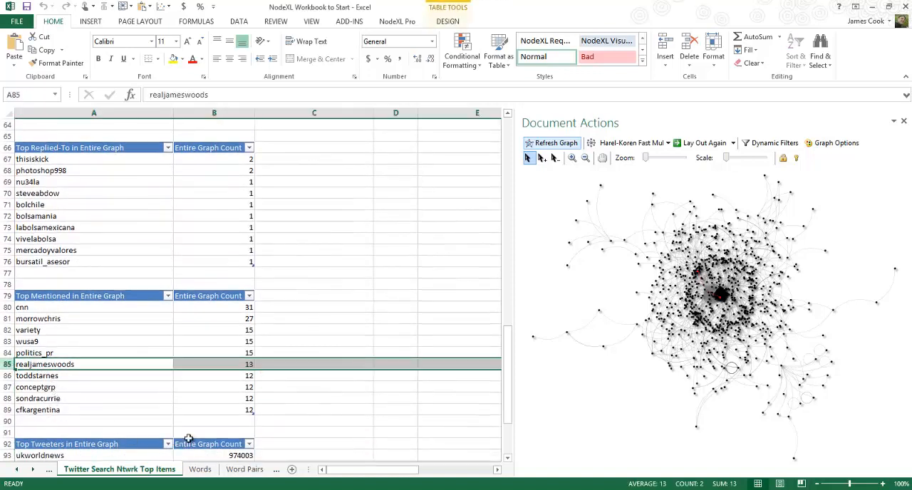
pyautogui.click(280, 421)
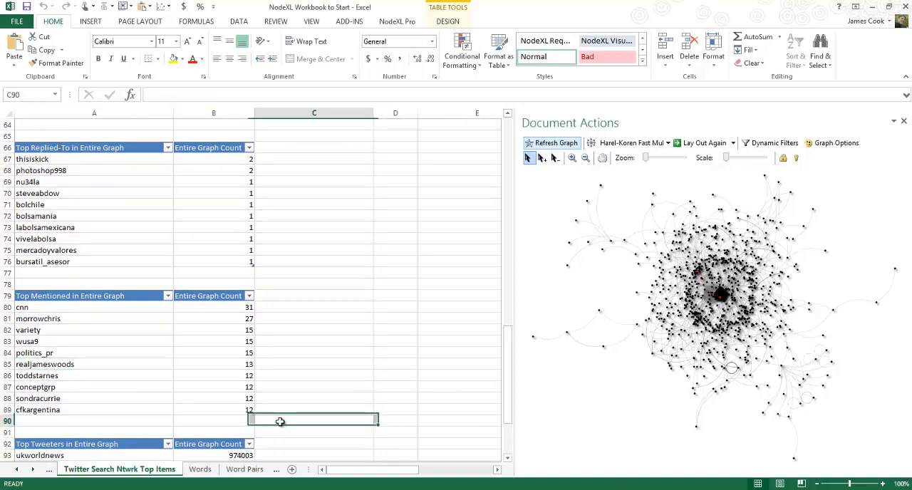
# Examine the Top Tweeters table through the end of the worksheet, and return to the Top URLs table
pyautogui.press('Down')
pyautogui.press('Down')
pyautogui.press('Down')
pyautogui.press('Down')
pyautogui.press('Down')
pyautogui.press('Down')
pyautogui.press('Down')
pyautogui.press('Down')
pyautogui.press('Down')
pyautogui.press('Down')
pyautogui.press('Down')
pyautogui.press('Down')
pyautogui.press('Down')
pyautogui.press('Down')
pyautogui.press('Down')
pyautogui.press('Down')
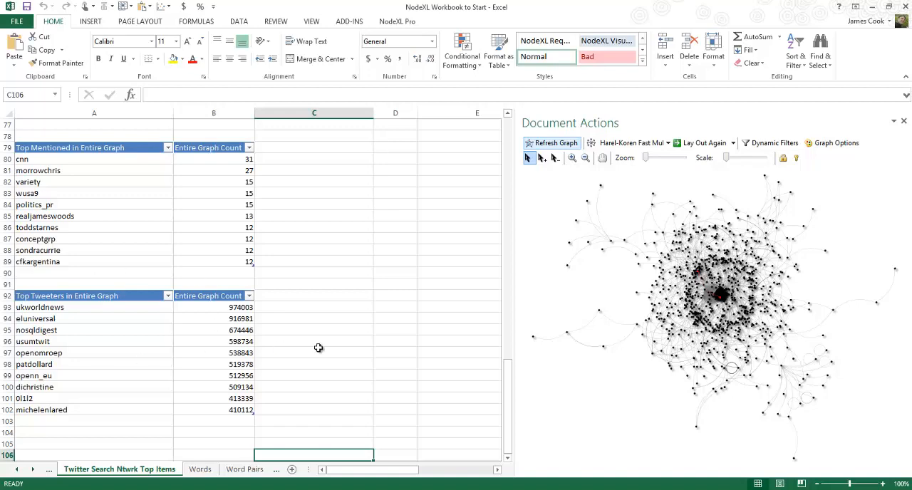
pyautogui.press('pagedown')
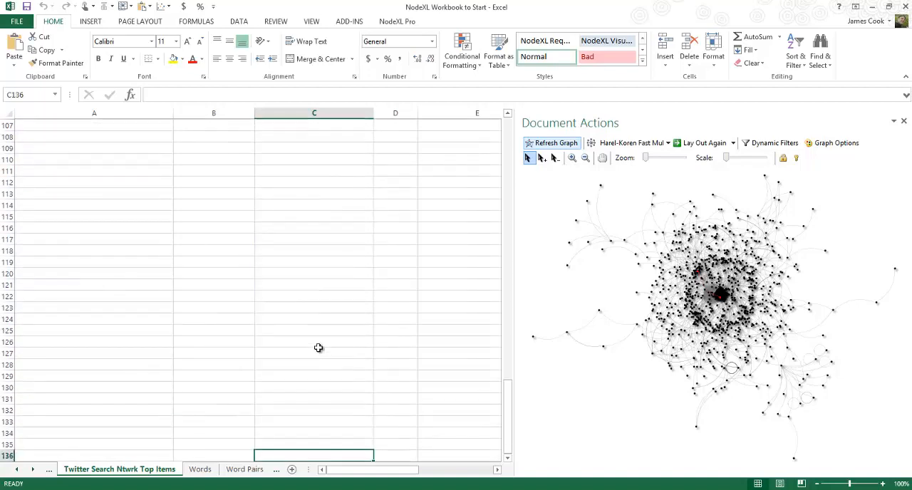
pyautogui.press('pageup')
pyautogui.press('pageup')
pyautogui.press('pageup')
pyautogui.press('pageup')
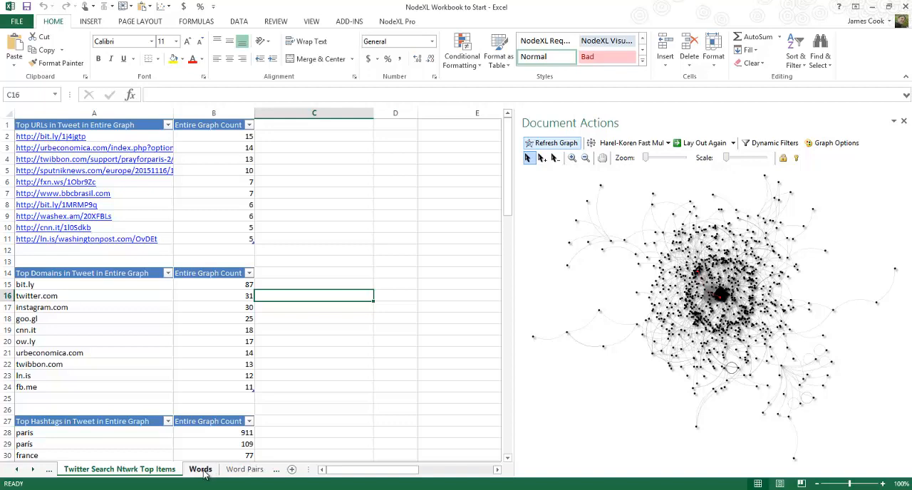
# Choose Words and word pairs as the only graph metric to calculate and open its options
pyautogui.click(397, 22)
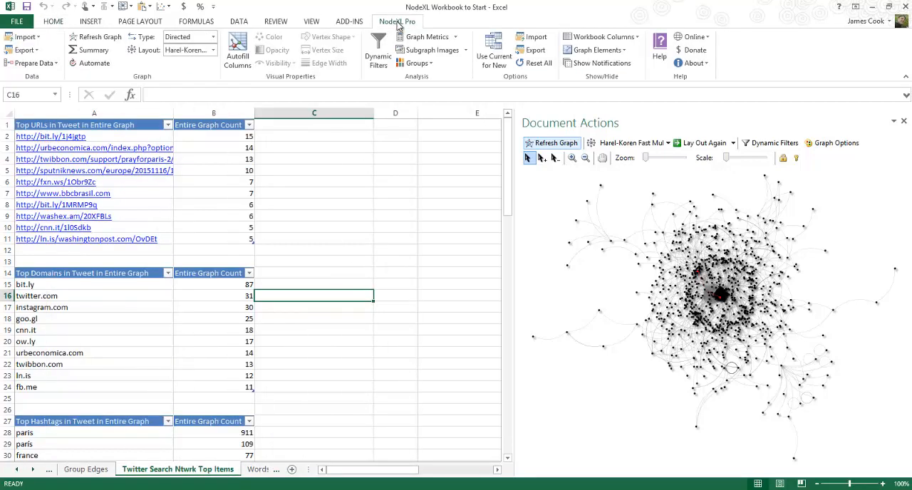
pyautogui.click(420, 38)
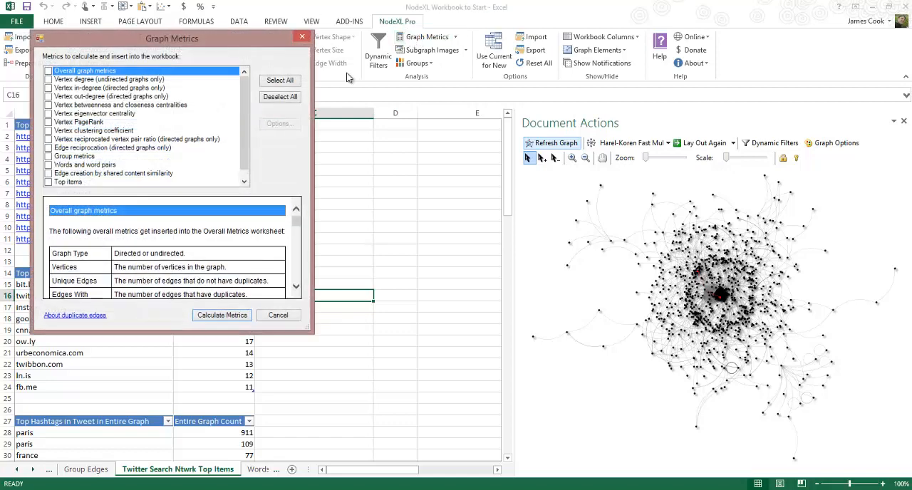
pyautogui.click(49, 165)
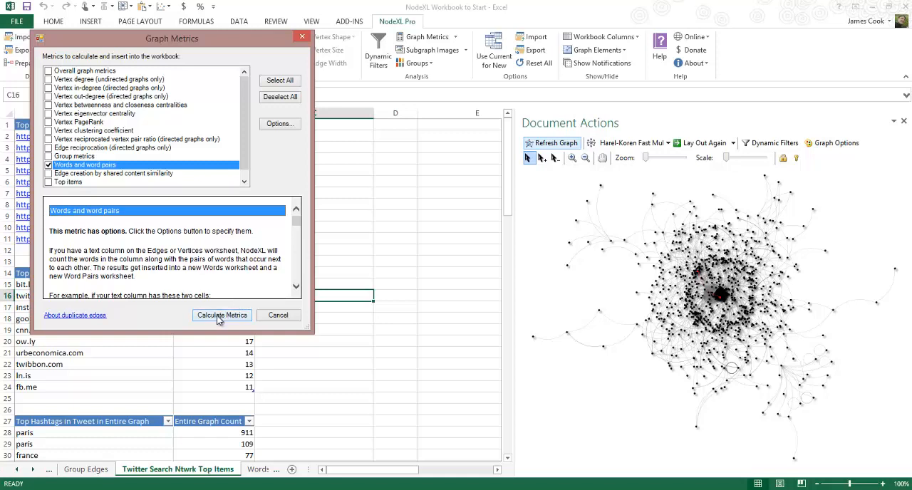
pyautogui.click(278, 126)
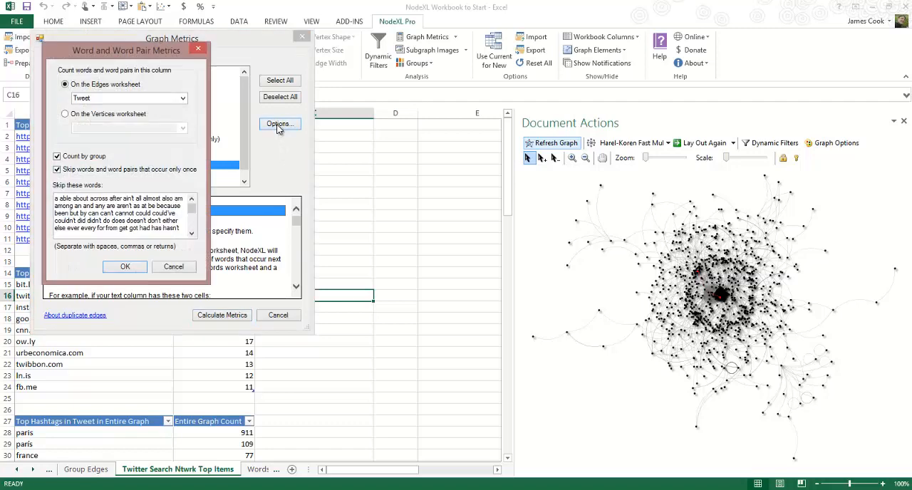
# Count words in the Tweet column of the Edges worksheet with Count by group turned off, and calculate the metrics
pyautogui.click(167, 98)
pyautogui.click(183, 98)
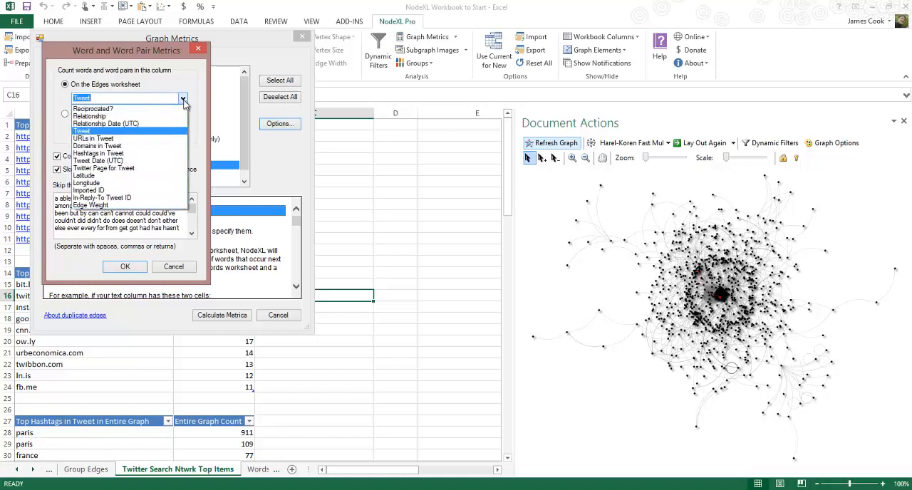
pyautogui.click(89, 134)
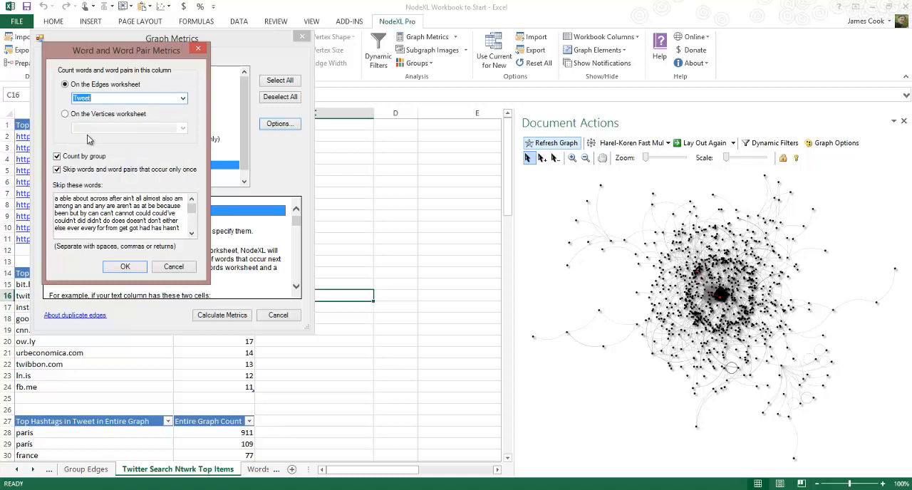
pyautogui.click(57, 156)
pyautogui.click(124, 267)
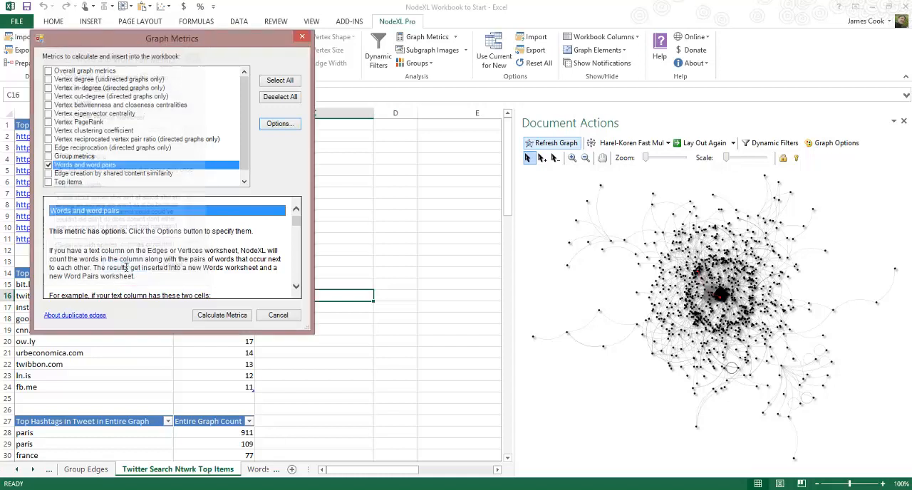
pyautogui.click(222, 315)
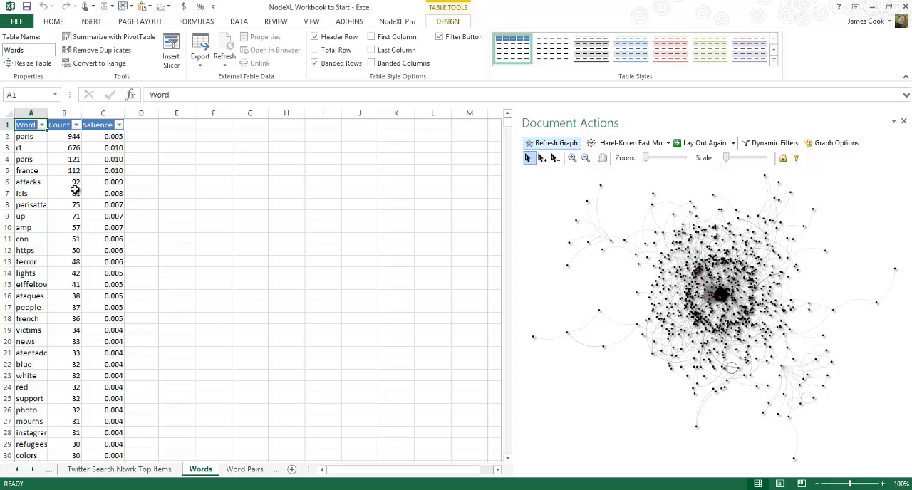
# Highlight the entries rt, paris and amp one at a time in the Words table
pyautogui.click(21, 147)
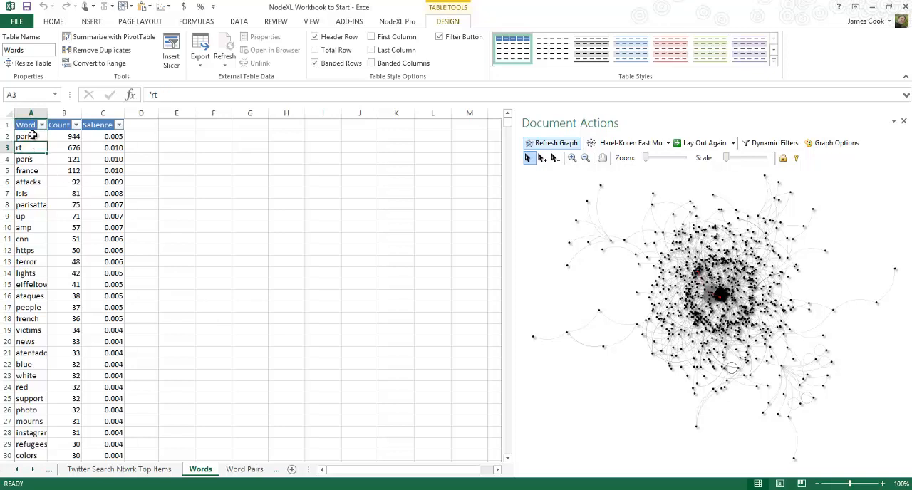
pyautogui.click(32, 139)
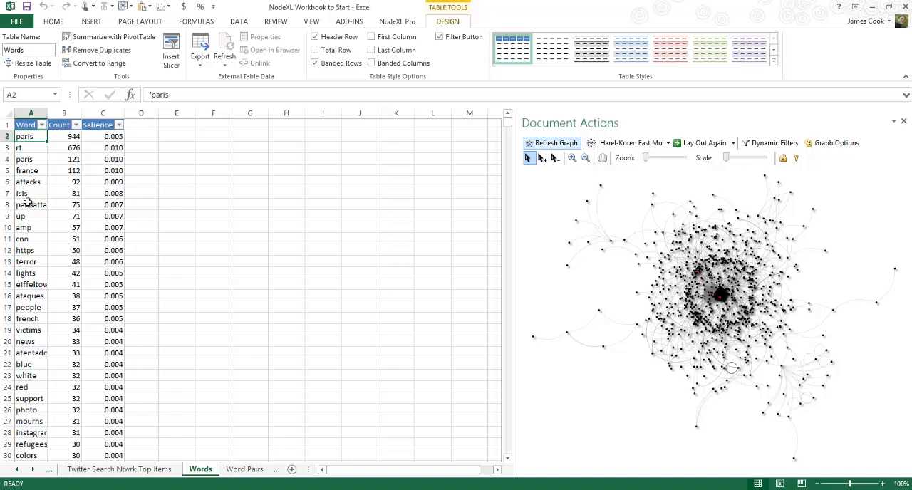
pyautogui.click(10, 148)
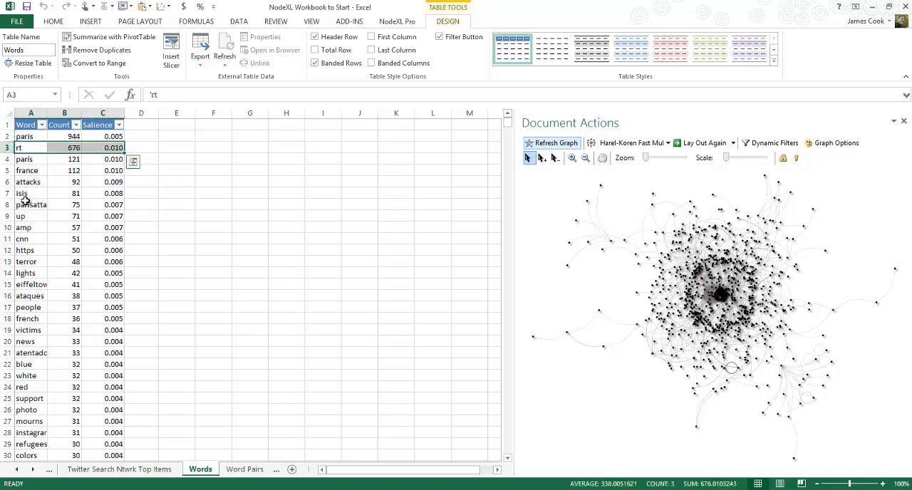
pyautogui.click(22, 226)
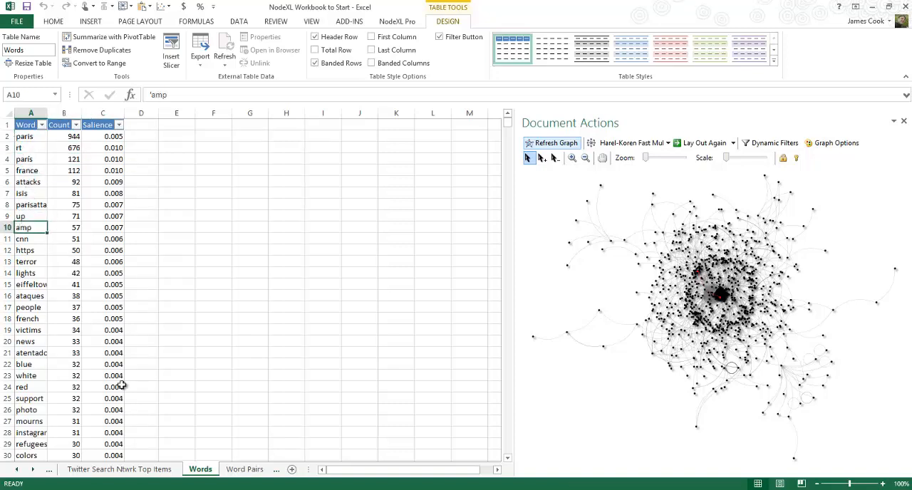
# Examine the most frequent words with their counts and salience, from amp down to instagram in row 28
pyautogui.press('Down')
pyautogui.press('Down')
pyautogui.press('Down')
pyautogui.press('Down')
pyautogui.press('Down')
pyautogui.press('Down')
pyautogui.press('Down')
pyautogui.press('Down')
pyautogui.press('Down')
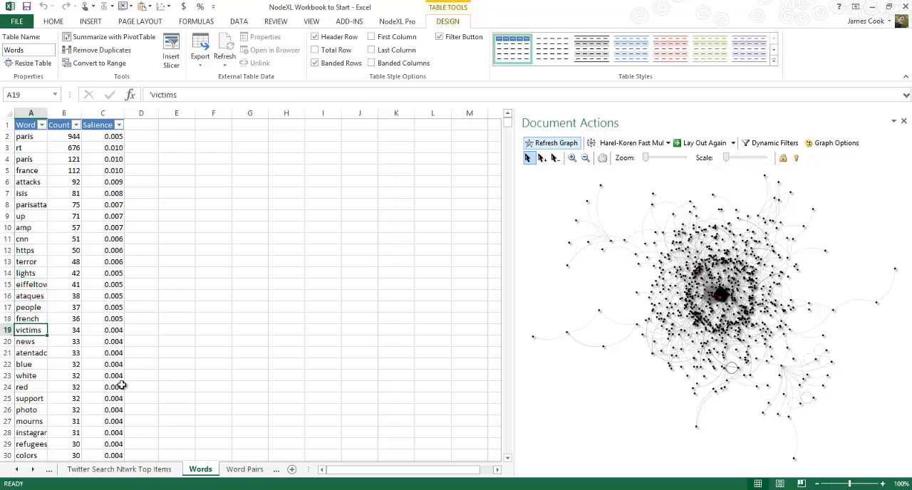
pyautogui.press('Up')
pyautogui.press('Down')
pyautogui.press('Down')
pyautogui.press('Down')
pyautogui.press('Down')
pyautogui.press('Down')
pyautogui.press('Down')
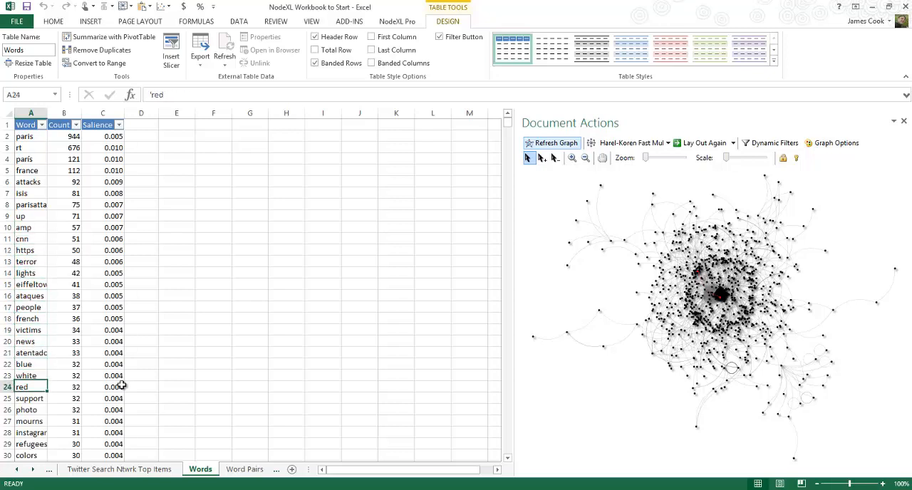
pyautogui.press('Down')
pyautogui.press('Up')
pyautogui.press('Up')
pyautogui.press('Up')
pyautogui.press('Down')
pyautogui.press('Down')
pyautogui.press('Down')
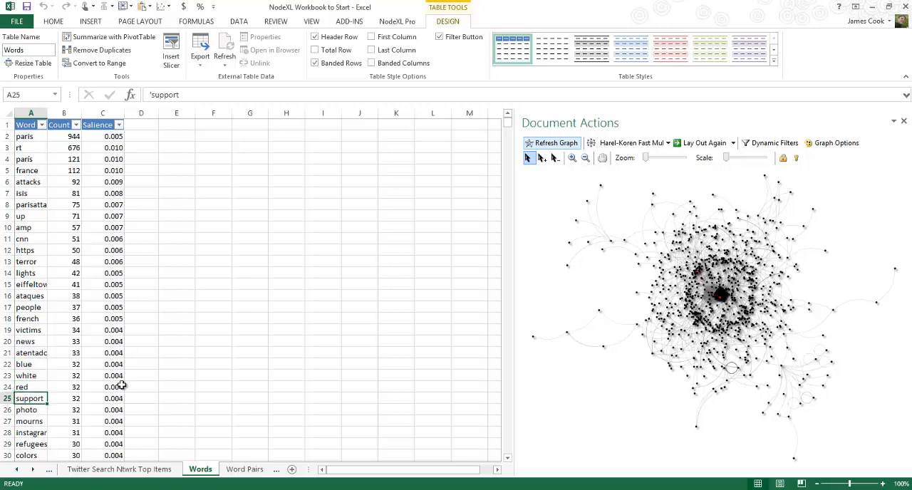
pyautogui.press('Down')
pyautogui.press('Down')
pyautogui.press('Down')
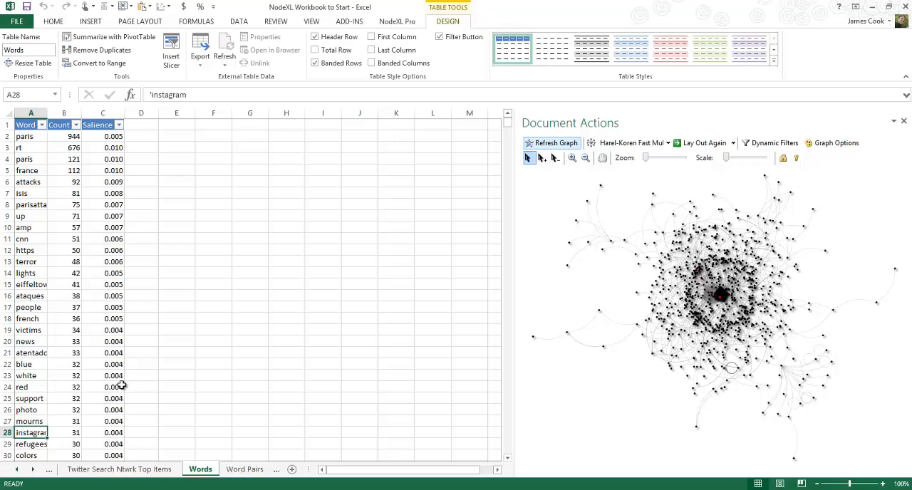
# Widen the Word column to fit the longer words in rows 31 to 60, and highlight prayforparis and tragedy
pyautogui.press('pagedown')
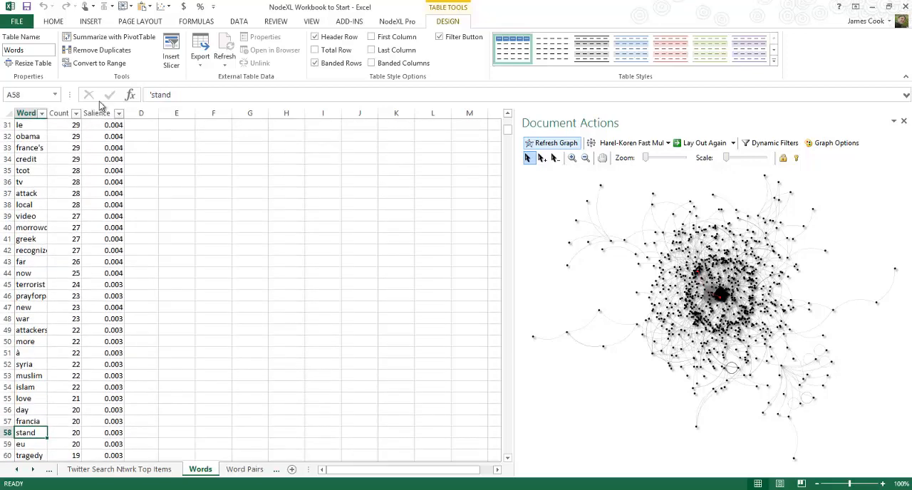
pyautogui.moveTo(48, 107); pyautogui.dragTo(73, 108)
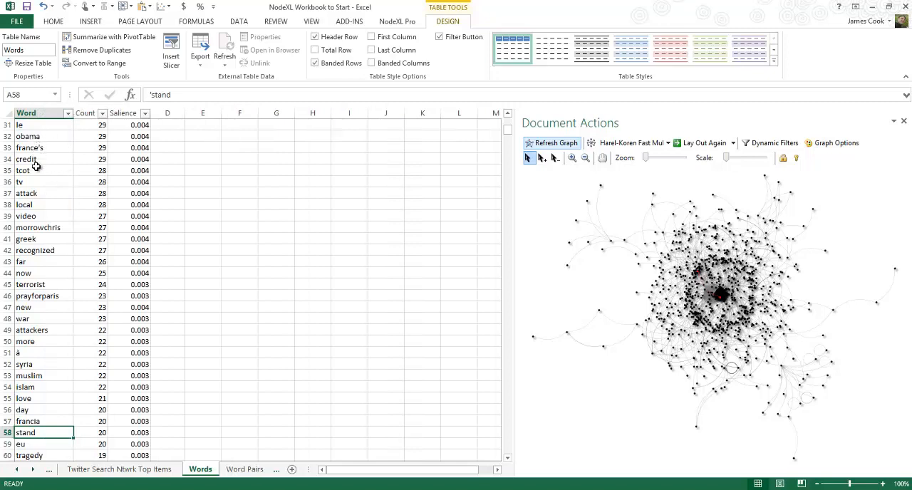
pyautogui.click(44, 296)
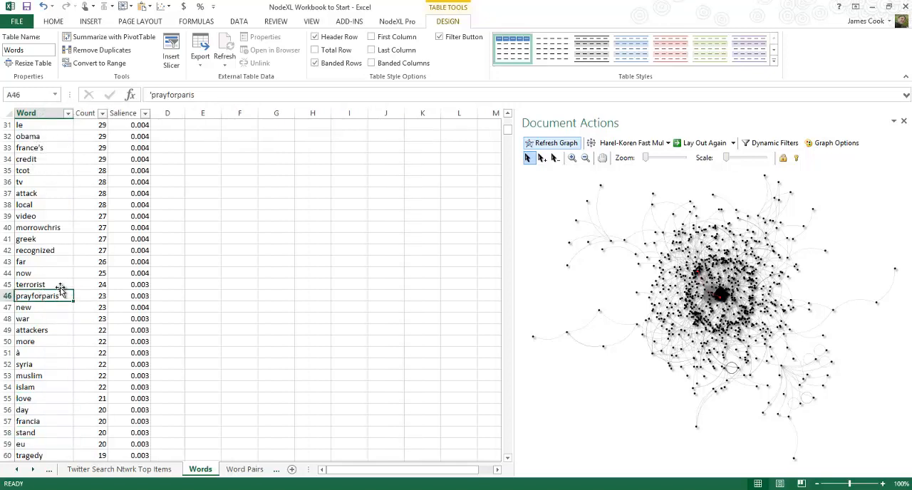
pyautogui.click(28, 454)
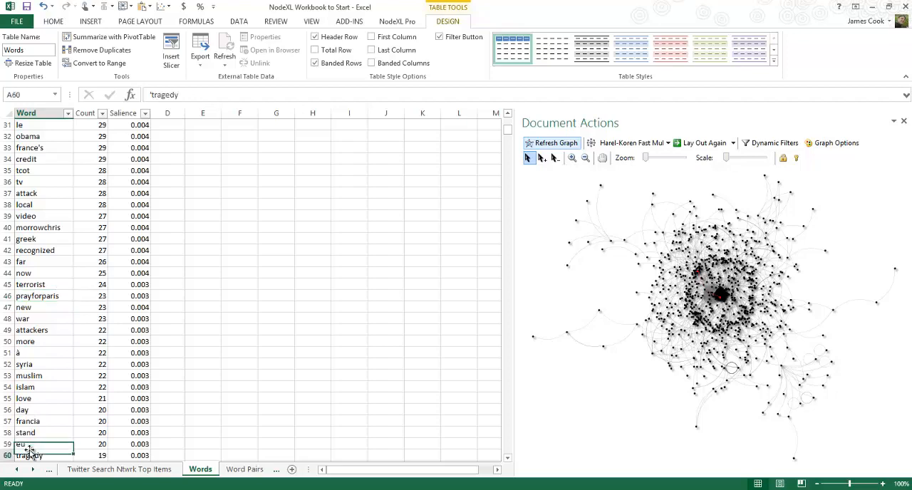
# Widen the Word column further to fit mockingjaypart2 in row 96, and highlight that word
pyautogui.press('pagedown')
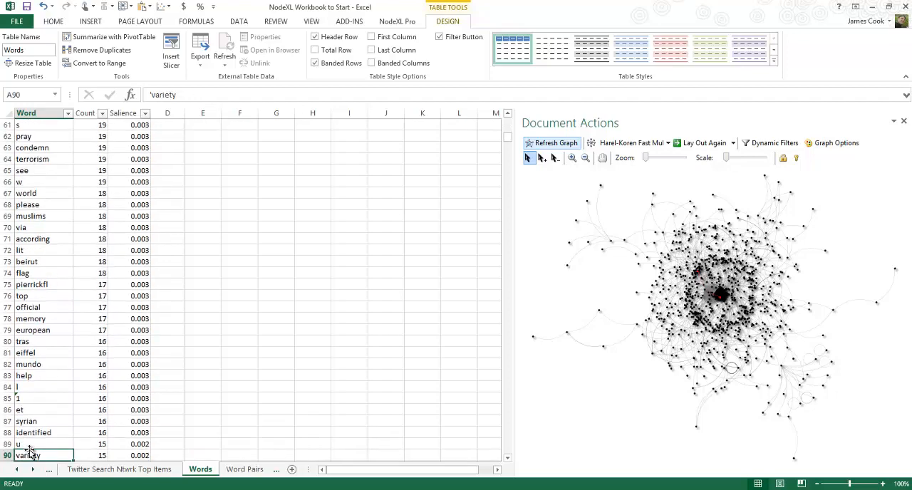
pyautogui.press('pagedown')
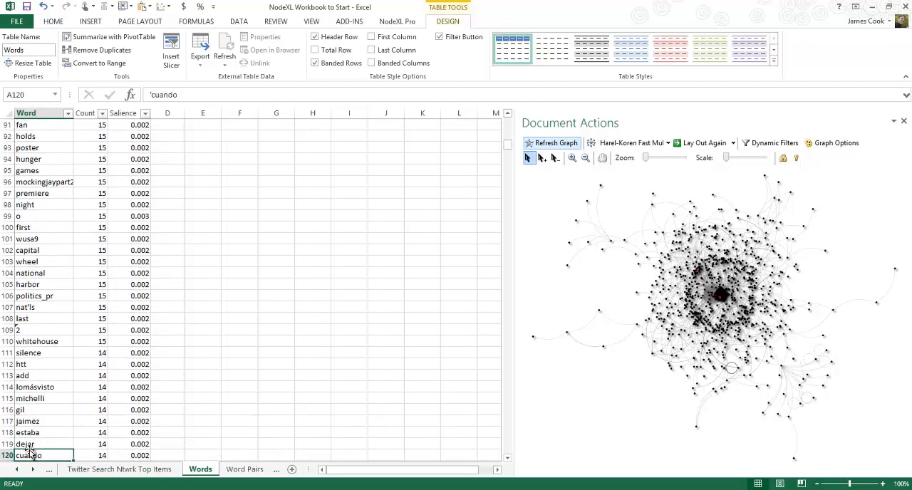
pyautogui.press('Up')
pyautogui.press('Up')
pyautogui.press('Up')
pyautogui.press('Up')
pyautogui.press('Up')
pyautogui.press('Up')
pyautogui.press('Up')
pyautogui.press('Up')
pyautogui.press('Up')
pyautogui.press('Up')
pyautogui.press('Up')
pyautogui.press('Up')
pyautogui.press('Up')
pyautogui.press('Up')
pyautogui.press('Up')
pyautogui.press('Up')
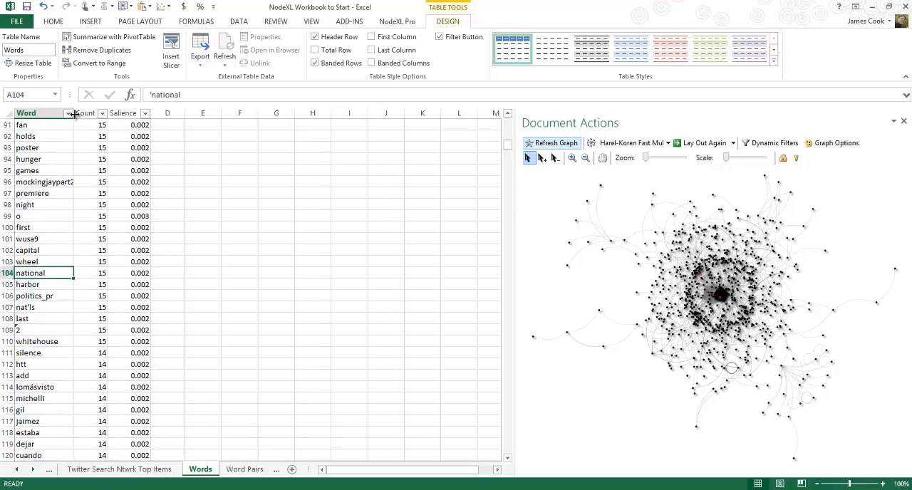
pyautogui.moveTo(74, 113); pyautogui.dragTo(90, 113)
pyautogui.click(59, 181)
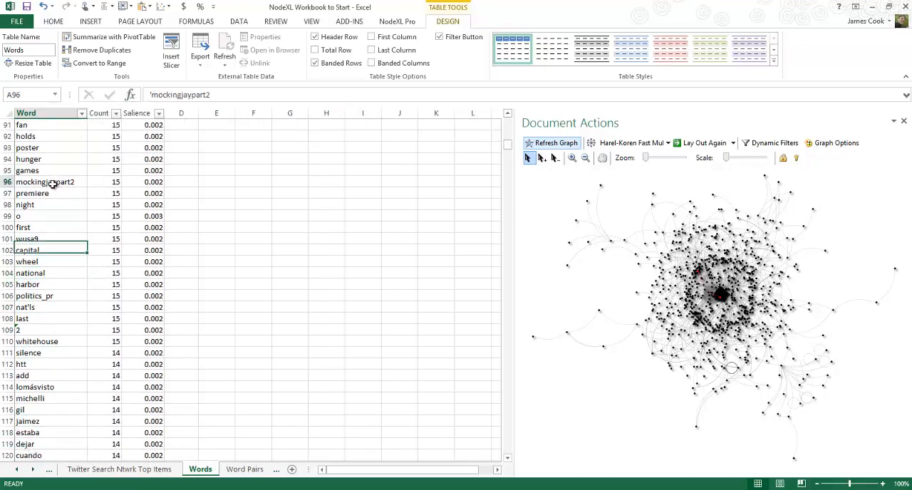
# Examine the less frequent words in the Words table, from silence in row 111 down to atrocities in row 591
pyautogui.click(42, 353)
pyautogui.press('Down')
pyautogui.press('Down')
pyautogui.press('Down')
pyautogui.press('Down')
pyautogui.press('Down')
pyautogui.press('Down')
pyautogui.press('Down')
pyautogui.press('Down')
pyautogui.press('Down')
pyautogui.press('Down')
pyautogui.press('Down')
pyautogui.press('Down')
pyautogui.press('Down')
pyautogui.press('Down')
pyautogui.press('Down')
pyautogui.press('Down')
pyautogui.press('Down')
pyautogui.press('Down')
pyautogui.press('Down')
pyautogui.press('Down')
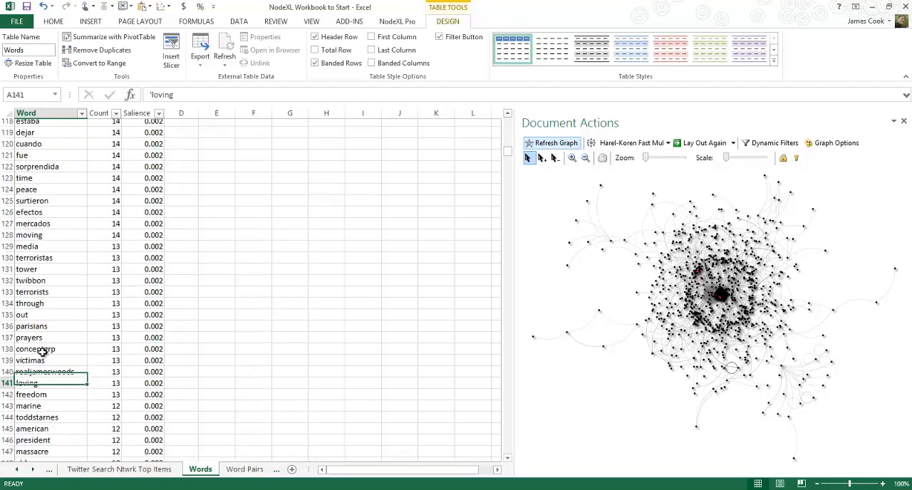
pyautogui.press('Down')
pyautogui.press('Down')
pyautogui.press('Down')
pyautogui.press('Down')
pyautogui.press('Down')
pyautogui.press('Down')
pyautogui.press('Down')
pyautogui.press('Down')
pyautogui.press('Down')
pyautogui.press('Down')
pyautogui.press('Down')
pyautogui.press('Down')
pyautogui.press('Down')
pyautogui.press('Down')
pyautogui.press('Down')
pyautogui.press('Down')
pyautogui.press('Down')
pyautogui.press('Down')
pyautogui.press('Down')
pyautogui.press('Down')
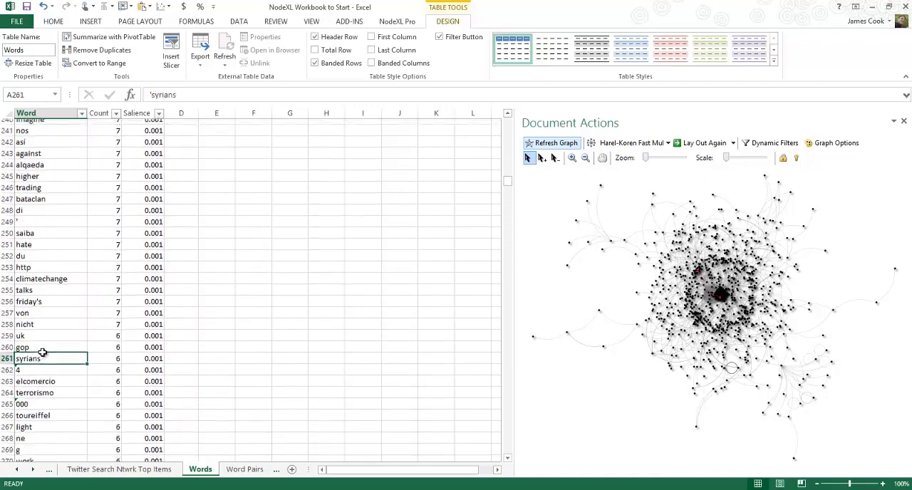
pyautogui.press('Down')
pyautogui.press('Down')
pyautogui.press('Down')
pyautogui.press('Down')
pyautogui.press('Down')
pyautogui.press('Down')
pyautogui.press('Down')
pyautogui.press('Down')
pyautogui.press('Down')
pyautogui.press('Down')
pyautogui.press('Down')
pyautogui.press('Down')
pyautogui.press('Down')
pyautogui.press('Down')
pyautogui.press('Down')
pyautogui.press('Down')
pyautogui.press('Down')
pyautogui.press('Down')
pyautogui.press('Down')
pyautogui.press('Down')
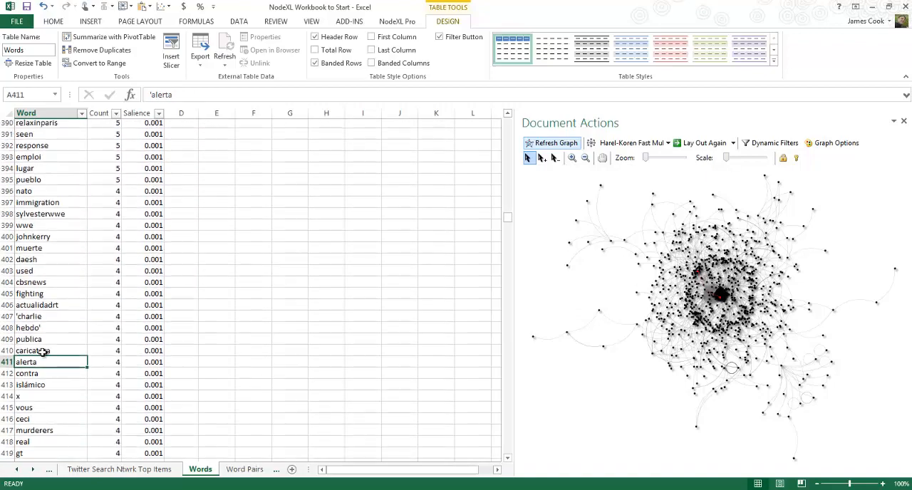
pyautogui.press('Down')
pyautogui.press('Down')
pyautogui.press('Down')
pyautogui.press('Down')
pyautogui.press('Down')
pyautogui.press('Down')
pyautogui.press('Down')
pyautogui.press('Down')
pyautogui.press('Down')
pyautogui.press('Down')
pyautogui.press('Down')
pyautogui.press('Down')
pyautogui.press('Down')
pyautogui.press('Down')
pyautogui.press('Down')
pyautogui.press('Down')
pyautogui.press('Down')
pyautogui.press('Down')
pyautogui.press('Down')
pyautogui.press('Down')
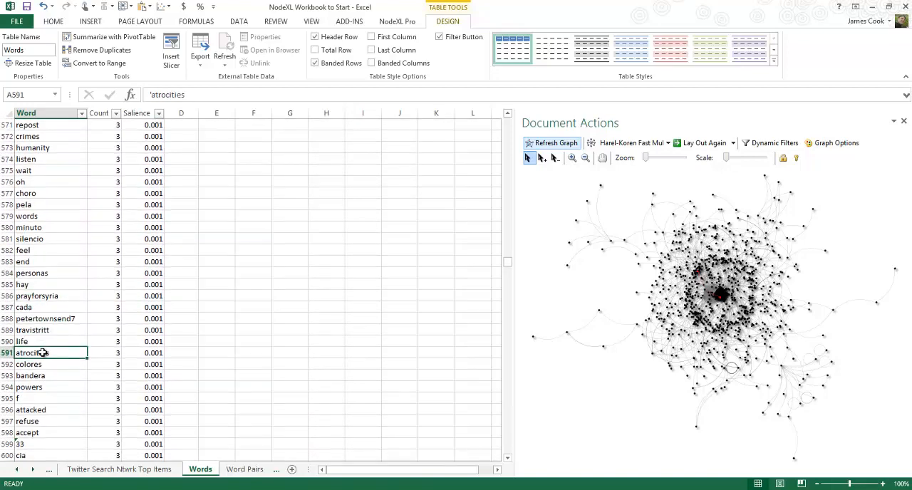
# Examine the words in rows 591 to 606 of the Words table, from atrocities to noticiasmvs
pyautogui.press('Down')
pyautogui.press('Down')
pyautogui.press('Down')
pyautogui.press('Down')
pyautogui.press('Down')
pyautogui.press('Down')
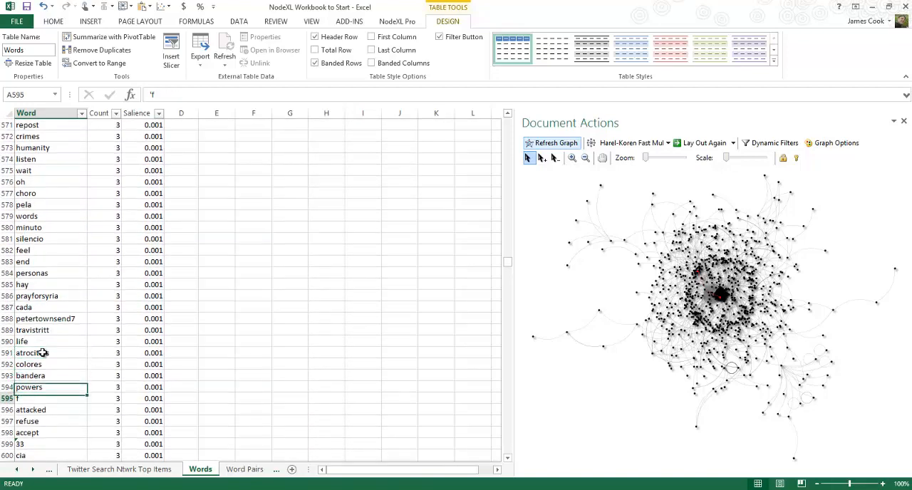
pyautogui.press('Down')
pyautogui.press('Down')
pyautogui.press('Down')
pyautogui.press('Down')
pyautogui.press('Down')
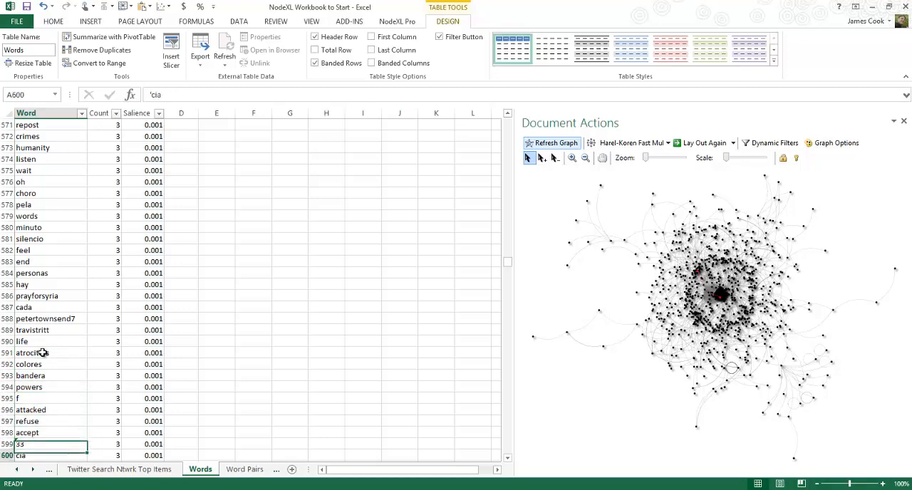
pyautogui.press('Down')
pyautogui.press('Down')
pyautogui.press('Down')
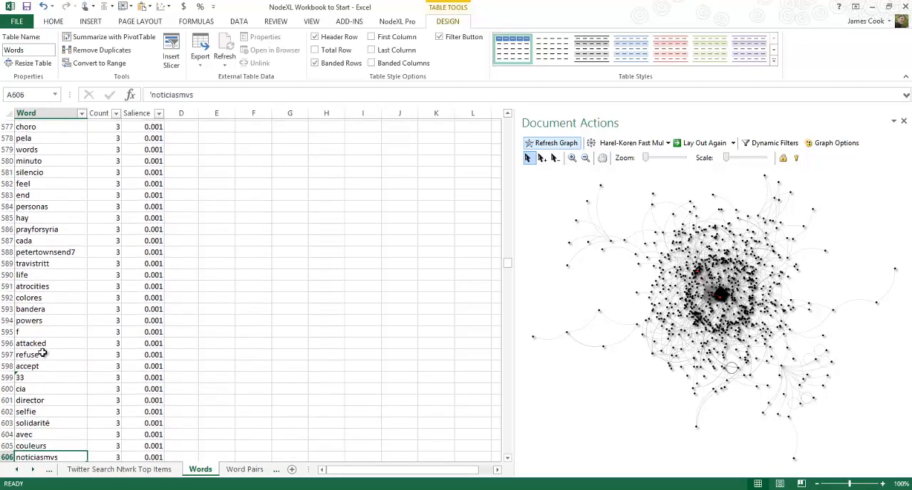
pyautogui.press('Up')
pyautogui.press('Up')
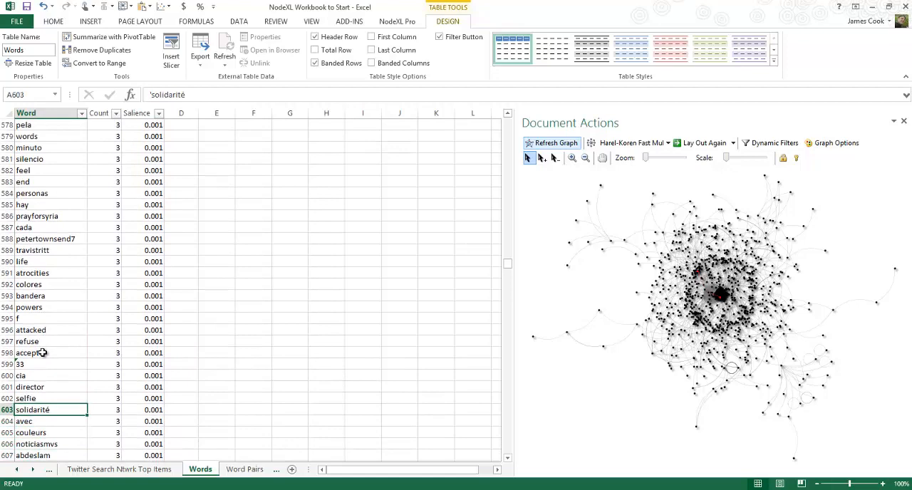
pyautogui.press('Down')
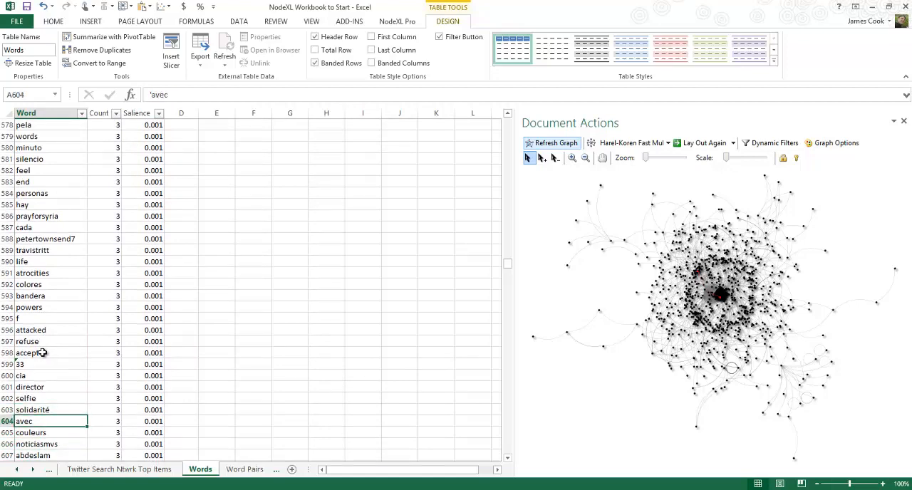
# Compare the highest-count words at the start of the Words table with its last entries around emerges in row 1362
pyautogui.press('pageup')
pyautogui.press('pageup')
pyautogui.press('pageup')
pyautogui.press('pageup')
pyautogui.press('pageup')
pyautogui.press('pageup')
pyautogui.press('pageup')
pyautogui.press('pageup')
pyautogui.press('pageup')
pyautogui.press('pageup')
pyautogui.press('pageup')
pyautogui.press('pageup')
pyautogui.press('pageup')
pyautogui.press('pageup')
pyautogui.press('pageup')
pyautogui.press('pageup')
pyautogui.press('pageup')
pyautogui.press('pageup')
pyautogui.press('pageup')
pyautogui.press('pageup')
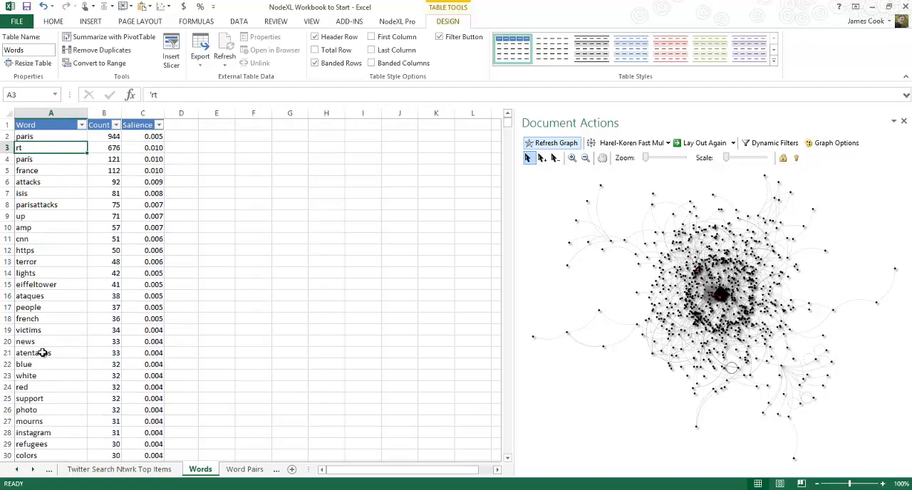
pyautogui.hotkey('ctrl', 'Down')
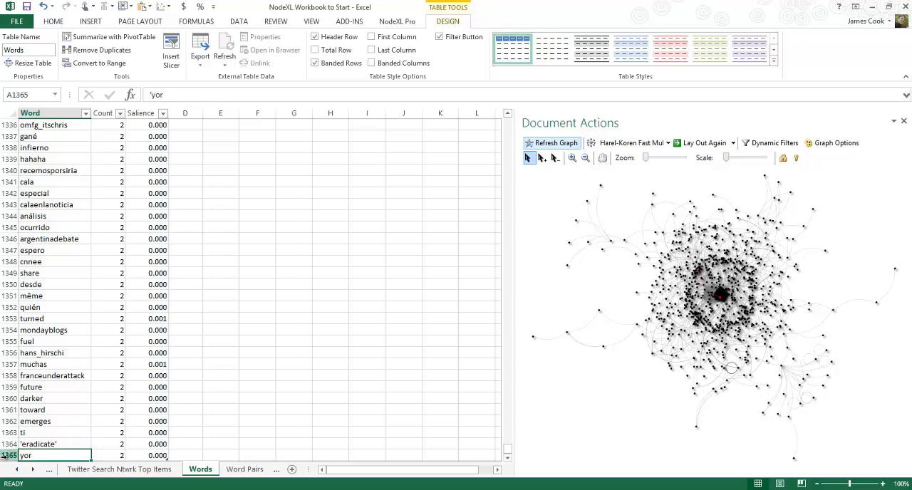
pyautogui.click(65, 420)
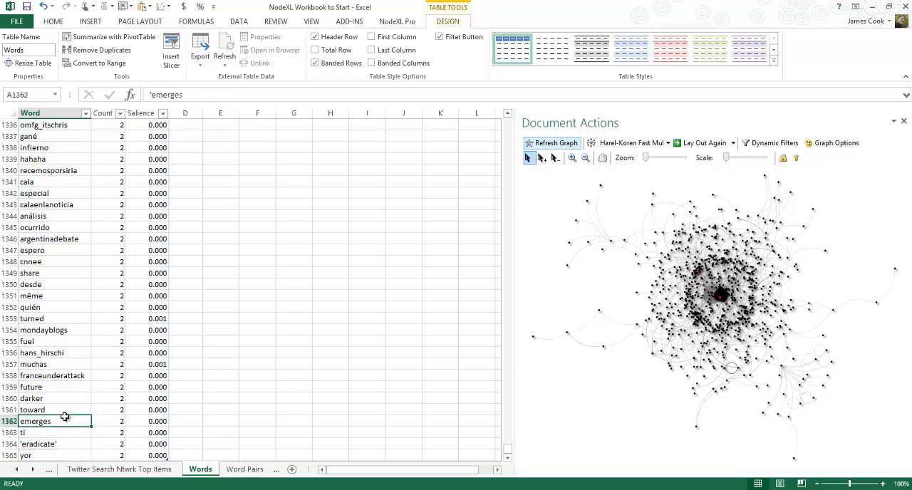
pyautogui.hotkey('ctrl', 'Home')
pyautogui.press('Down')
pyautogui.press('Up')
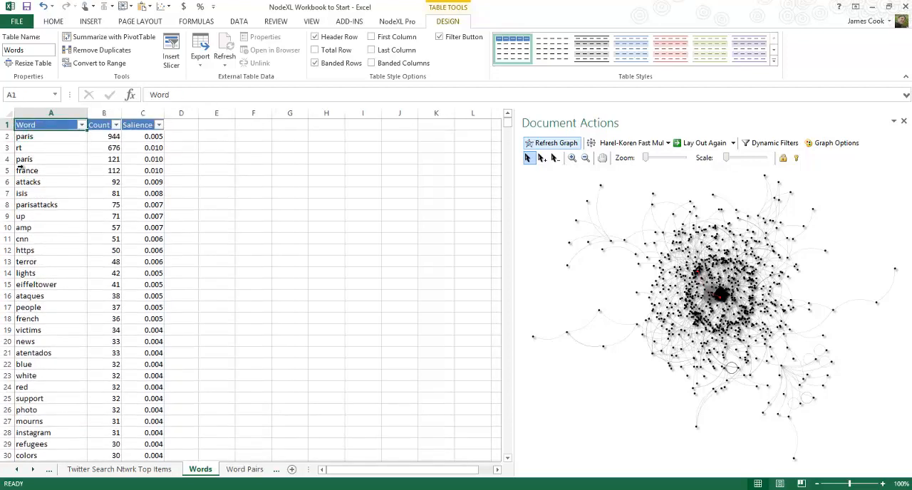
pyautogui.click(34, 158)
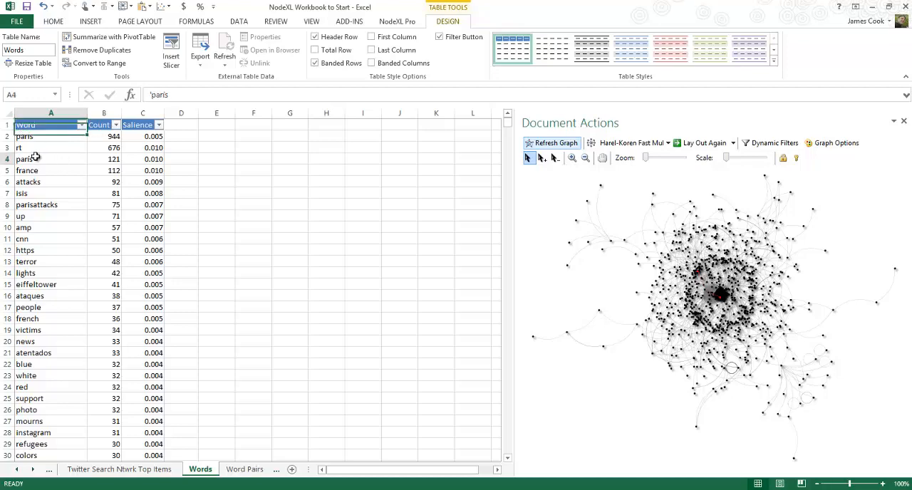
# Examine the rarest words from yor in row 1365 back up to bellum in row 1155
pyautogui.hotkey('ctrl', 'Down')
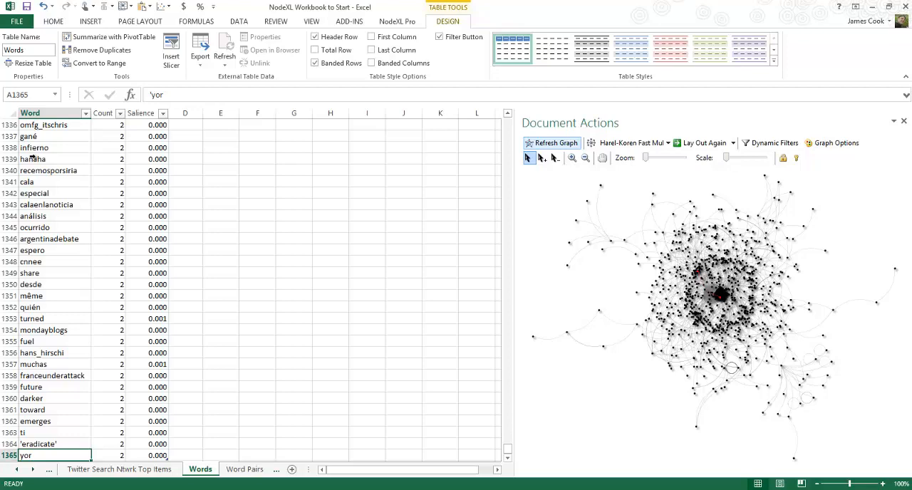
pyautogui.press('pageup')
pyautogui.press('pageup')
pyautogui.press('pageup')
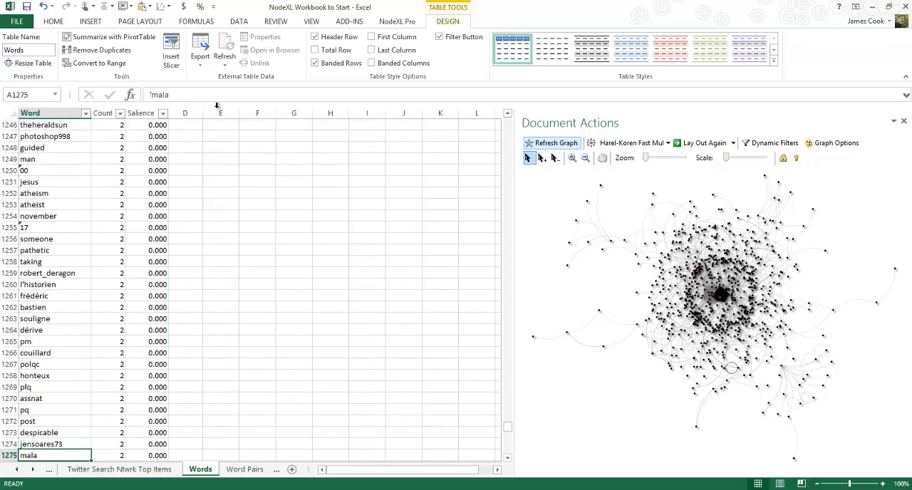
pyautogui.press('pageup')
pyautogui.press('pageup')
pyautogui.press('pageup')
pyautogui.press('pageup')
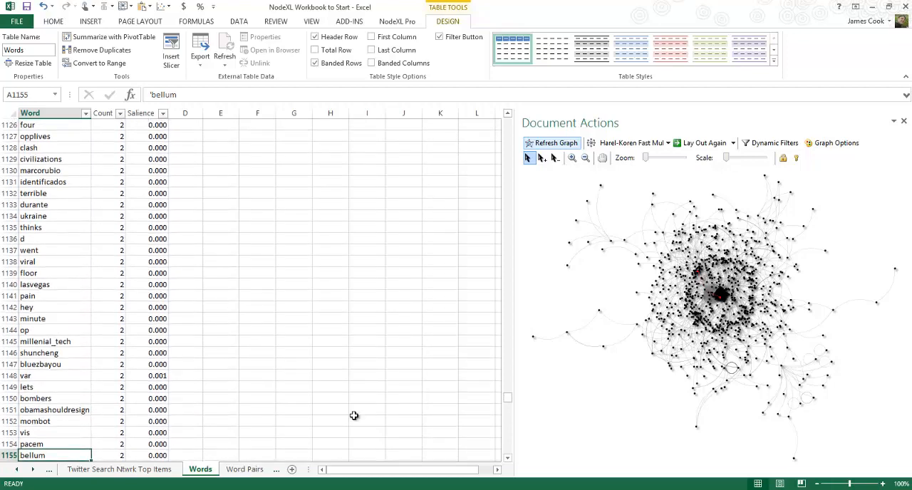
# Open the Word Pairs sheet and examine the pairs paris–mourns and credit–instagram with their metrics
pyautogui.click(246, 469)
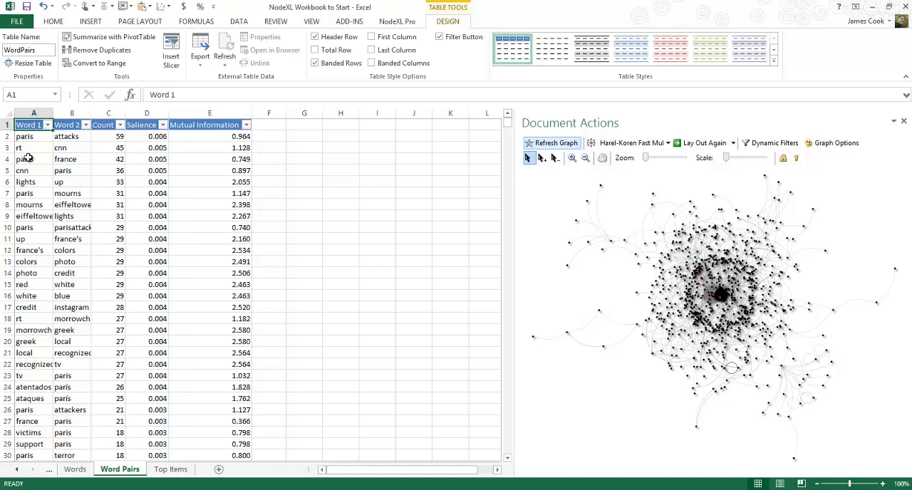
pyautogui.click(49, 199)
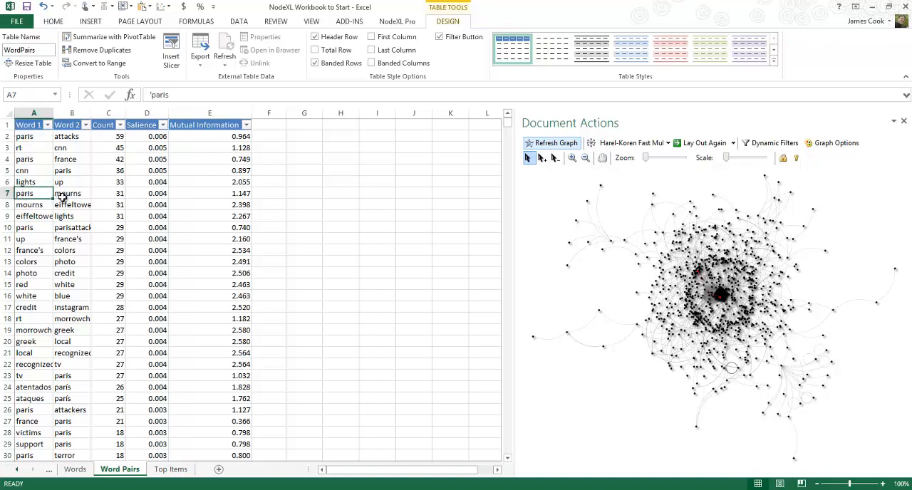
pyautogui.click(63, 198)
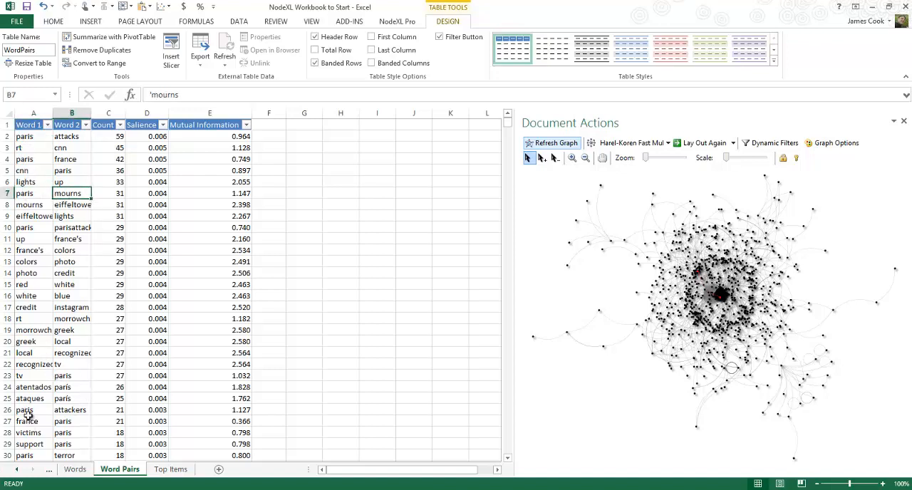
pyautogui.click(23, 307)
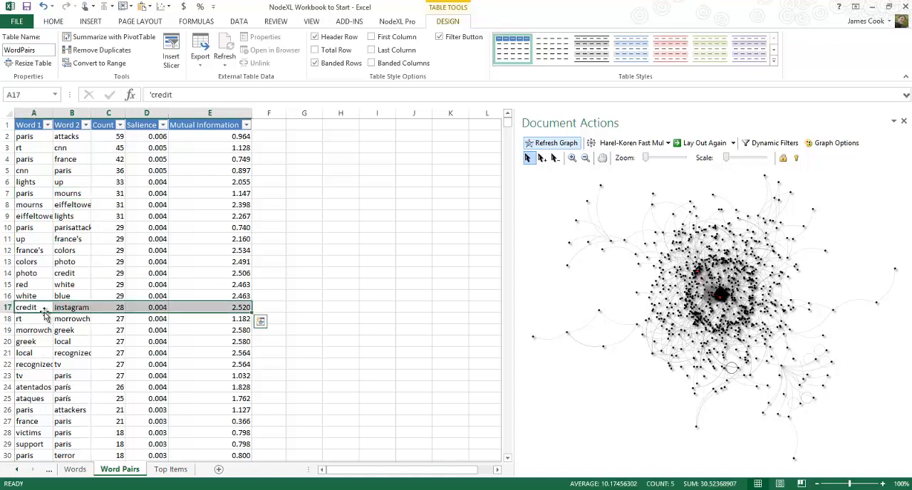
pyautogui.click(4, 307)
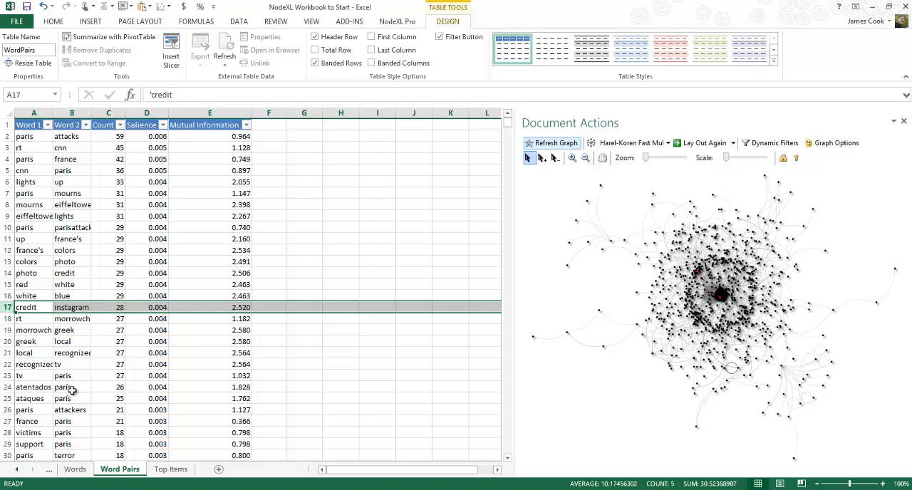
# Examine the word pairs in rows 27 to 29: france–paris, victims–paris and support–paris
pyautogui.click(26, 421)
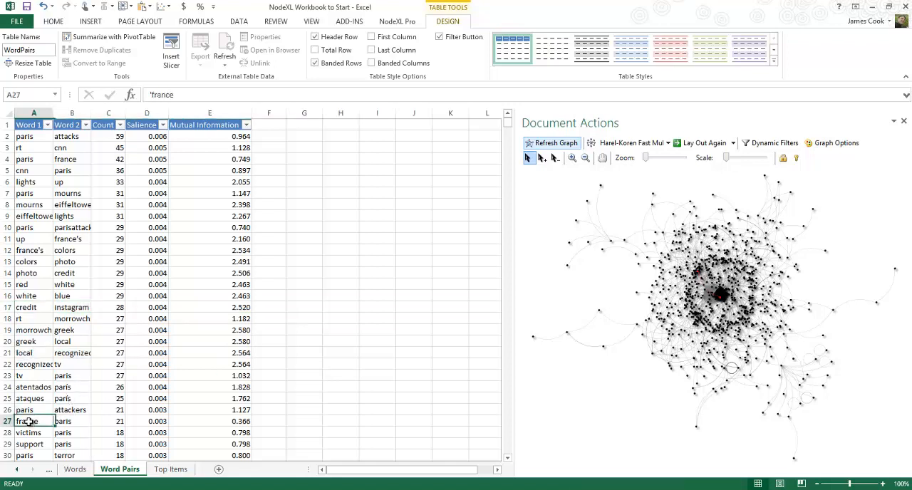
pyautogui.click(28, 433)
pyautogui.click(59, 434)
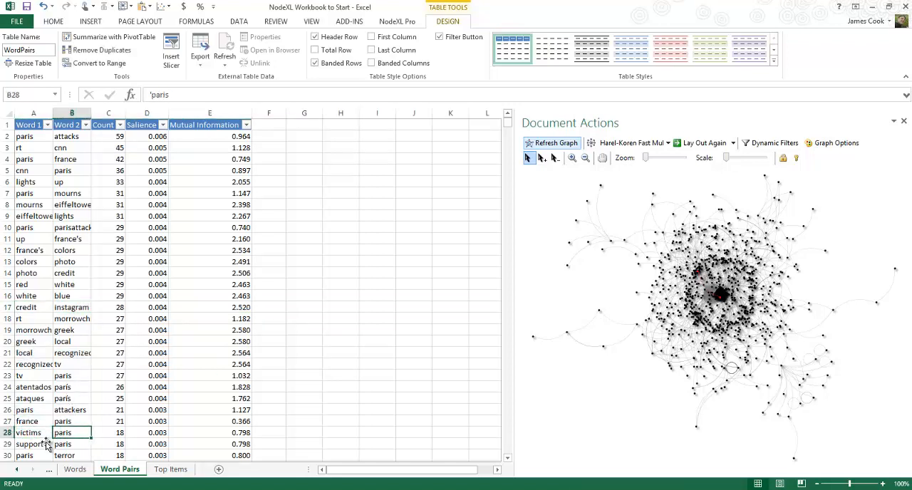
pyautogui.click(35, 444)
pyautogui.click(60, 444)
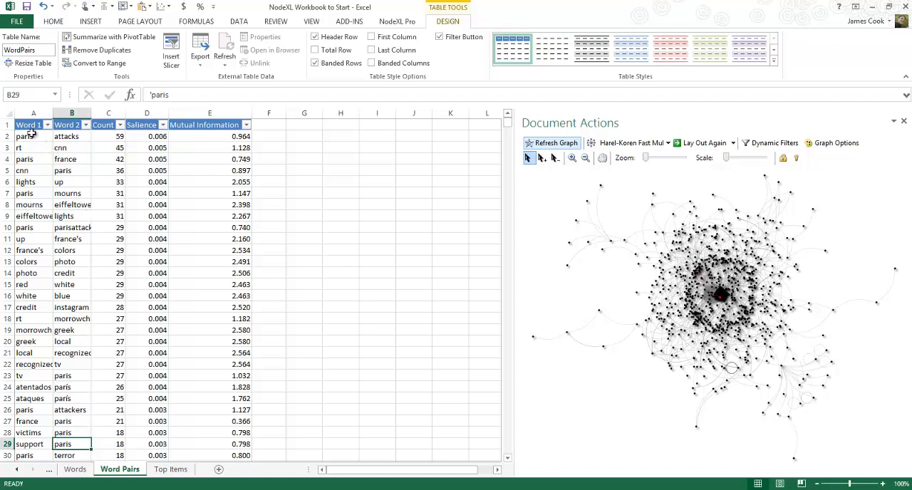
# Copy the word pairs in A2:B120 into the Vertex 1 and Vertex 2 columns of the NodeXLGraph1 workbook's Edges sheet, starting at A3
pyautogui.moveTo(33, 136); pyautogui.dragTo(57, 340)
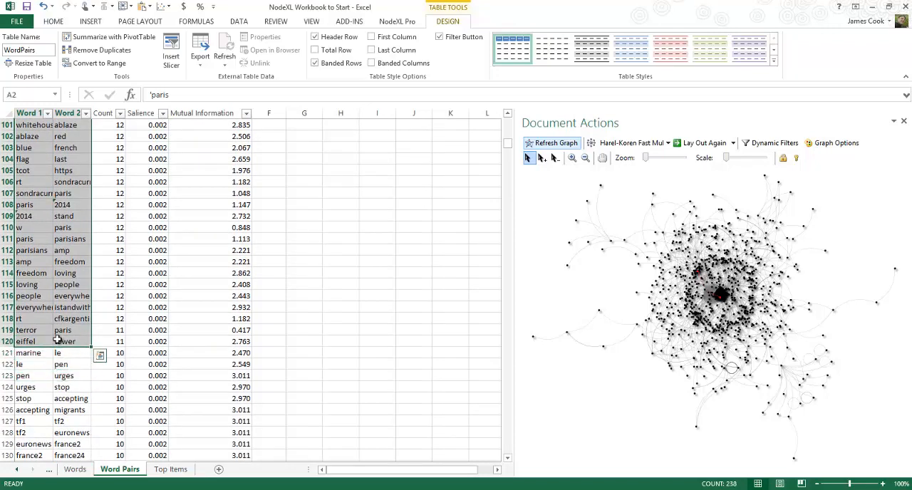
pyautogui.hotkey('ctrl', 'c')
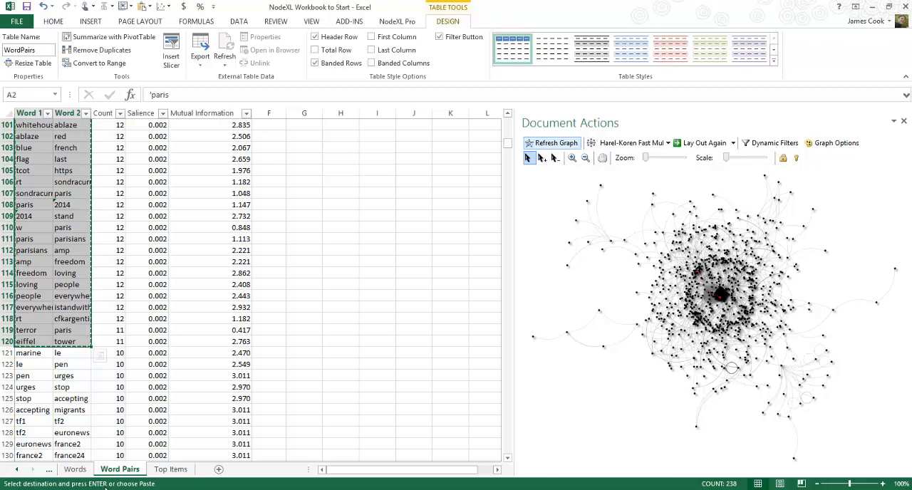
pyautogui.moveTo(106, 489)
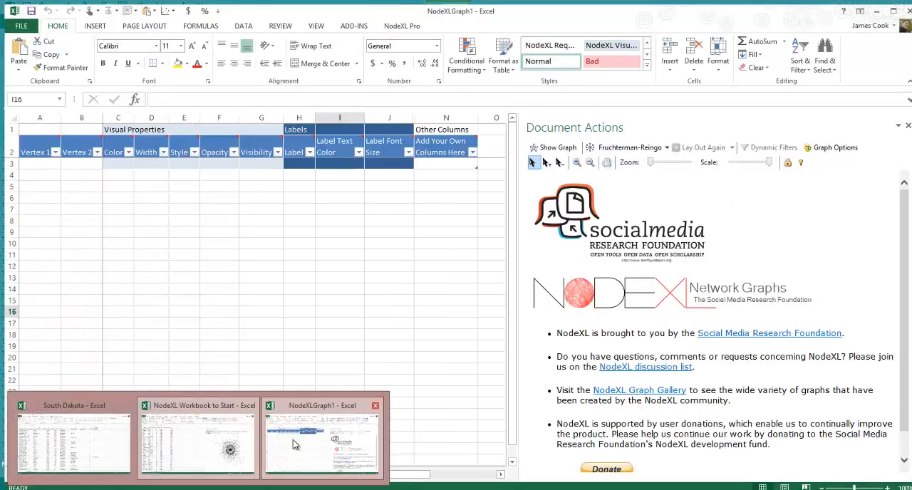
pyautogui.click(292, 440)
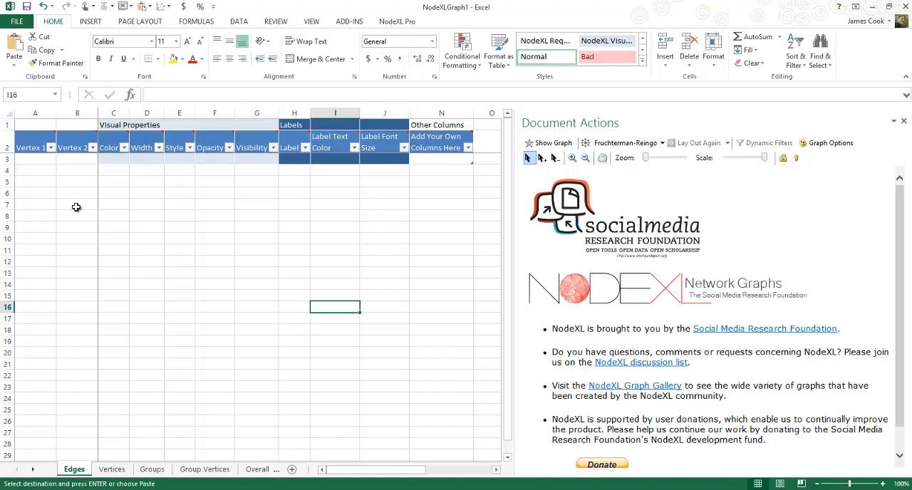
pyautogui.click(37, 158)
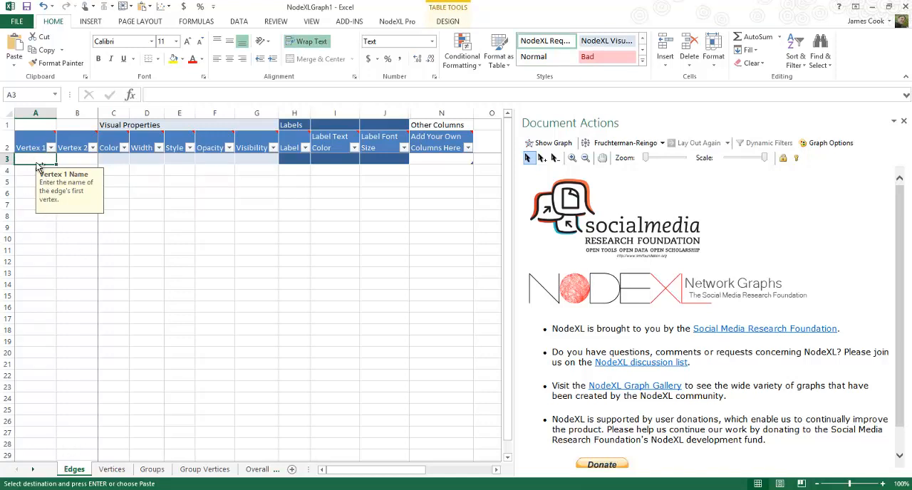
pyautogui.hotkey('ctrl', 'v')
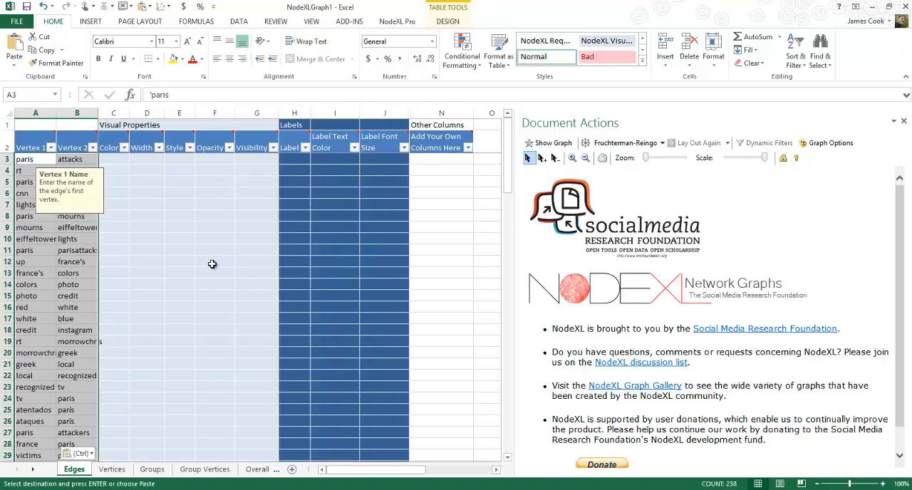
pyautogui.click(190, 251)
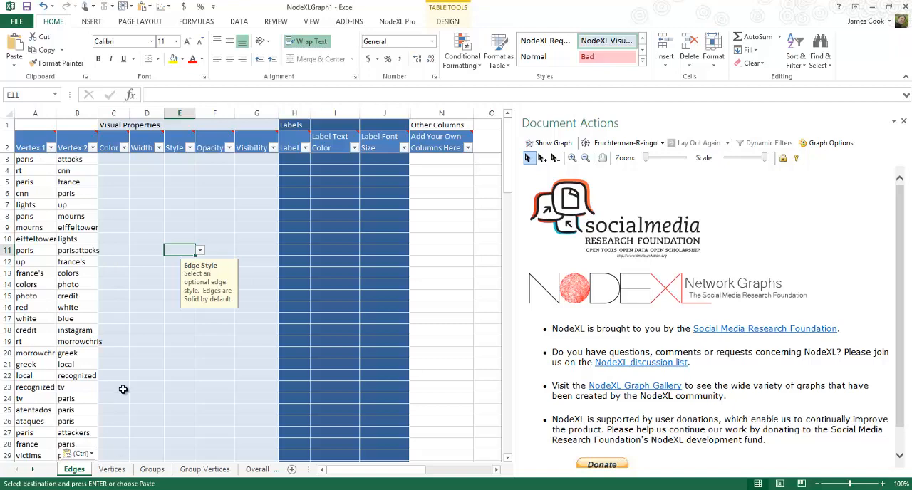
# Copy the word-pair counts in C2:C120 into the Add Your Own Columns Here column of NodeXLGraph1's Edges sheet, starting at N3
pyautogui.hotkey('alt', 'Tab')
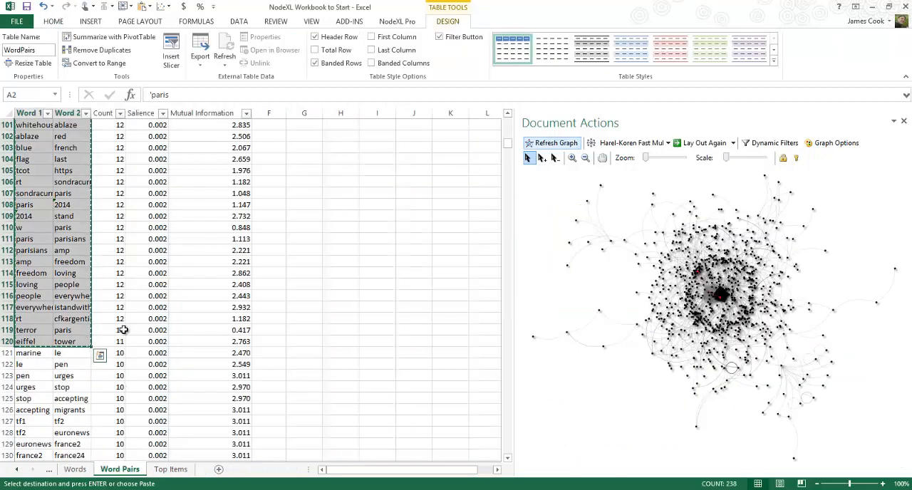
pyautogui.moveTo(118, 339); pyautogui.dragTo(97, 135)
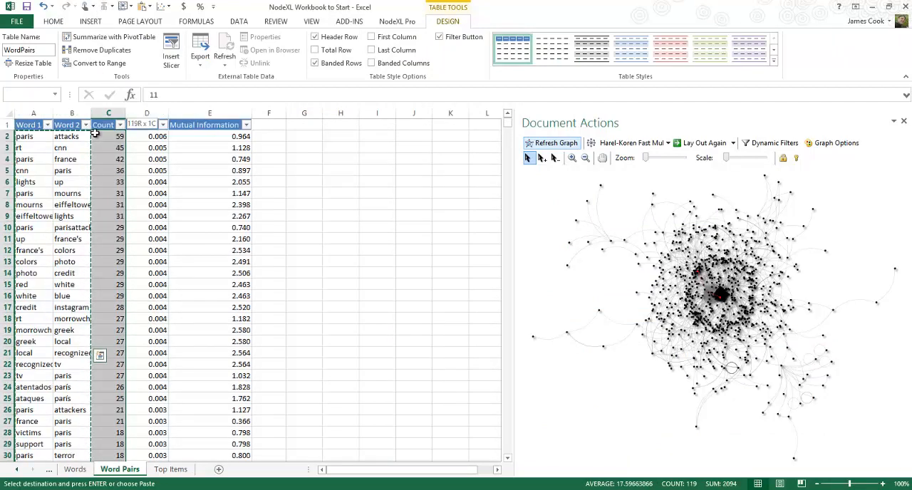
pyautogui.hotkey('alt', 'Tab')
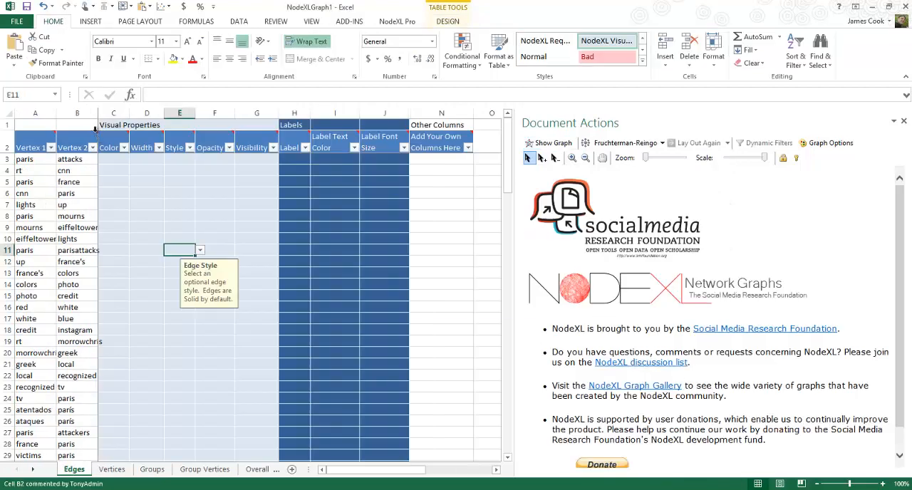
pyautogui.click(435, 158)
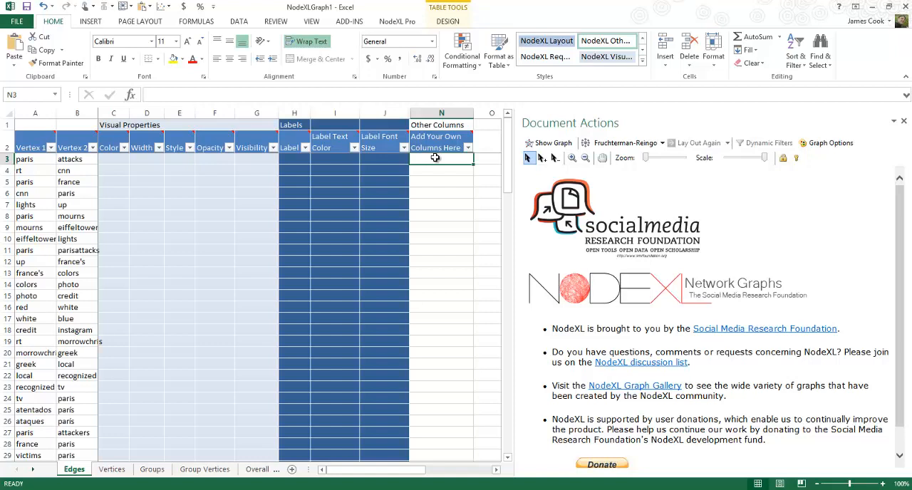
pyautogui.hotkey('ctrl', 'v')
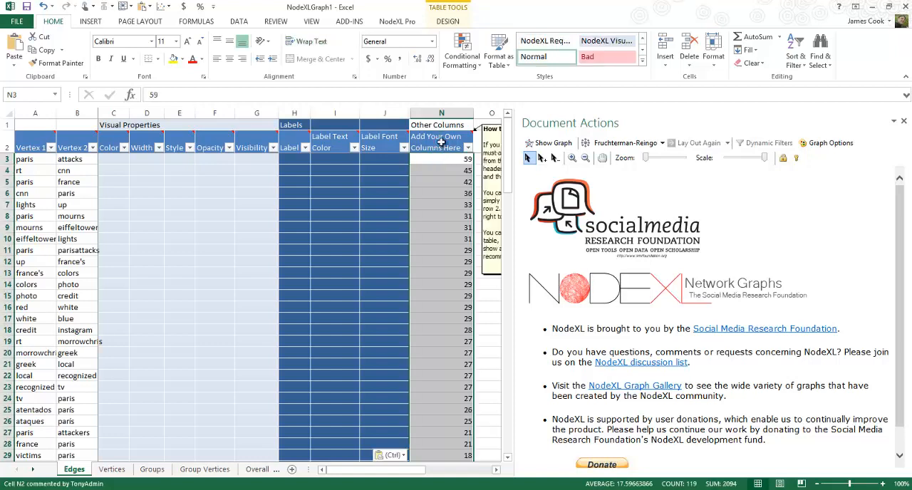
pyautogui.click(441, 141)
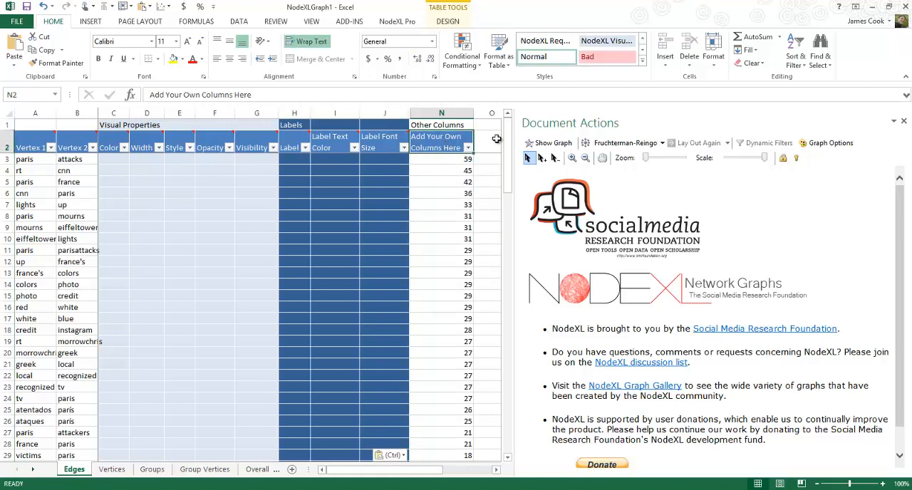
pyautogui.click(414, 159)
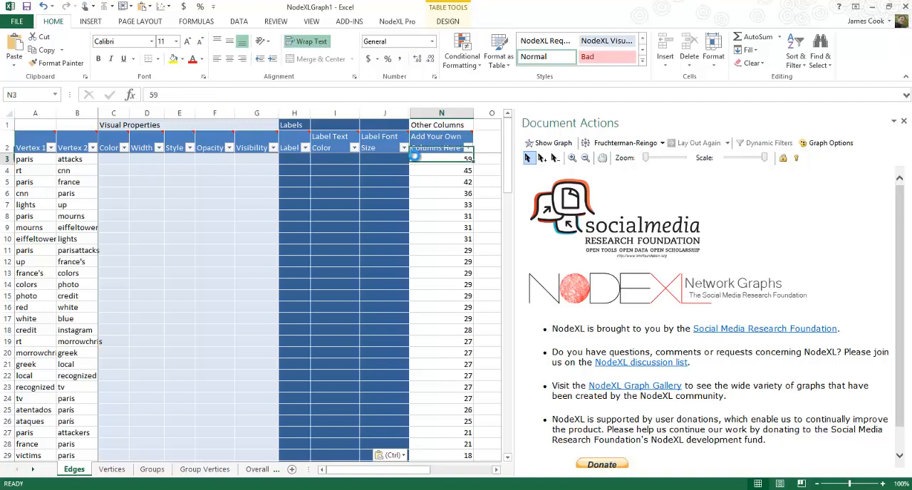
# Rename the Edges sheet's custom column header in N2 to "number of pairings"
pyautogui.press('BackSpace')
pyautogui.press('Escape')
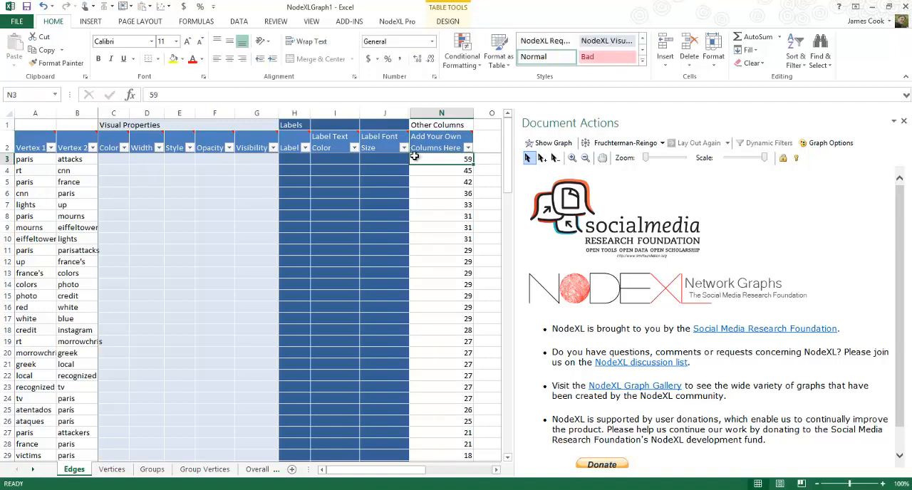
pyautogui.press('Up')
pyautogui.write('numb')
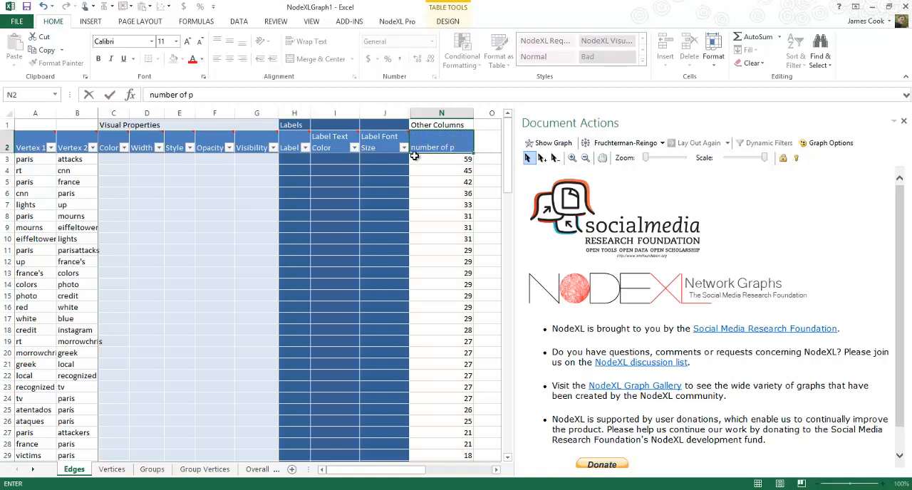
pyautogui.write('er of pairings')
pyautogui.press('Return')
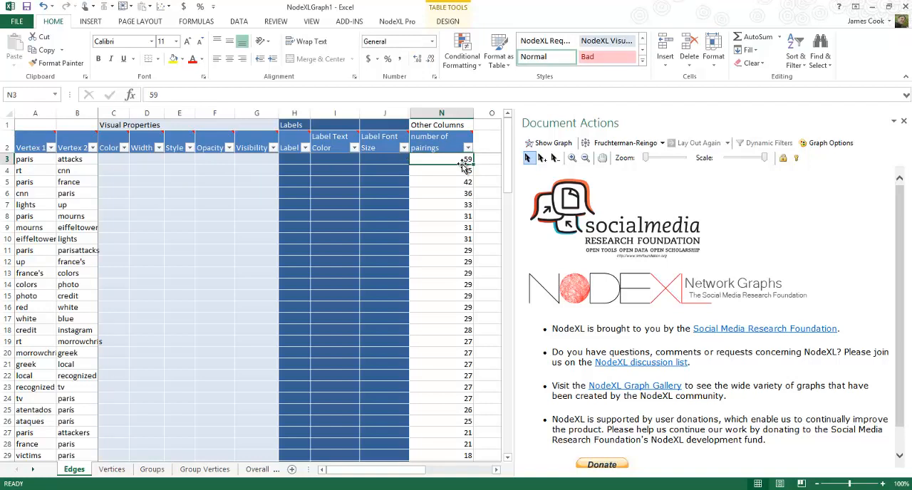
# Check the pasted word pairs and their pairing counts from the end of the Edges sheet back up to the first rows
pyautogui.press('Down')
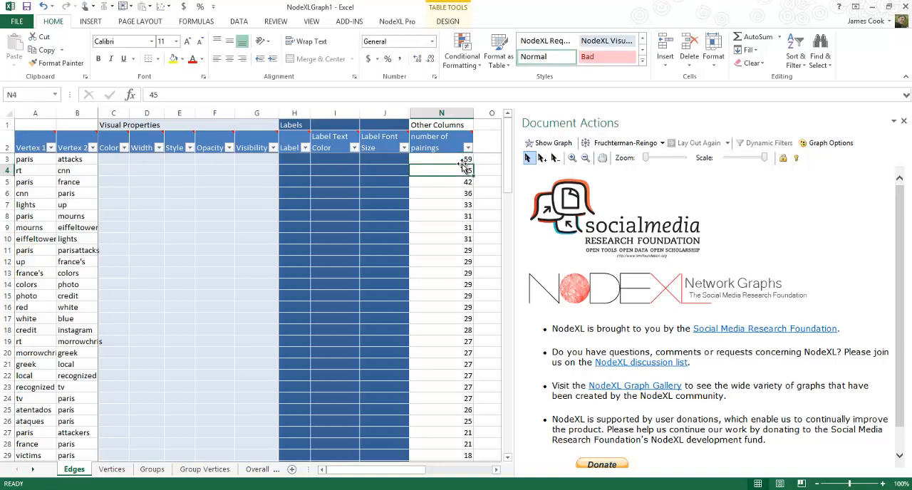
pyautogui.hotkey('ctrl', 'Down')
pyautogui.press('Up')
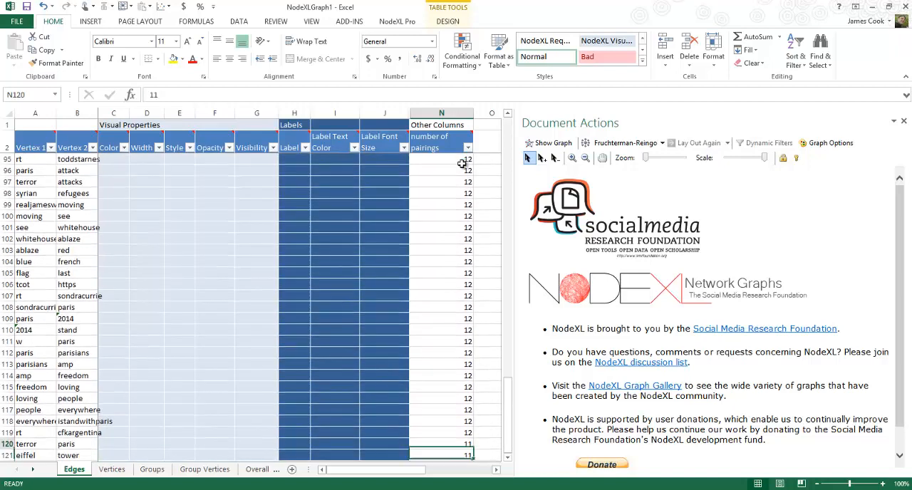
pyautogui.press('Down')
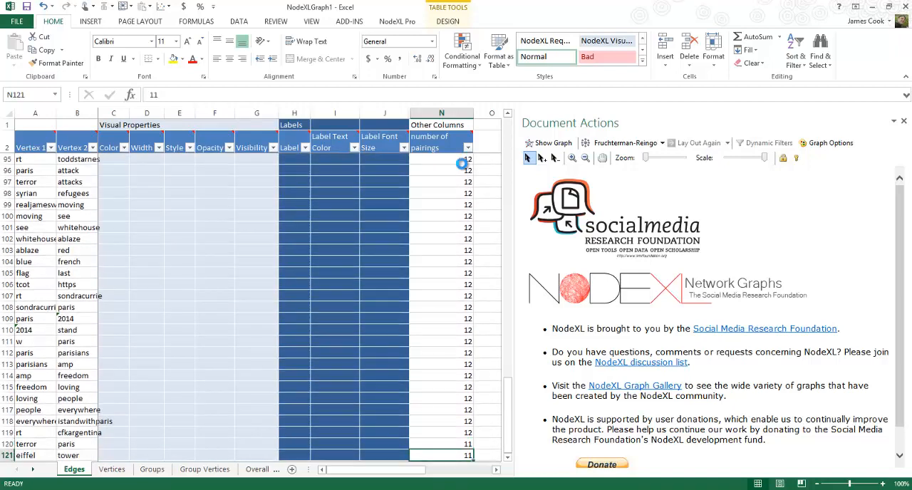
pyautogui.press('pageup')
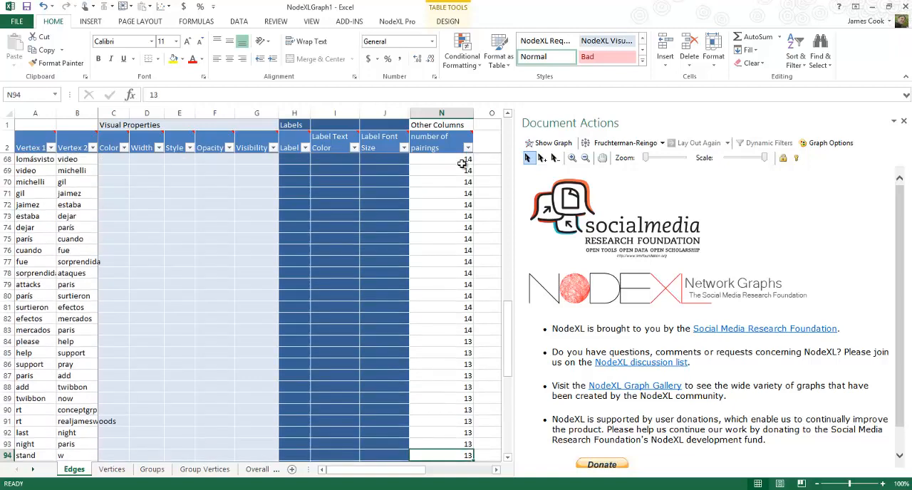
pyautogui.press('Left')
pyautogui.press('Left')
pyautogui.press('Left')
pyautogui.press('Left')
pyautogui.press('Left')
pyautogui.press('Left')
pyautogui.press('Left')
pyautogui.press('Left')
pyautogui.press('Left')
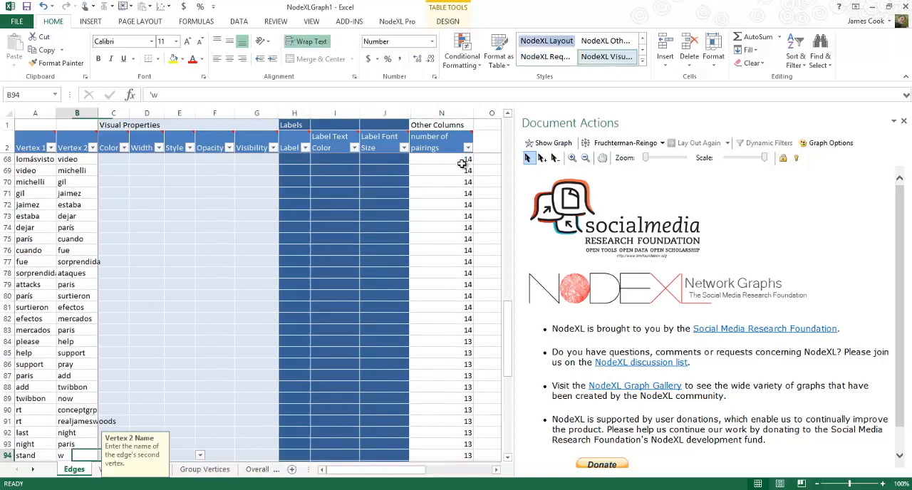
pyautogui.press('Left')
pyautogui.press('pageup')
pyautogui.press('pageup')
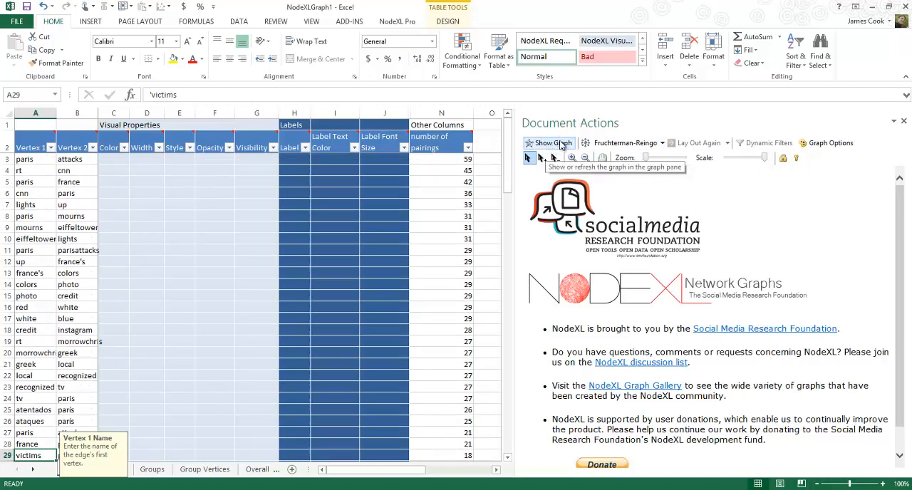
# Set the graph layout to Harel-Koren Fast Multiscale and show the graph
pyautogui.click(623, 144)
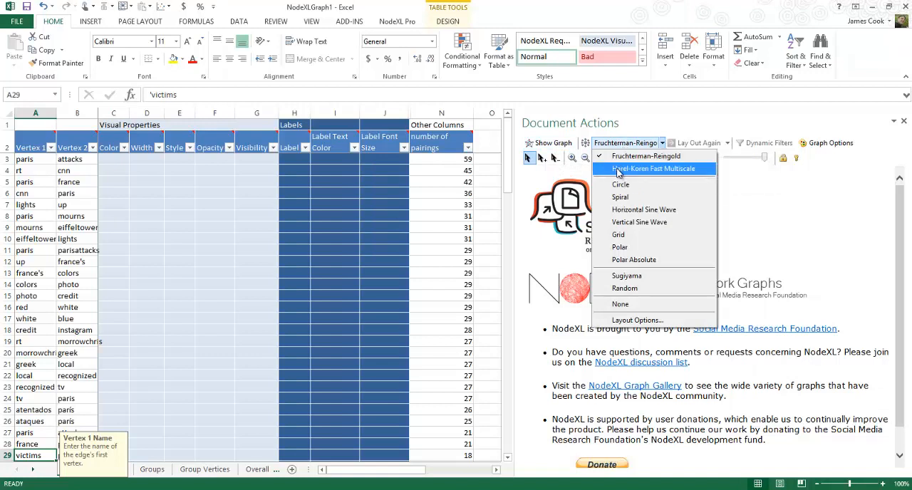
pyautogui.click(617, 172)
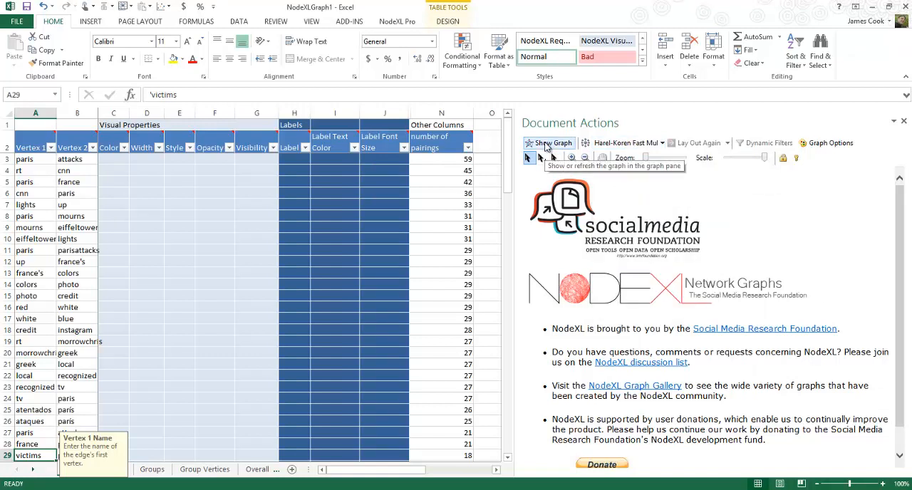
pyautogui.click(546, 146)
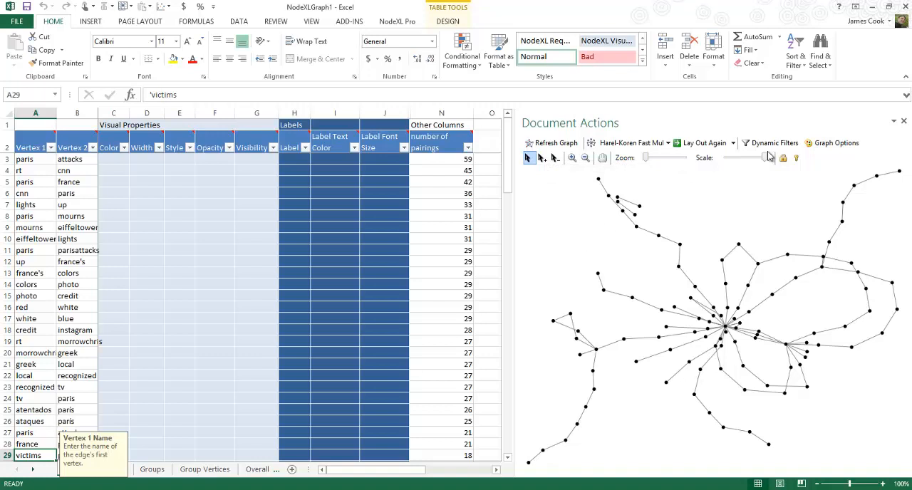
# Move the eiffel–tower and syrian–refugees pairs into the empty area above the network, and pull the fue vertex clear of its neighbours
pyautogui.moveTo(618, 201); pyautogui.dragTo(655, 180)
pyautogui.moveTo(647, 205); pyautogui.dragTo(717, 183)
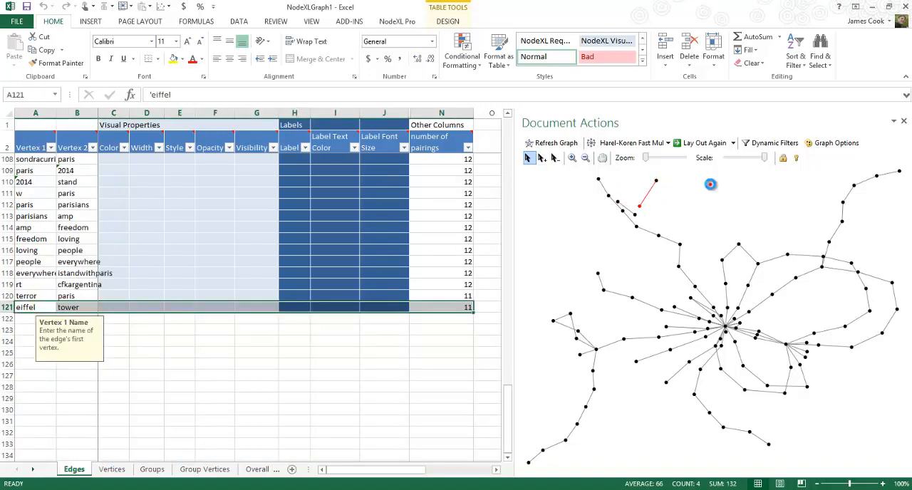
pyautogui.moveTo(622, 202); pyautogui.dragTo(736, 206)
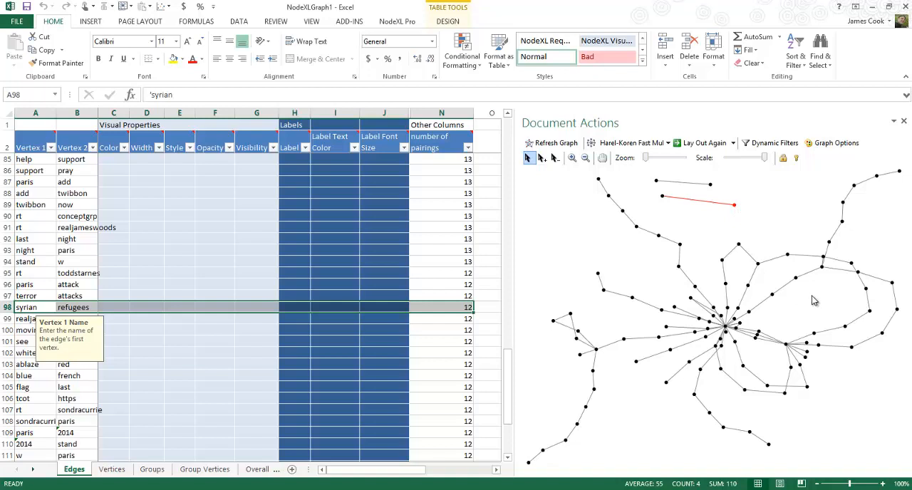
pyautogui.click(554, 322)
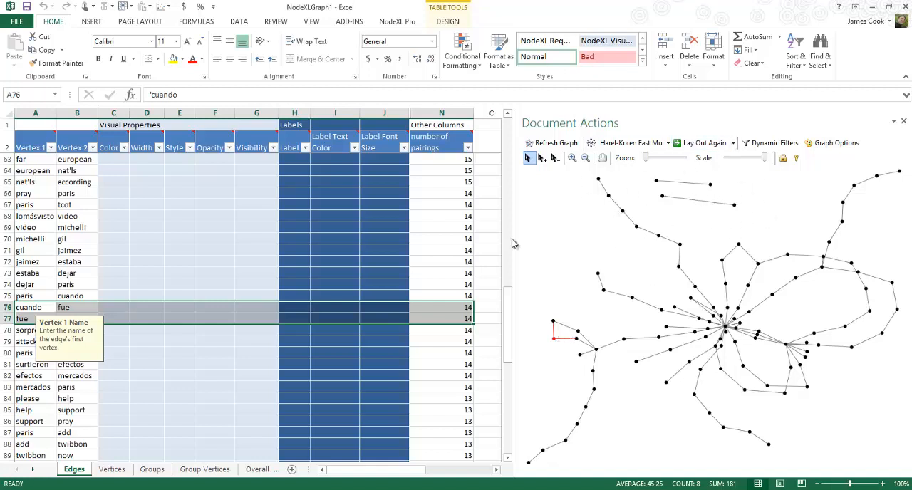
pyautogui.click(560, 241)
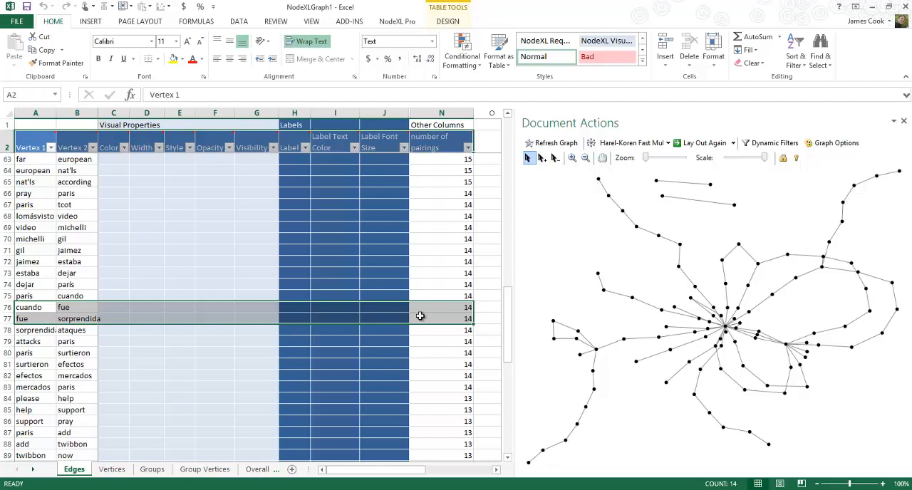
# Select the entire graph, lock the selected vertices in their current positions, and clear the selection
pyautogui.click(590, 228)
pyautogui.hotkey('ctrl', 'a')
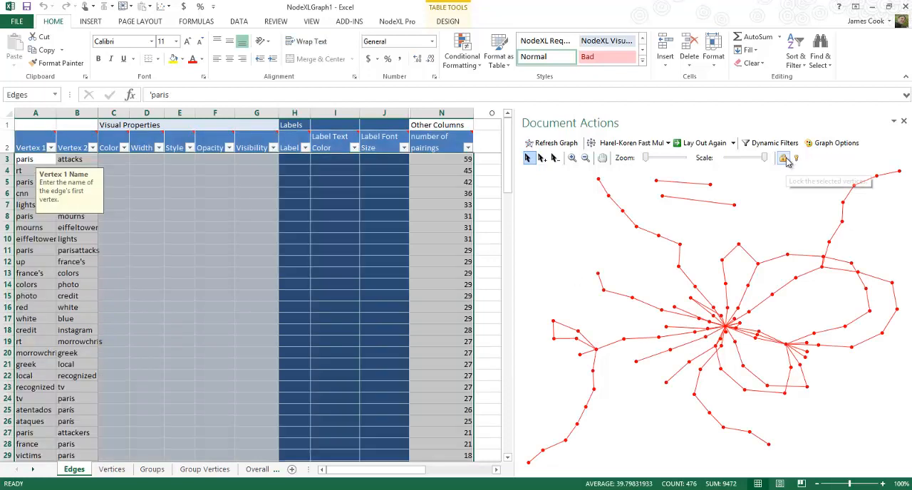
pyautogui.click(770, 210)
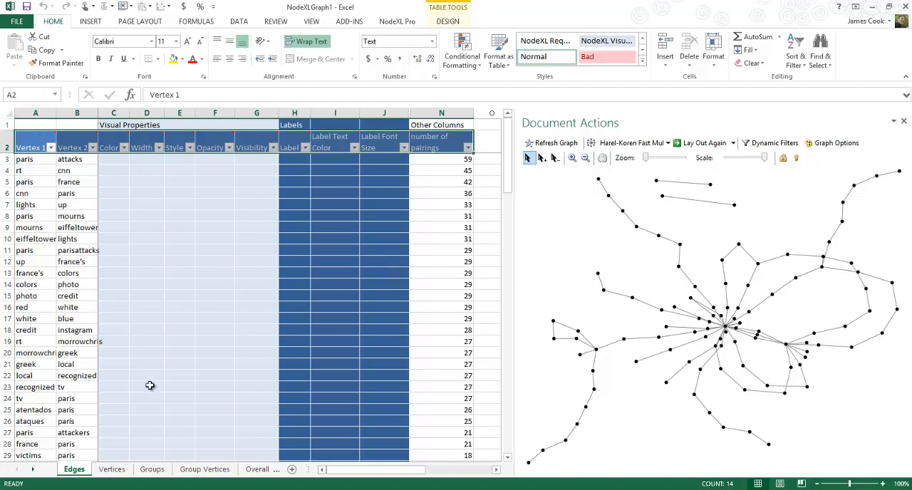
# On the Vertices sheet, copy all vertex names from A3 down into the Label column starting at H3, and refresh the graph
pyautogui.click(110, 474)
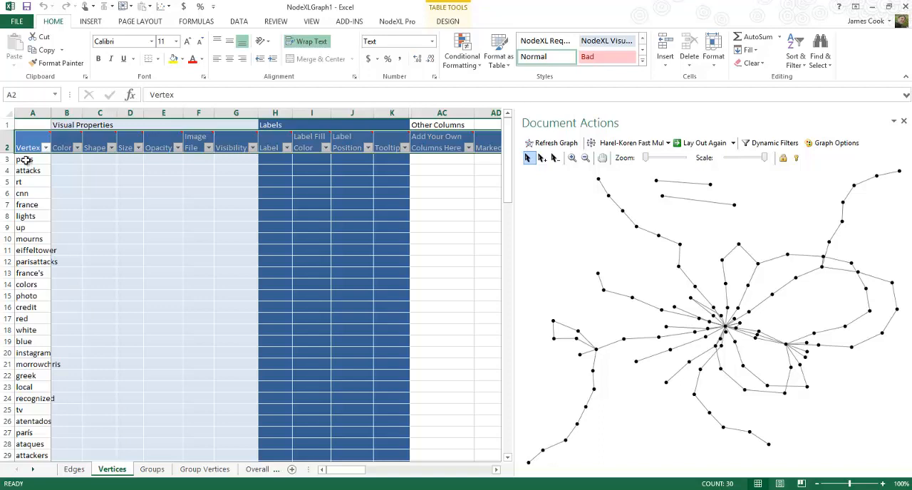
pyautogui.moveTo(25, 160); pyautogui.dragTo(22, 434)
pyautogui.hotkey('ctrl', 'c')
pyautogui.press('Right')
pyautogui.press('Right')
pyautogui.press('Right')
pyautogui.press('Right')
pyautogui.press('Right')
pyautogui.press('Right')
pyautogui.press('Right')
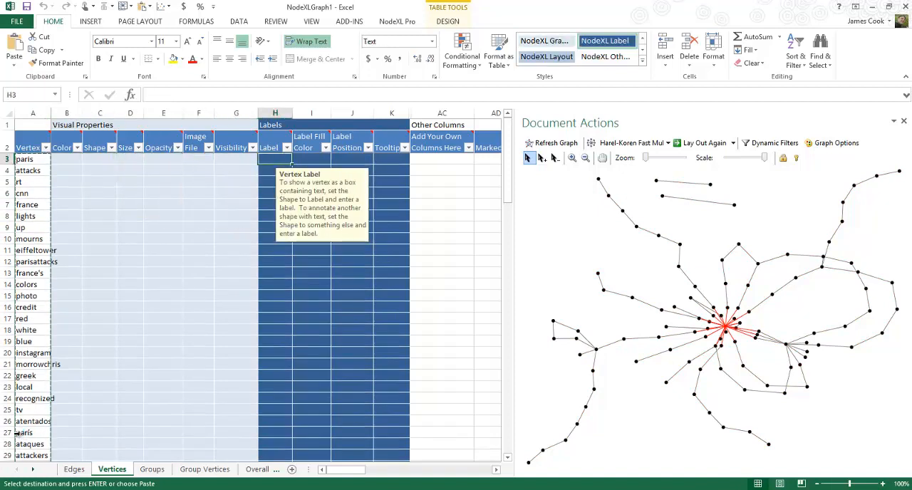
pyautogui.hotkey('ctrl', 'v')
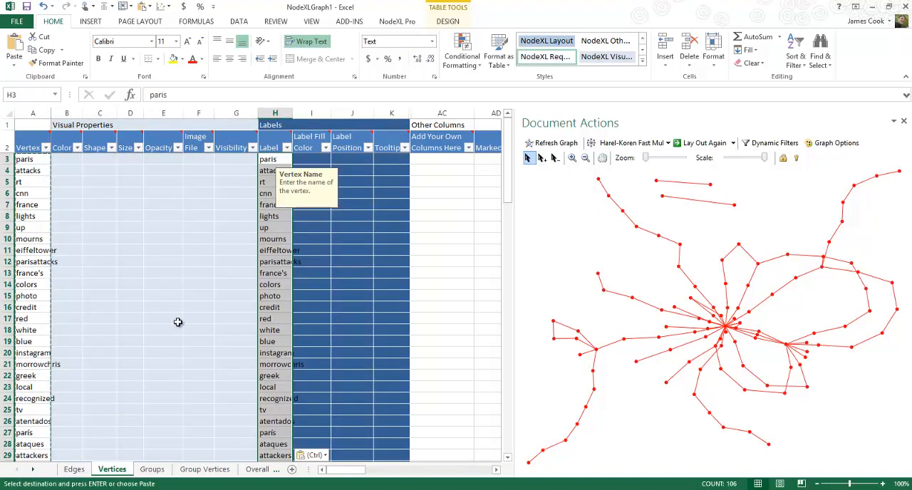
pyautogui.click(178, 322)
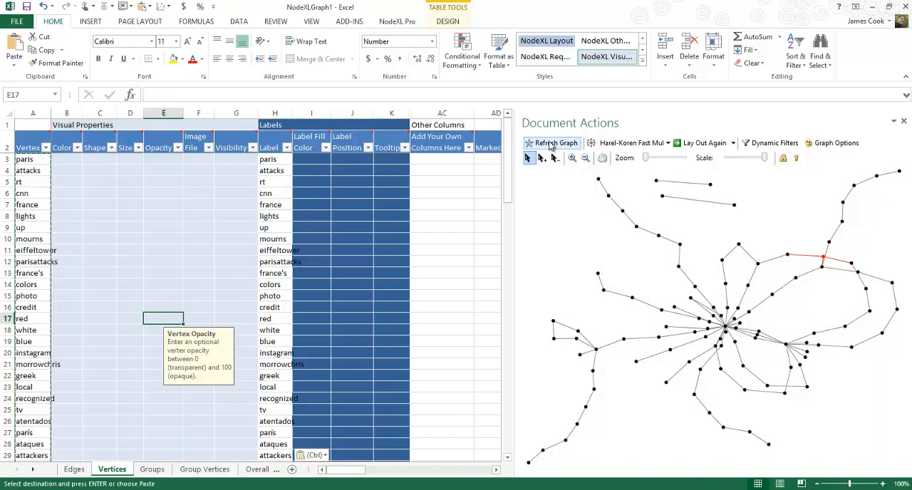
pyautogui.click(550, 144)
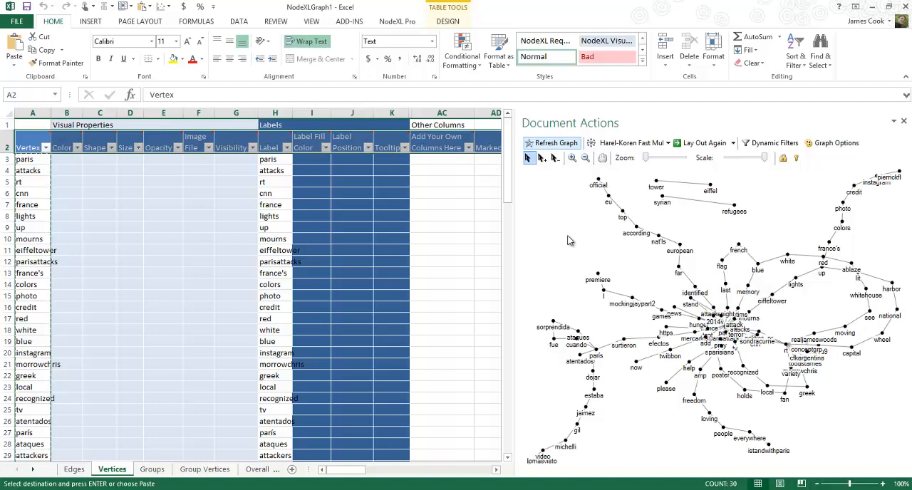
# Check where individual vertices such as blue, france's, parisattacks and lights sit in the labelled graph
pyautogui.click(81, 342)
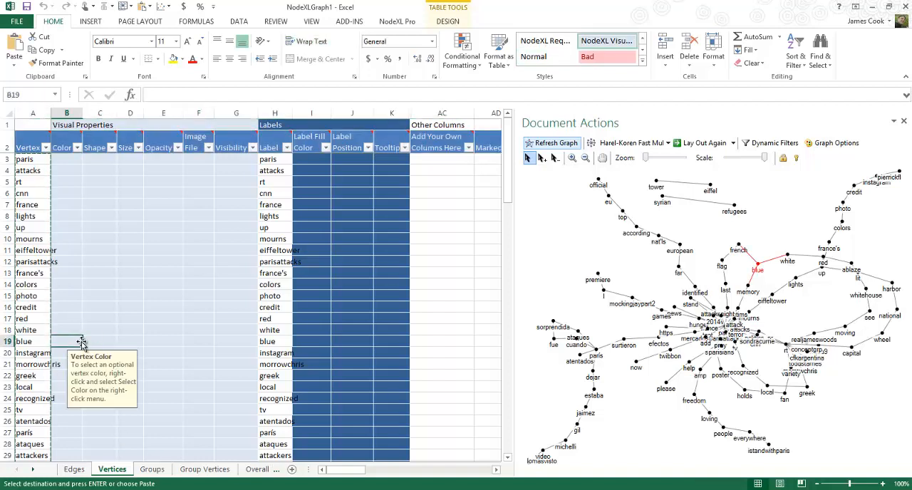
pyautogui.click(84, 276)
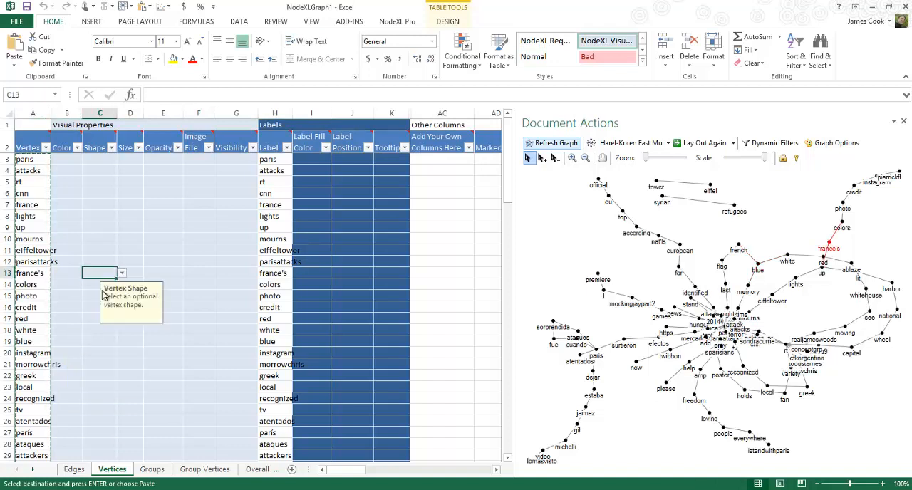
pyautogui.press('Left')
pyautogui.press('Left')
pyautogui.press('Up')
pyautogui.press('Up')
pyautogui.press('Up')
pyautogui.press('Up')
pyautogui.press('Up')
pyautogui.press('Up')
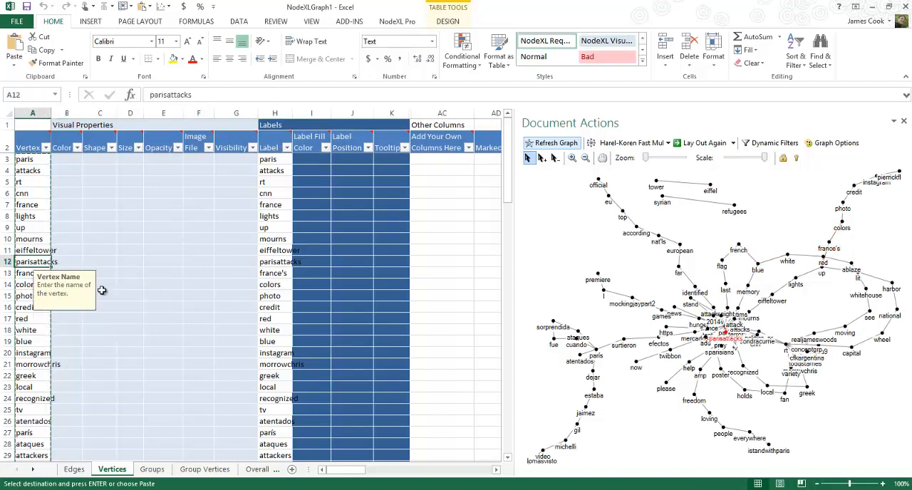
pyautogui.scroll(-1, 171, 253)
pyautogui.click(173, 256)
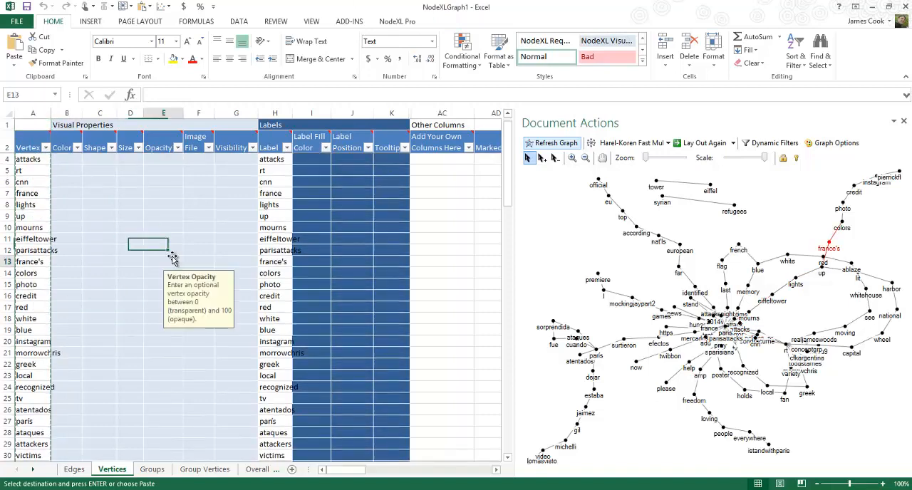
pyautogui.press('BackSpace')
pyautogui.click(39, 222)
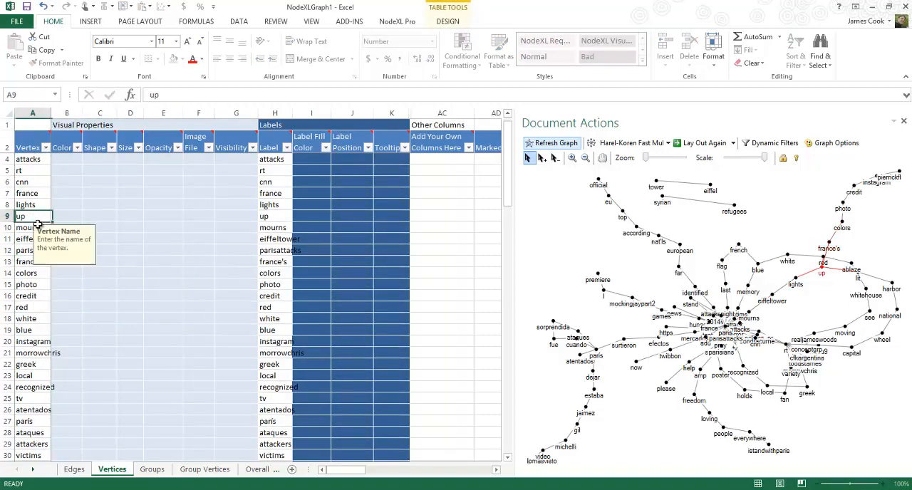
pyautogui.scroll(1, 39, 222)
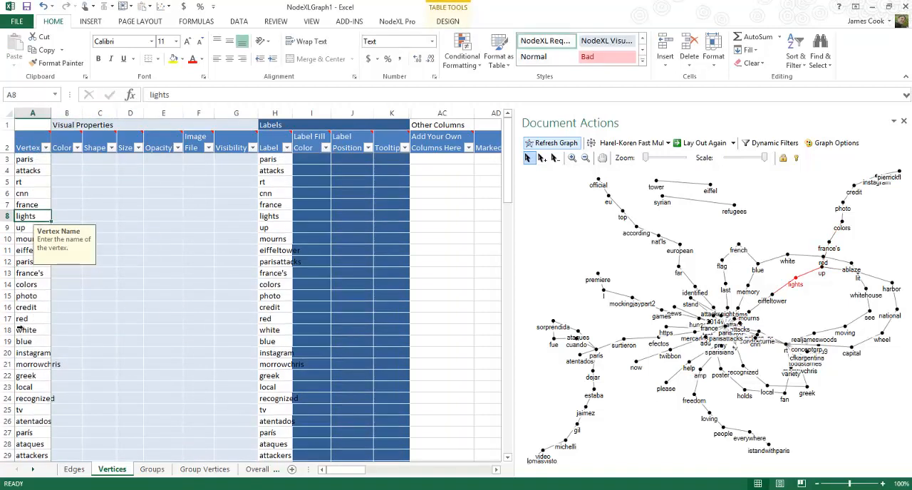
# Go down the Vertex list, checking each word's place in the graph, and select row 51 holding the single-letter vertex below mockingjaypart2
pyautogui.click(53, 365)
pyautogui.press('Down')
pyautogui.press('Down')
pyautogui.press('Down')
pyautogui.press('Down')
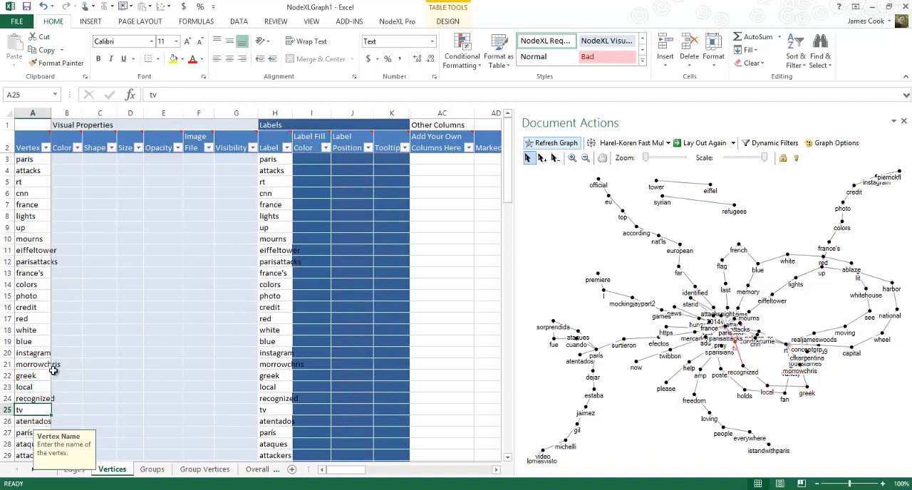
pyautogui.press('Down')
pyautogui.press('Down')
pyautogui.press('Down')
pyautogui.press('Down')
pyautogui.press('Down')
pyautogui.press('Down')
pyautogui.press('Down')
pyautogui.press('Down')
pyautogui.press('Down')
pyautogui.press('Down')
pyautogui.press('Down')
pyautogui.press('Down')
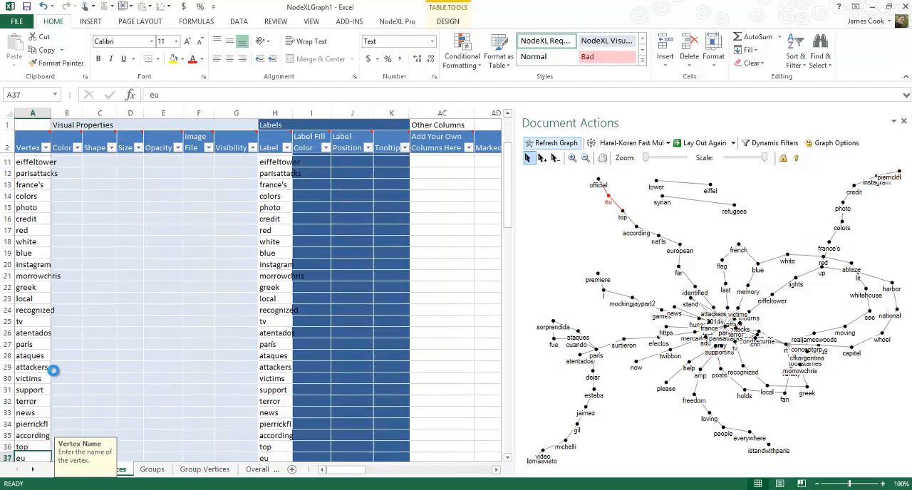
pyautogui.press('Down')
pyautogui.press('Down')
pyautogui.press('Down')
pyautogui.press('Down')
pyautogui.press('Down')
pyautogui.press('Down')
pyautogui.press('Down')
pyautogui.press('Down')
pyautogui.press('Down')
pyautogui.press('Down')
pyautogui.press('Down')
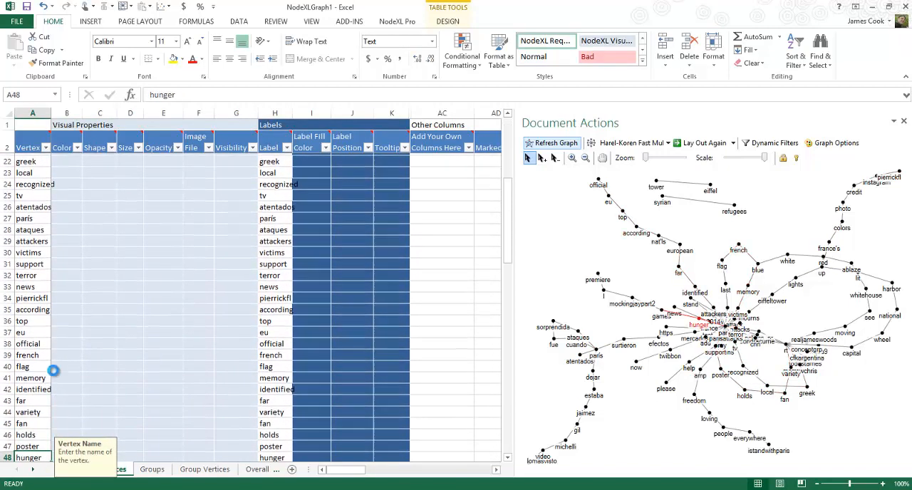
pyautogui.press('Down')
pyautogui.press('Down')
pyautogui.press('Down')
pyautogui.press('Down')
pyautogui.press('Down')
pyautogui.press('Down')
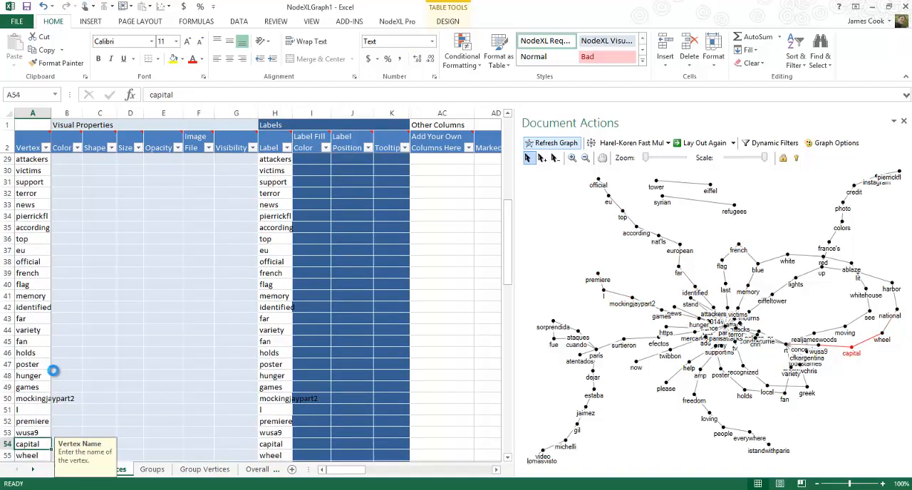
pyautogui.press('Up')
pyautogui.press('Up')
pyautogui.press('Up')
pyautogui.press('Up')
pyautogui.press('Down')
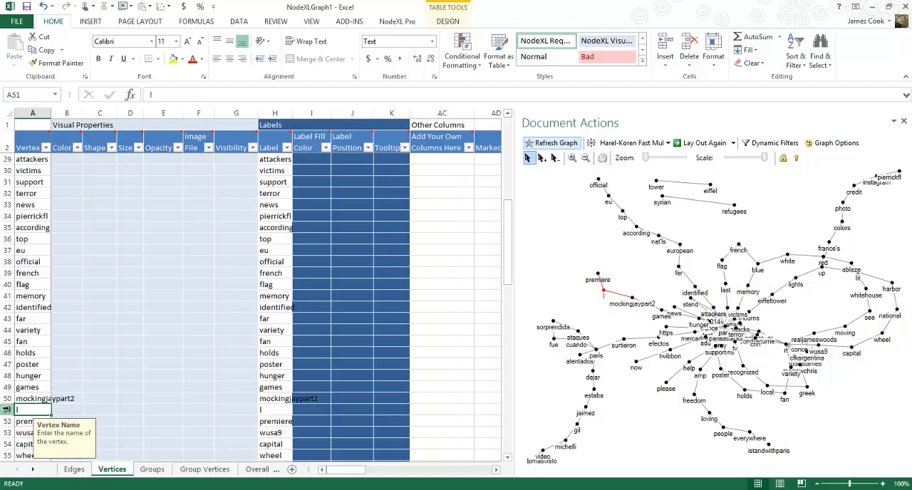
pyautogui.click(6, 410)
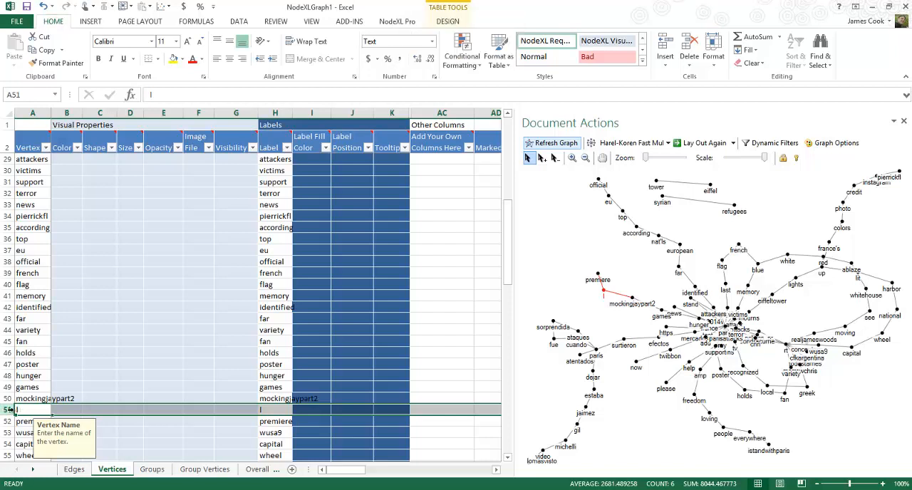
# Delete the single-letter vertex in row 51 of the Vertices sheet and the two Edges rows, 51 and 52, that contain it
pyautogui.hotkey('alt', 'e')
pyautogui.press('d')
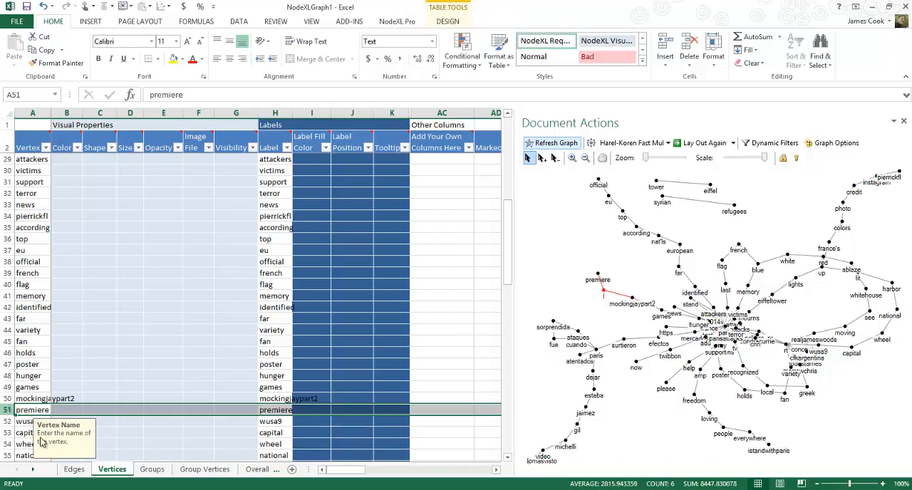
pyautogui.click(74, 468)
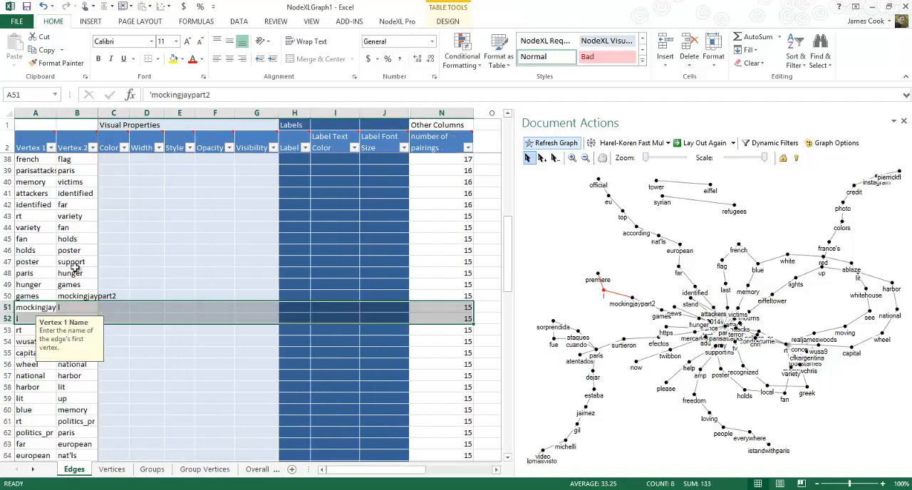
pyautogui.click(141, 309)
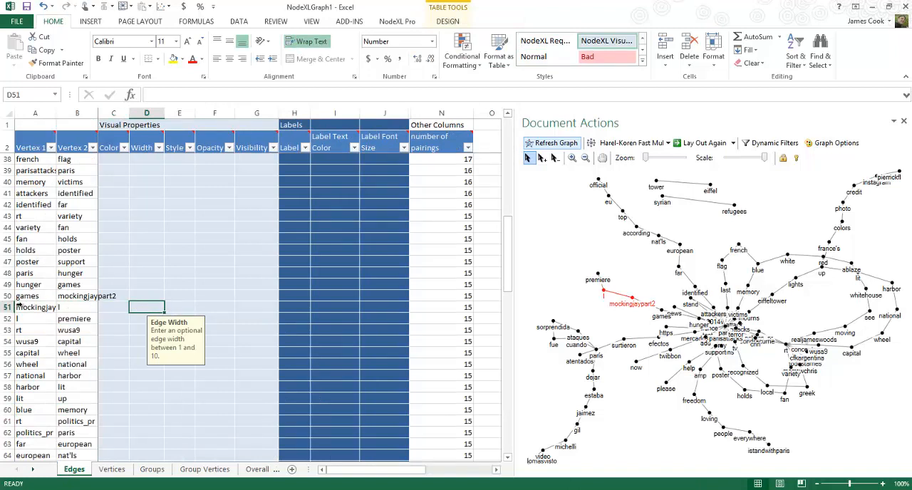
pyautogui.moveTo(7, 307); pyautogui.dragTo(5, 318)
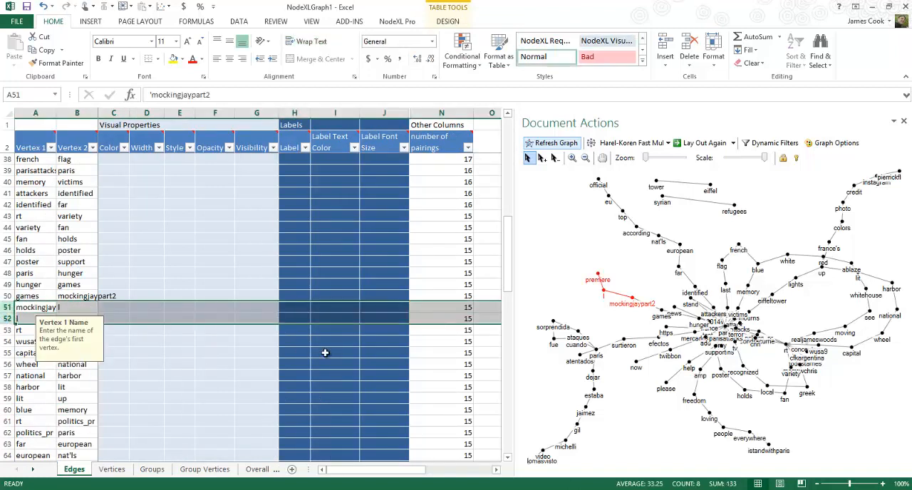
pyautogui.hotkey('alt', 'e')
pyautogui.press('d')
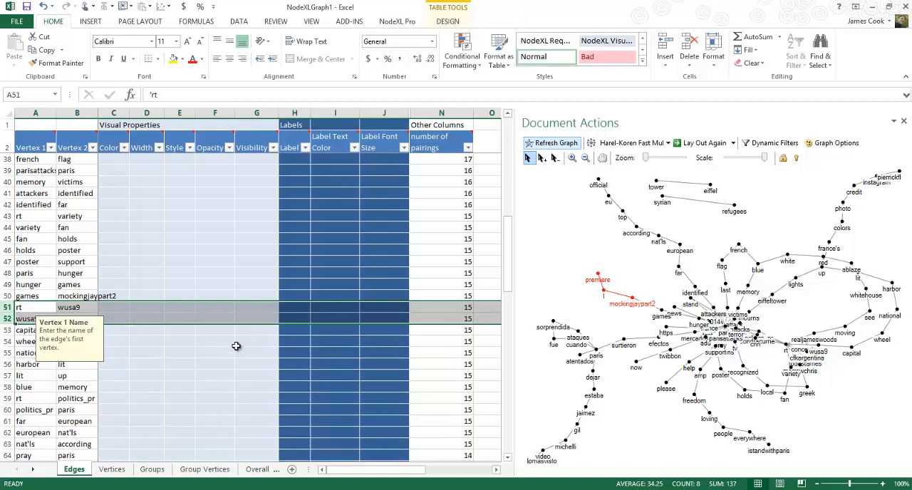
# Go through the remaining word pairs on the Edges sheet looking for other stray single-letter words
pyautogui.click(164, 375)
pyautogui.press('pagedown')
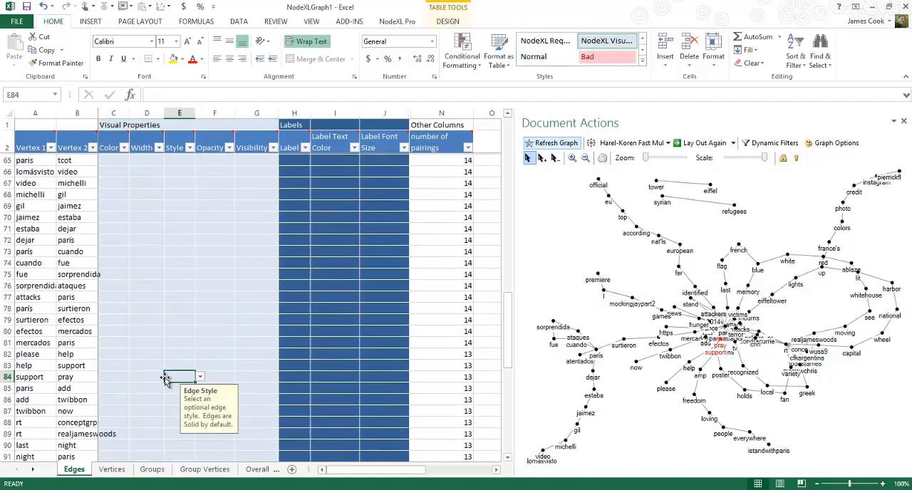
pyautogui.hotkey('ctrl', 'f')
pyautogui.press('Return')
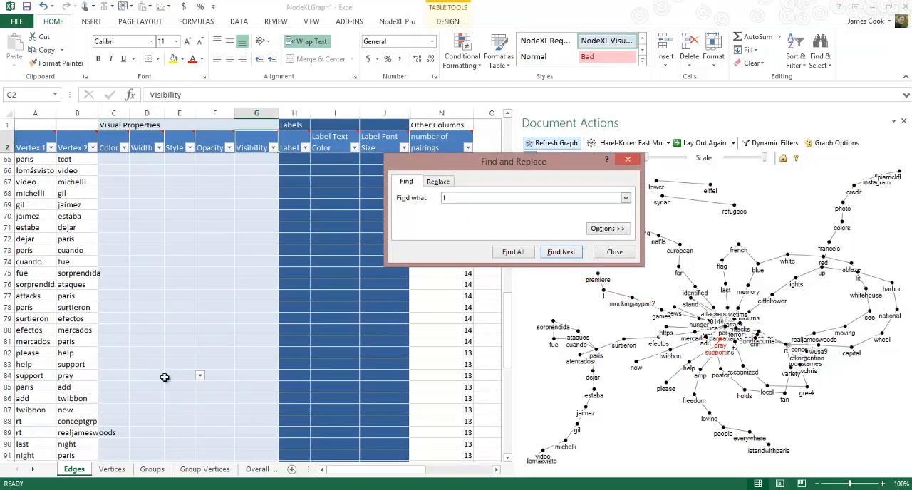
pyautogui.press('Escape')
pyautogui.press('pagedown')
pyautogui.press('pagedown')
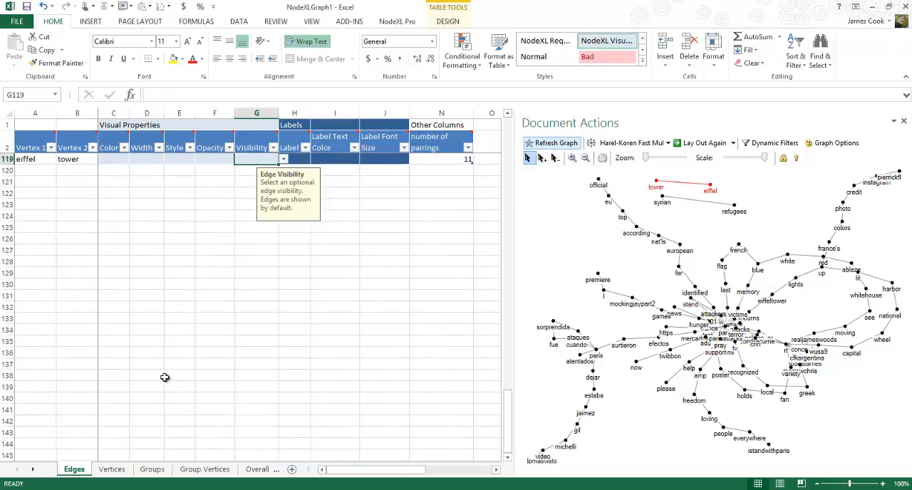
pyautogui.press('pageup')
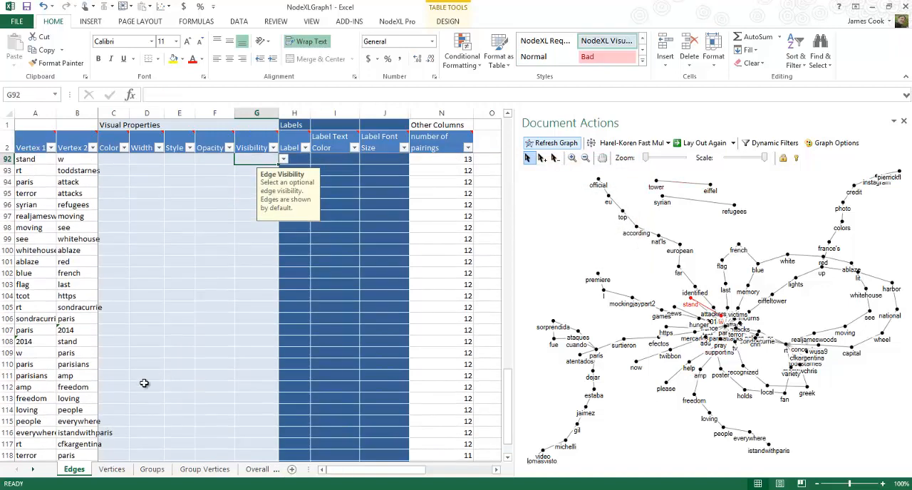
pyautogui.click(24, 354)
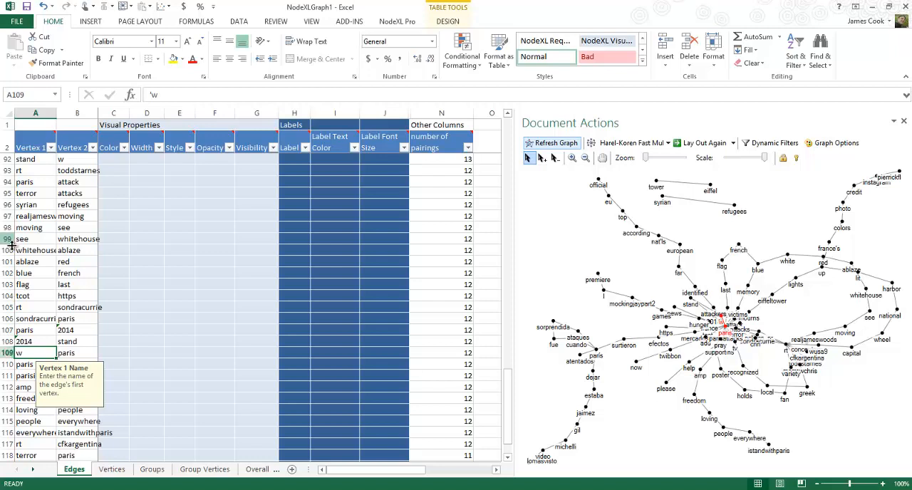
# Delete row 86, holding the vertex w, from the Vertices sheet
pyautogui.click(112, 470)
pyautogui.click(9, 308)
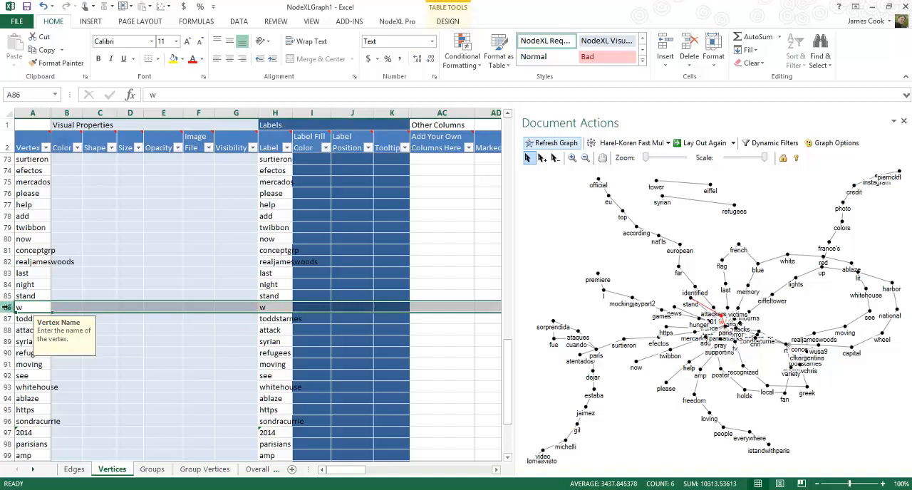
pyautogui.press('alt')
pyautogui.press('e')
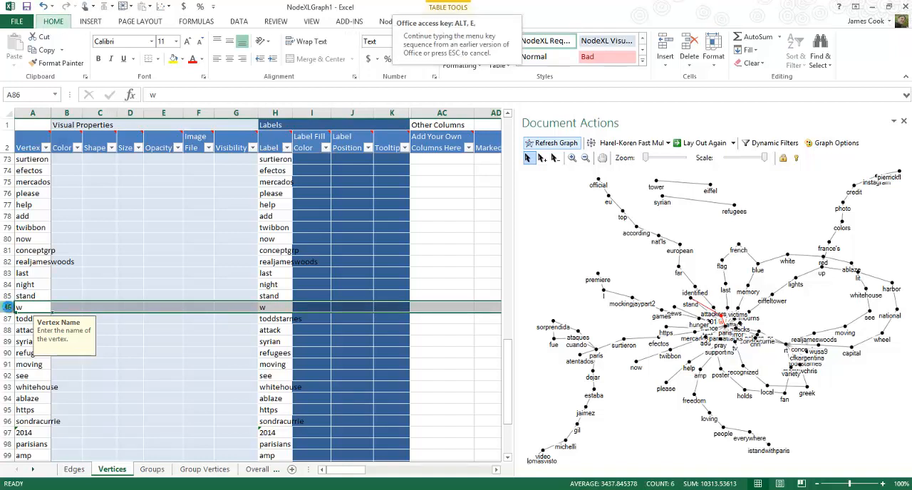
pyautogui.press('d')
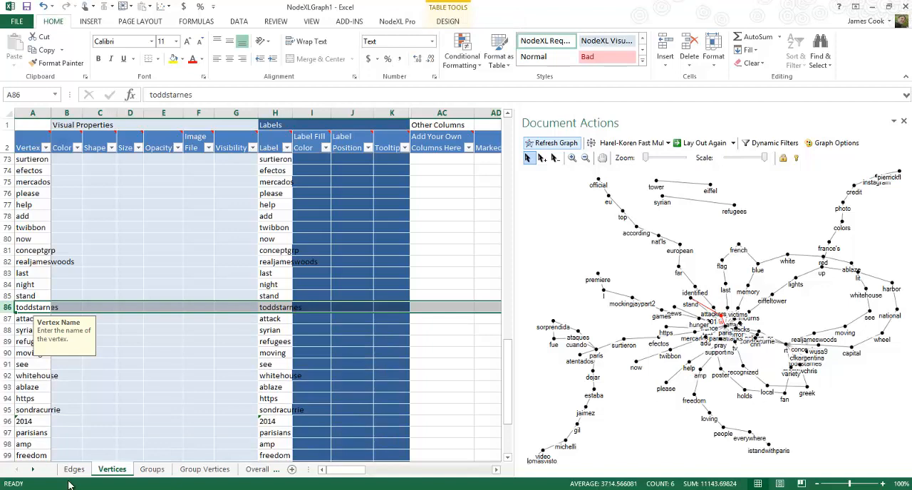
# On the Edges sheet, delete the stand–w pair in row 92 and the w–paris pair
pyautogui.click(73, 470)
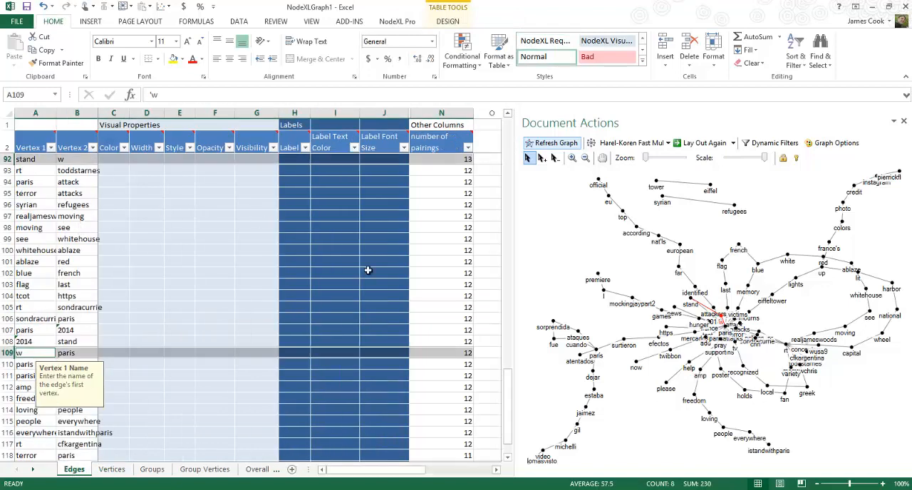
pyautogui.moveTo(510, 389)
pyautogui.mouseDown()
pyautogui.moveTo(507, 410)
pyautogui.moveTo(518, 110)
pyautogui.moveTo(509, 384)
pyautogui.mouseUp()
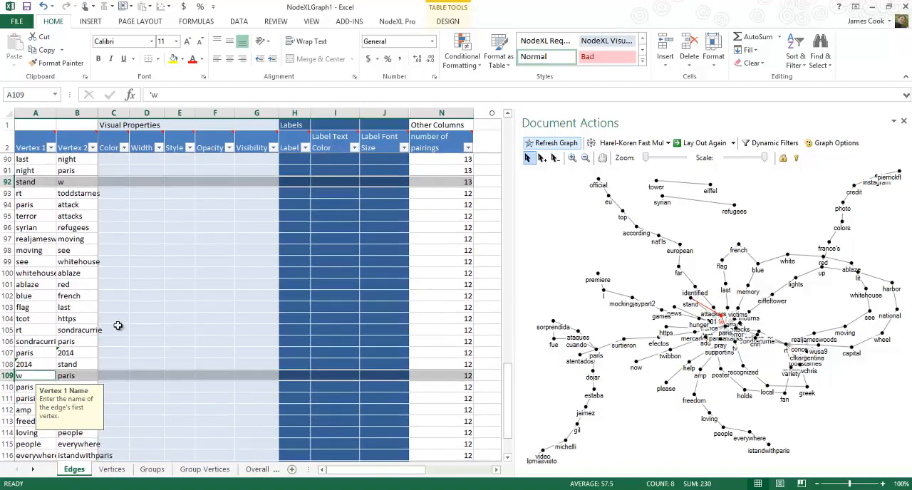
pyautogui.click(7, 183)
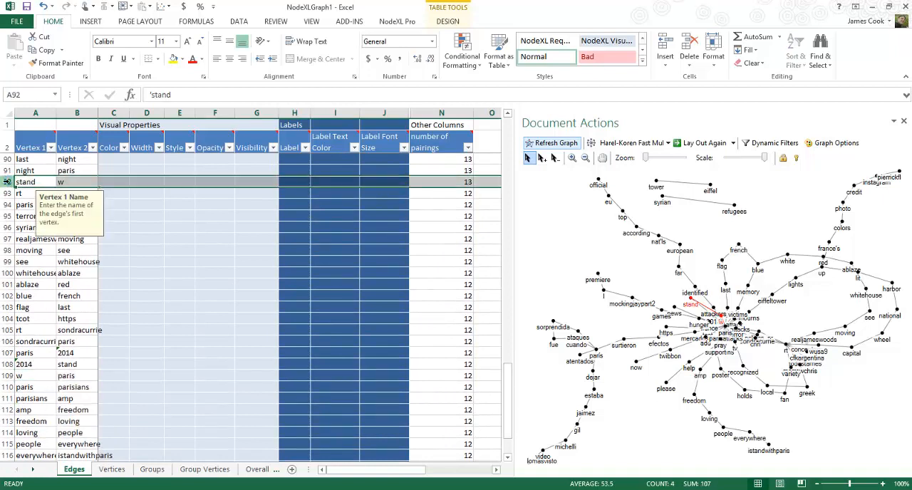
pyautogui.hotkey('alt', 'e')
pyautogui.press('d')
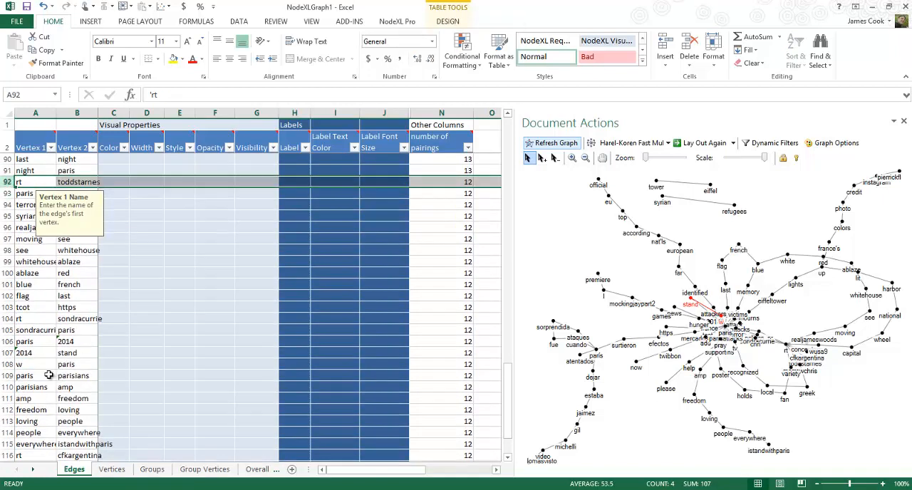
pyautogui.click(7, 364)
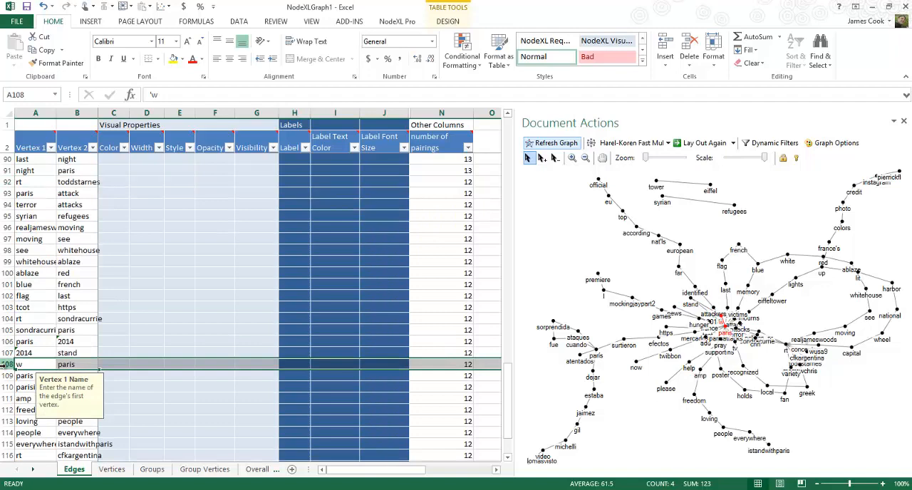
pyautogui.hotkey('alt', 'e')
pyautogui.press('d')
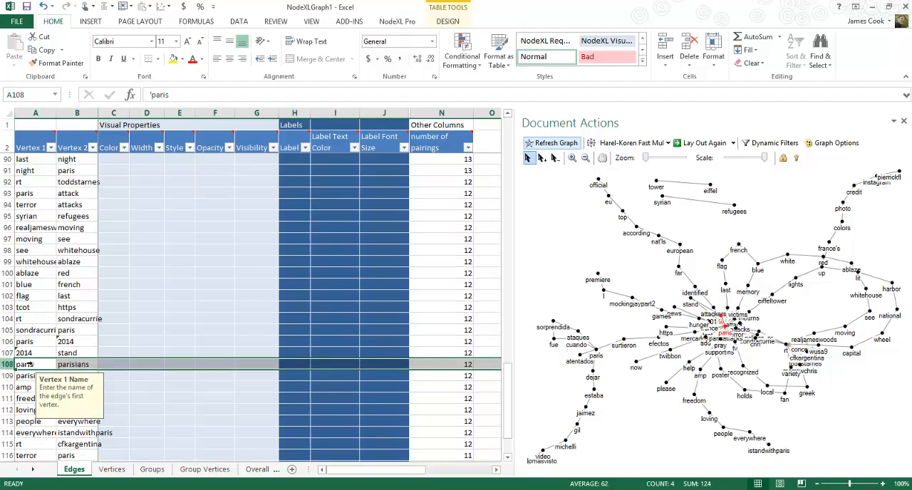
# Check the rest of the Vertices list for leftover stray words and refresh the graph
pyautogui.click(112, 469)
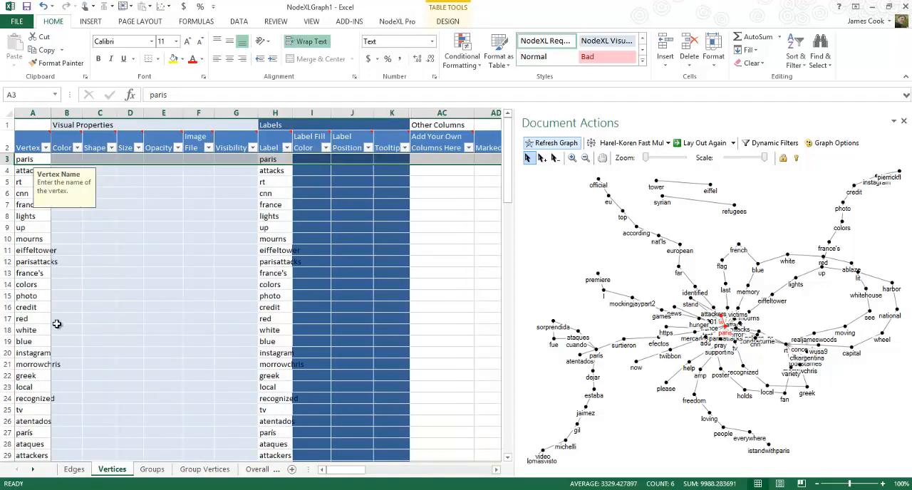
pyautogui.click(35, 323)
pyautogui.press('pagedown')
pyautogui.press('pagedown')
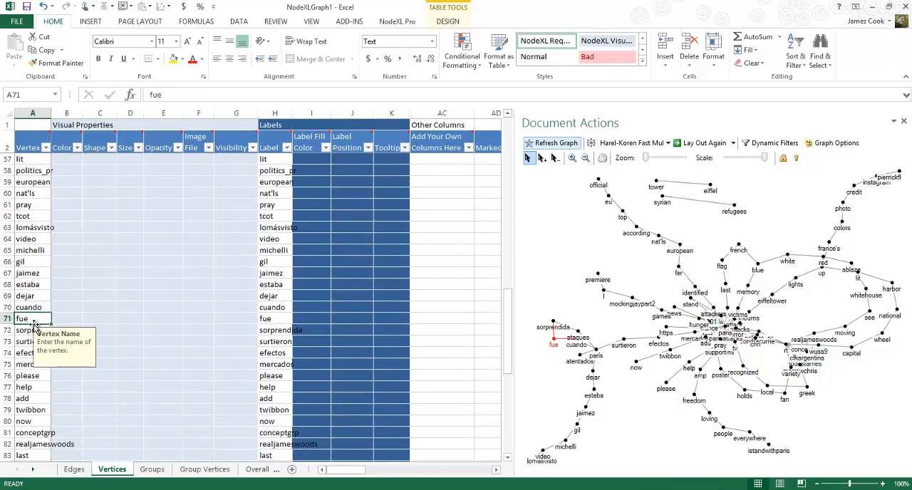
pyautogui.press('pagedown')
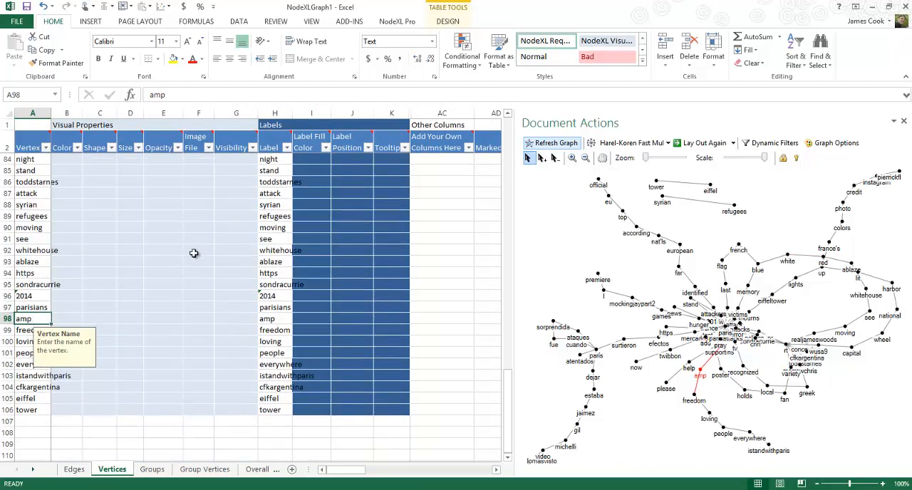
pyautogui.click(193, 253)
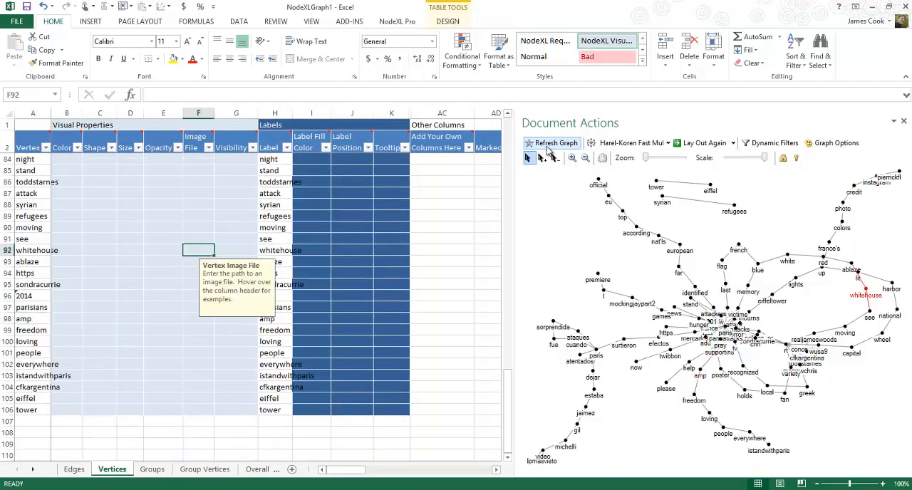
pyautogui.click(547, 146)
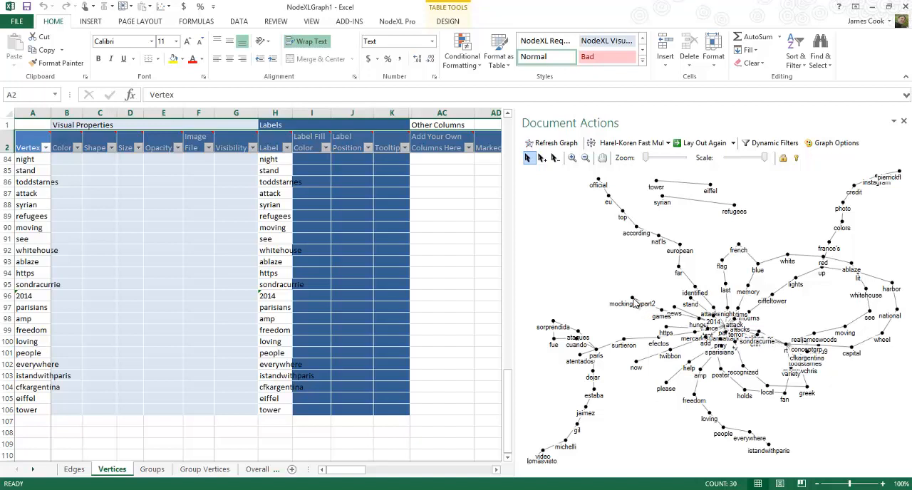
# Move the vertices mockingjaypart2, games, hunger, news, stand and https outward from the crowded centre of the graph
pyautogui.moveTo(632, 302); pyautogui.dragTo(578, 274)
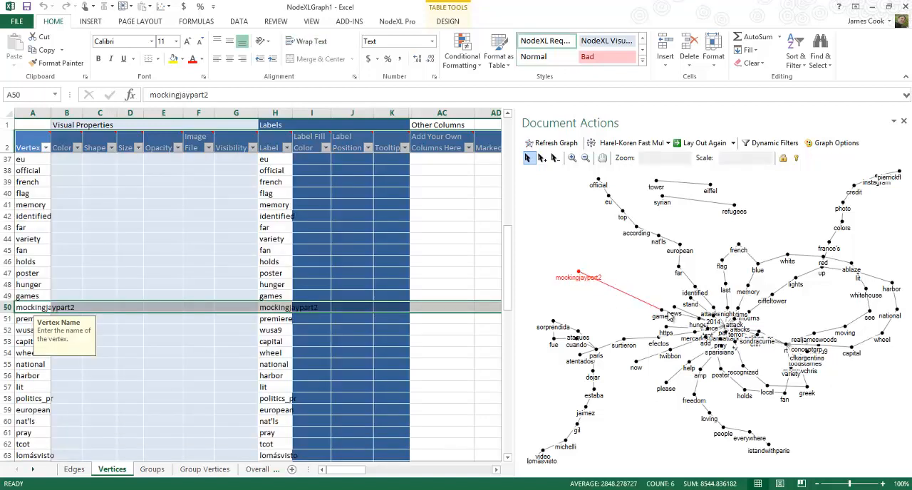
pyautogui.moveTo(662, 312); pyautogui.dragTo(612, 292)
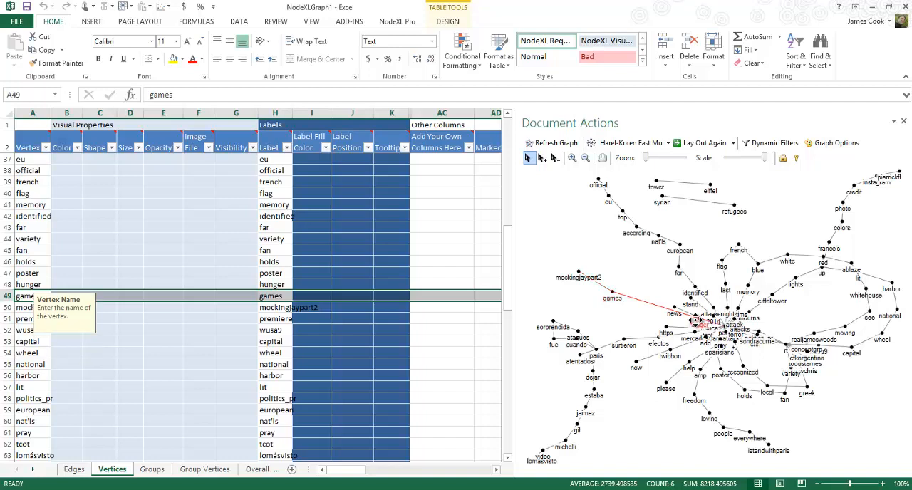
pyautogui.moveTo(702, 323); pyautogui.dragTo(668, 289)
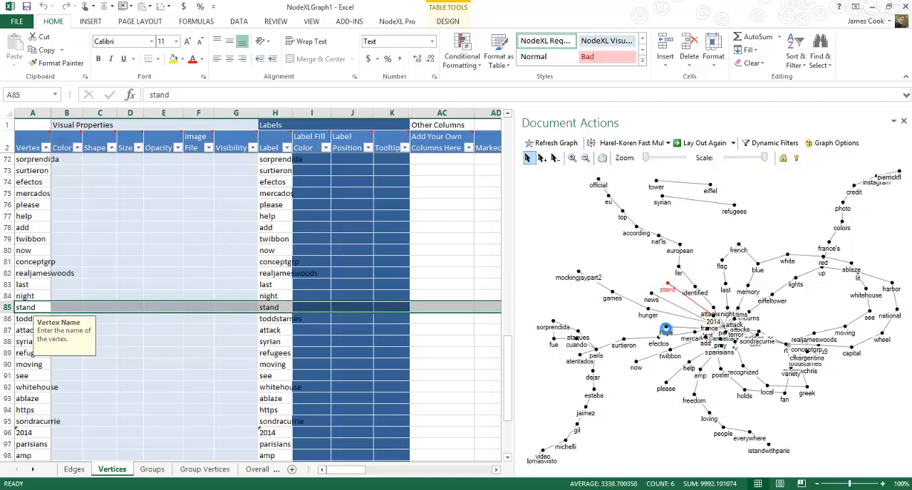
pyautogui.moveTo(664, 329); pyautogui.dragTo(629, 328)
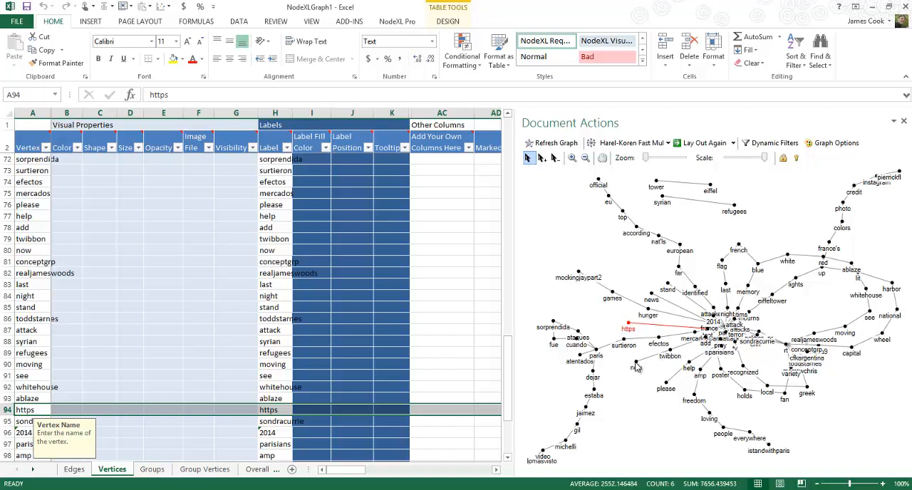
# Spread out the vertices now, twibbon, add, mercados and efectos so that their labels no longer overlap
pyautogui.moveTo(635, 364); pyautogui.dragTo(631, 377)
pyautogui.moveTo(671, 351); pyautogui.dragTo(659, 365)
pyautogui.click(706, 342)
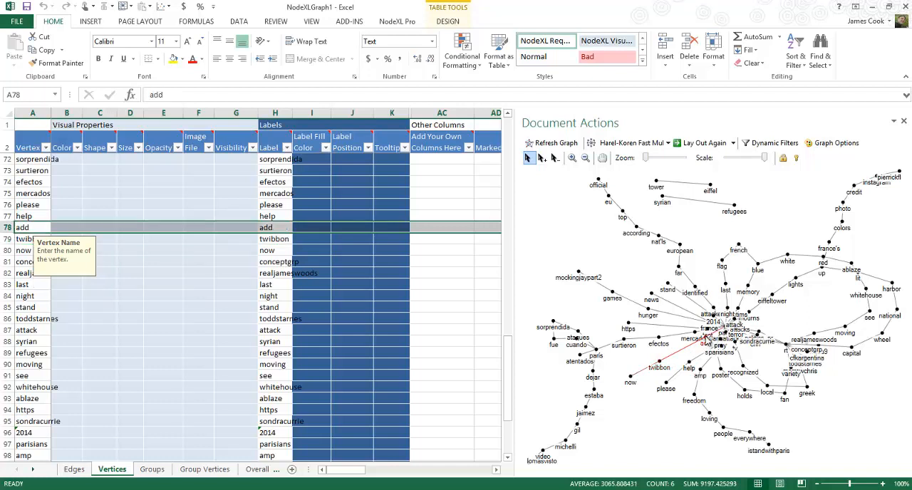
pyautogui.moveTo(705, 340); pyautogui.dragTo(660, 344)
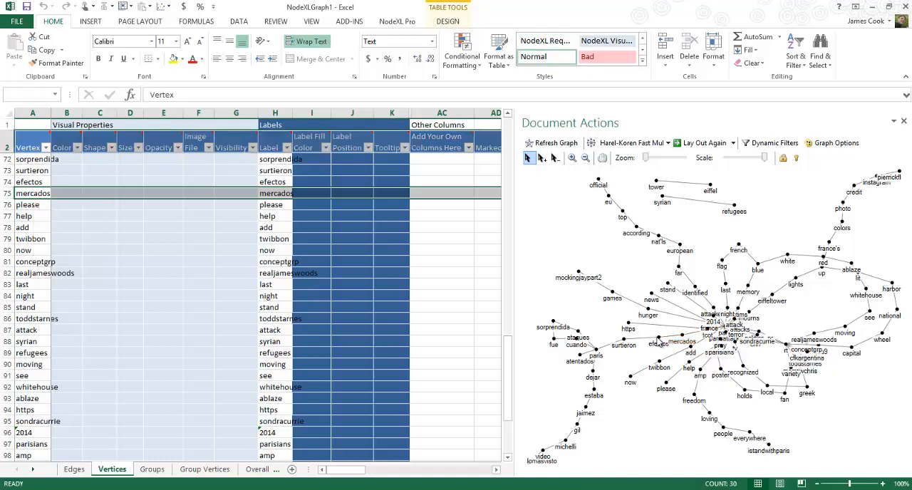
pyautogui.click(659, 343)
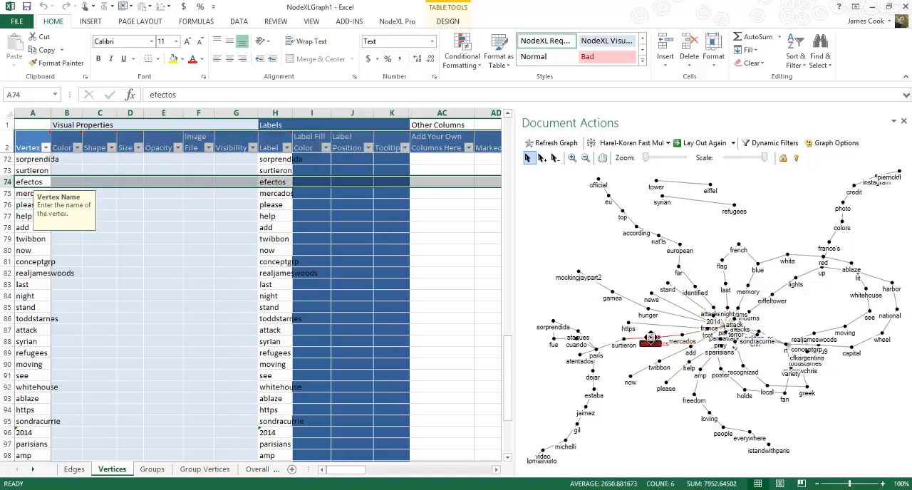
# Move attackers, 2014, france, tcot, night and victims out of the central cluster, spacing them around paris
pyautogui.click(715, 313)
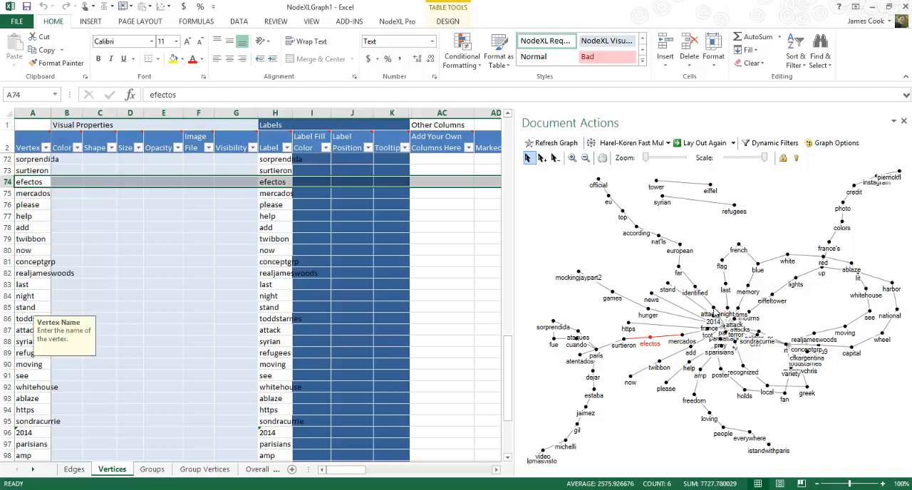
pyautogui.moveTo(715, 313); pyautogui.dragTo(671, 326)
pyautogui.click(773, 319)
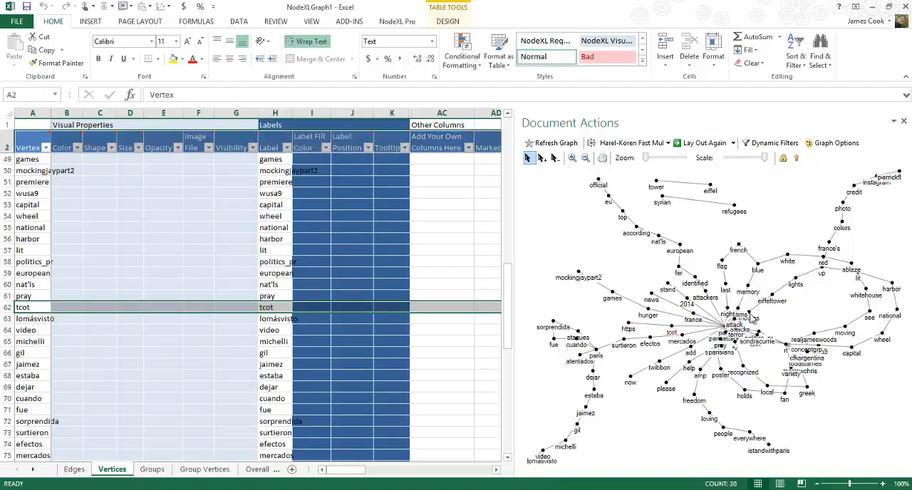
pyautogui.click(728, 308)
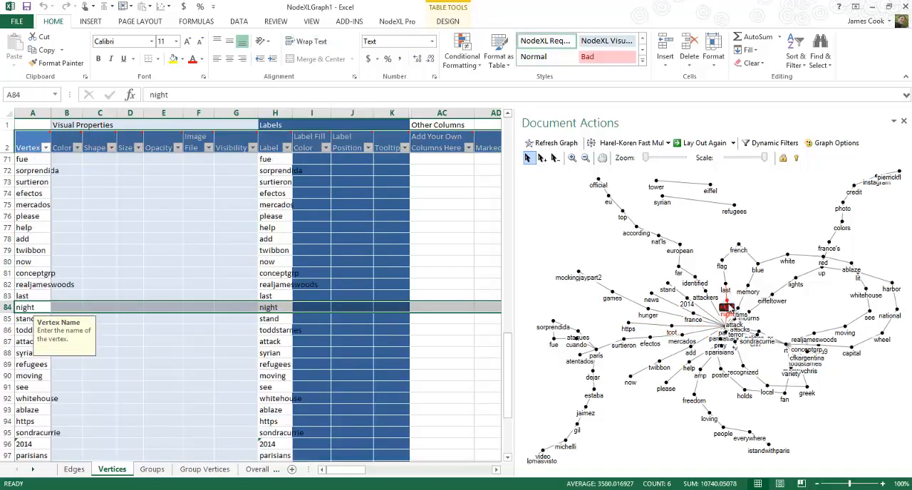
pyautogui.click(741, 314)
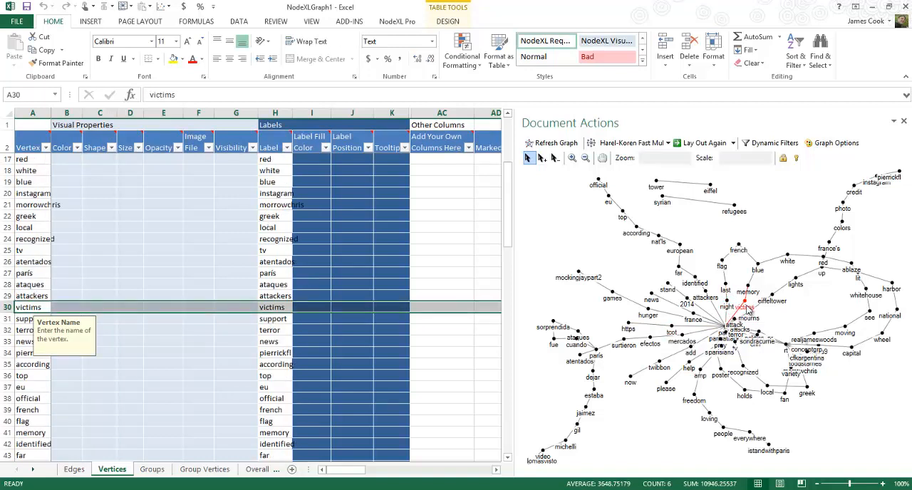
# Move the vertices mourns, eiffeltower, attack and attacks out of the central cluster, placing attack on the opposite side of paris from the others
pyautogui.click(748, 317)
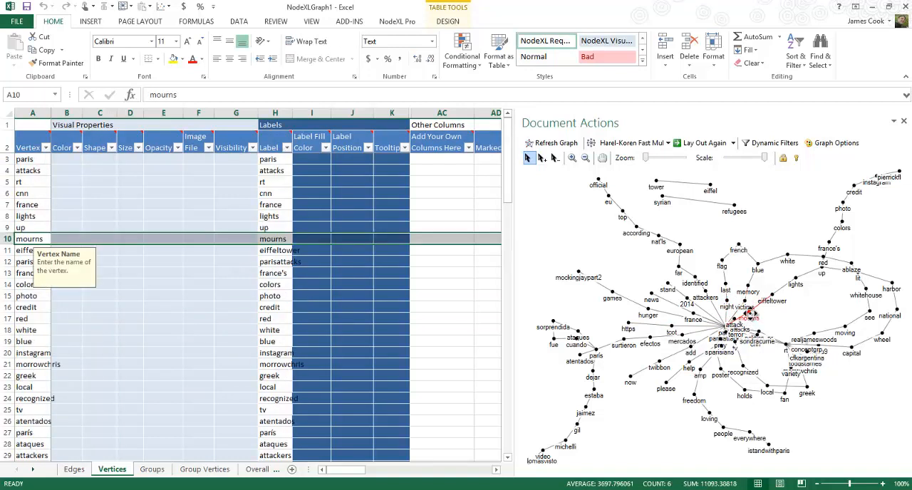
pyautogui.click(774, 299)
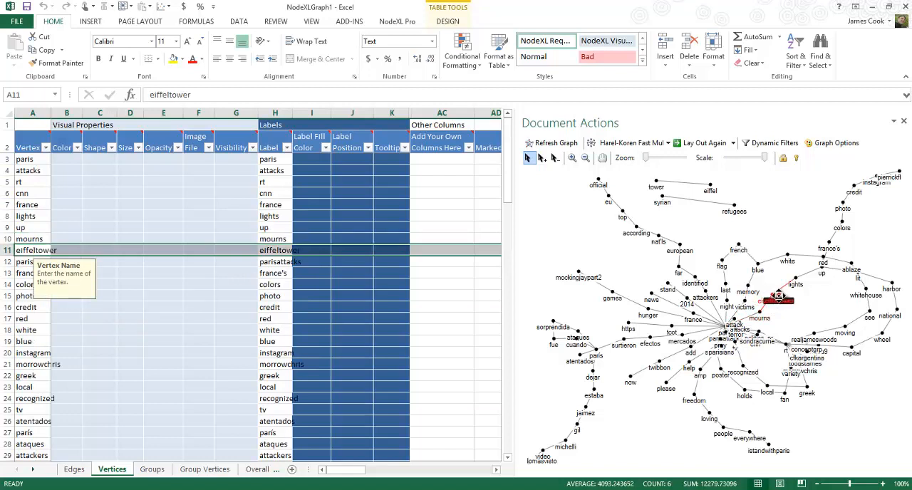
pyautogui.click(735, 325)
pyautogui.click(726, 324)
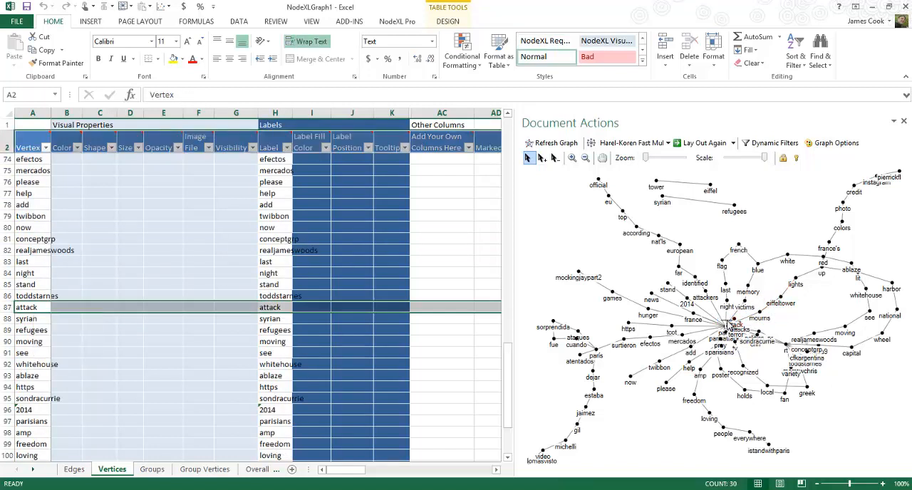
pyautogui.moveTo(737, 324); pyautogui.dragTo(603, 317)
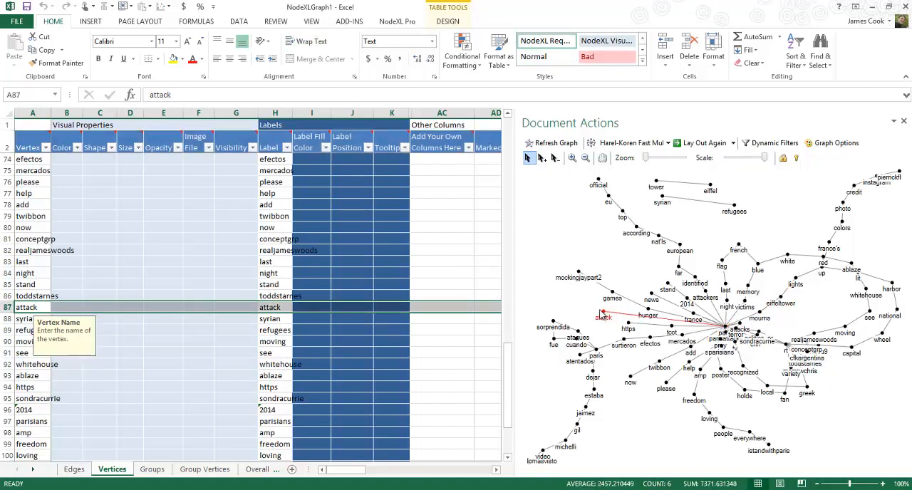
pyautogui.click(590, 310)
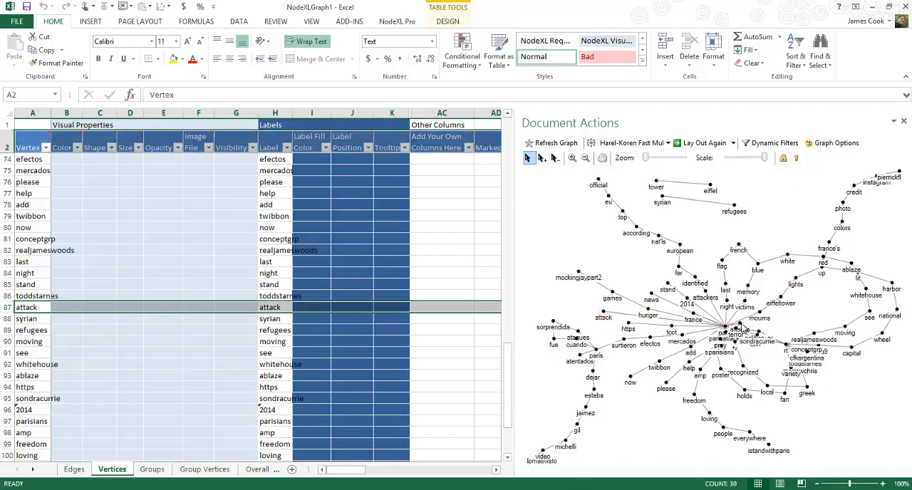
pyautogui.moveTo(740, 324); pyautogui.dragTo(761, 325)
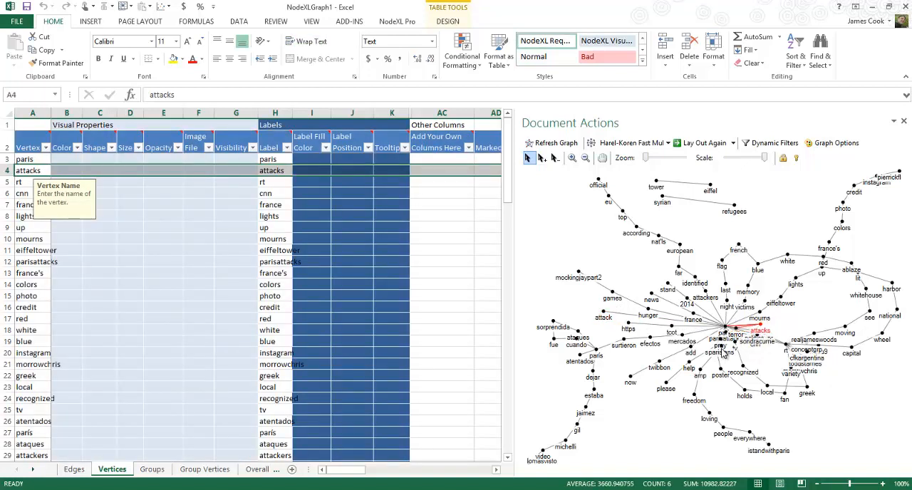
# Spread out the vertices tv, sondracurrie, politics_pr and terror between paris and rt so that their labels separate
pyautogui.click(741, 354)
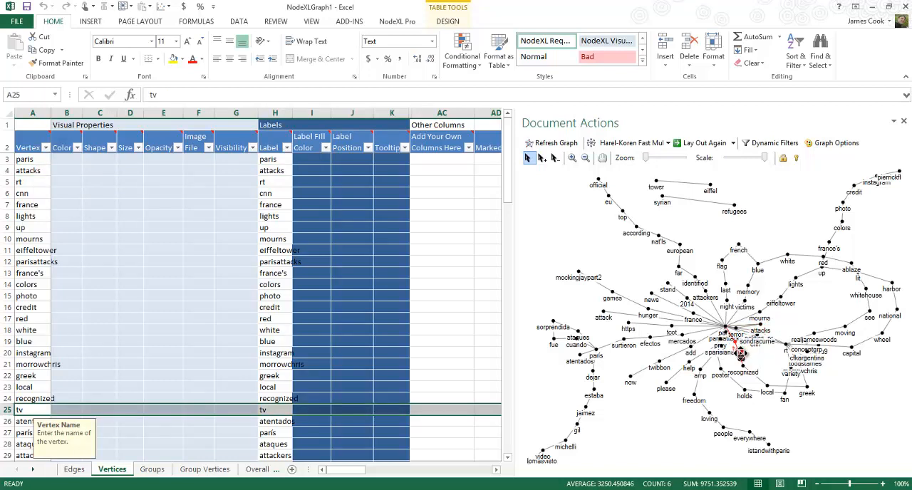
pyautogui.click(759, 343)
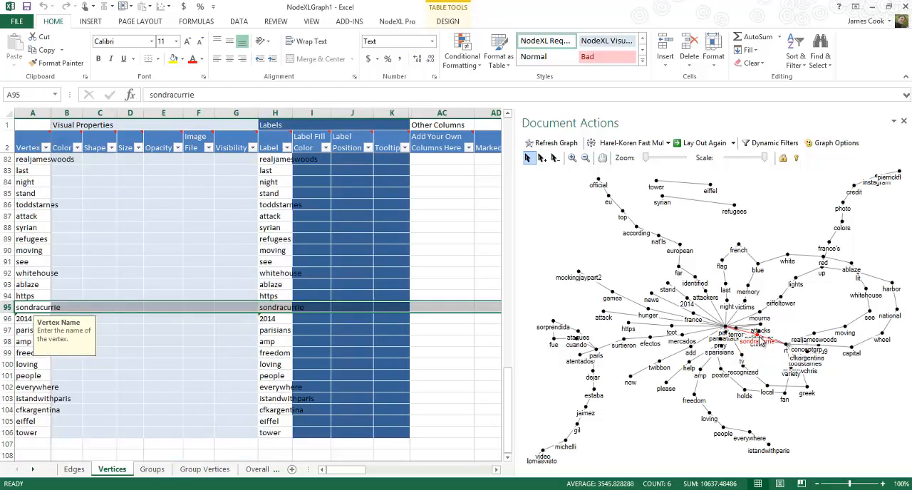
pyautogui.moveTo(760, 342); pyautogui.dragTo(793, 314)
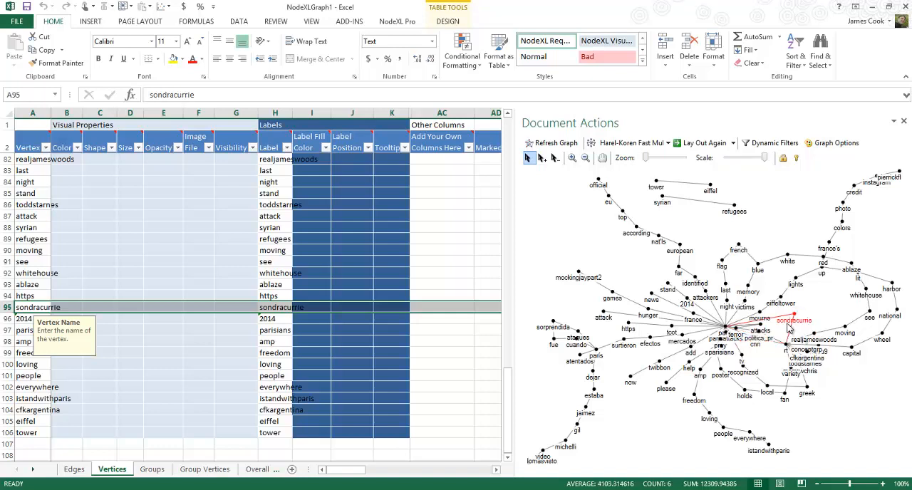
pyautogui.click(760, 339)
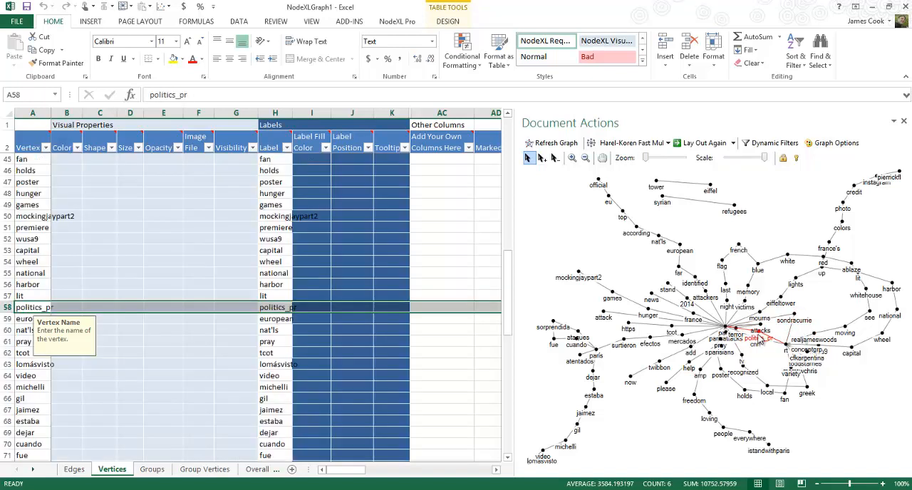
pyautogui.moveTo(760, 338); pyautogui.dragTo(763, 358)
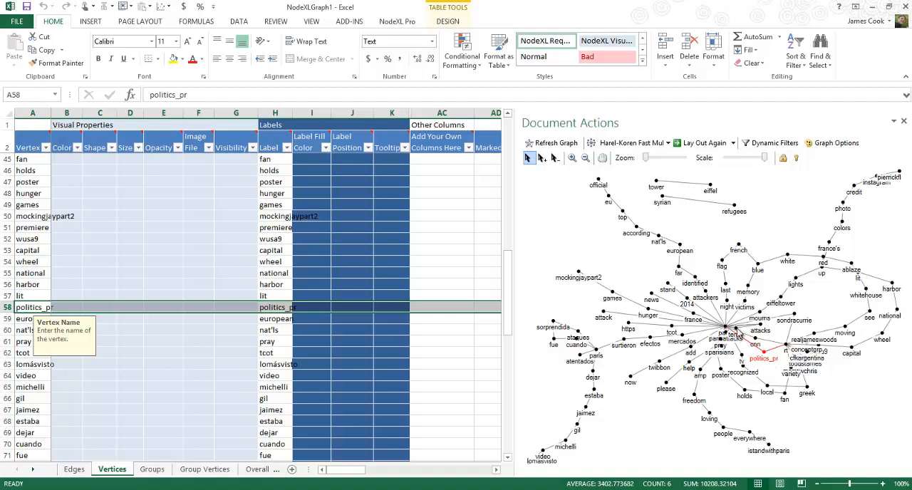
pyautogui.moveTo(734, 333); pyautogui.dragTo(780, 333)
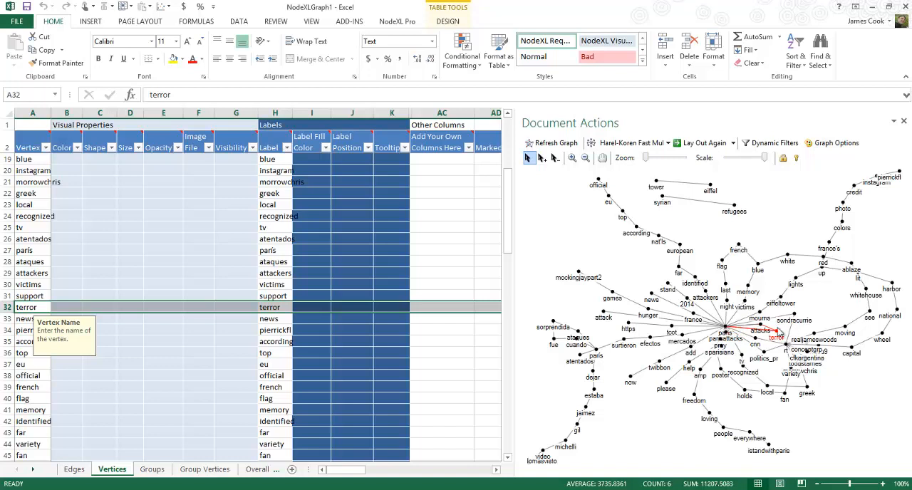
pyautogui.click(837, 306)
# Spread cfkargentina, toddstarnes, fan, variety and the user handle linked to greek across the space below rt, placing variety beside fan
pyautogui.click(828, 362)
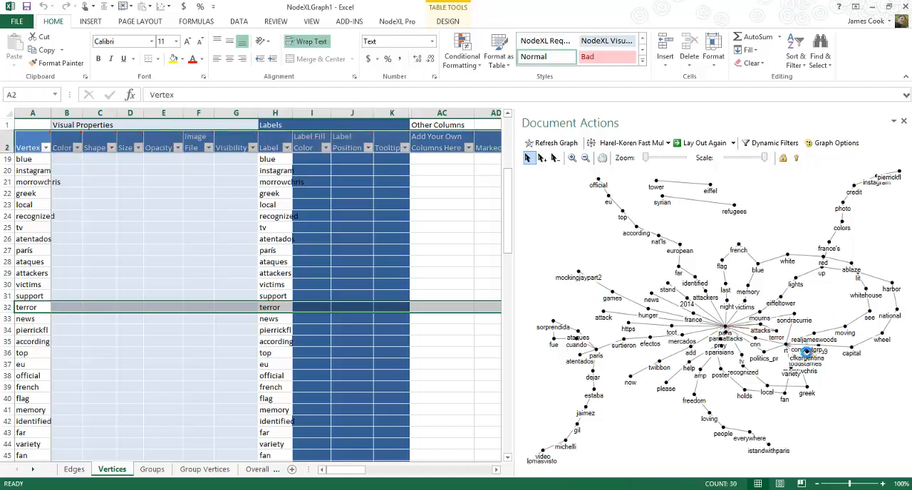
pyautogui.moveTo(826, 364); pyautogui.dragTo(834, 364)
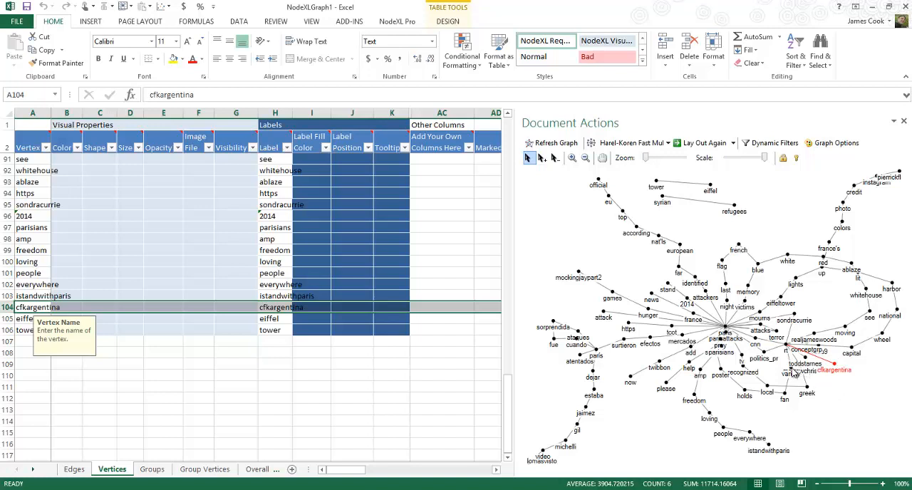
pyautogui.click(792, 372)
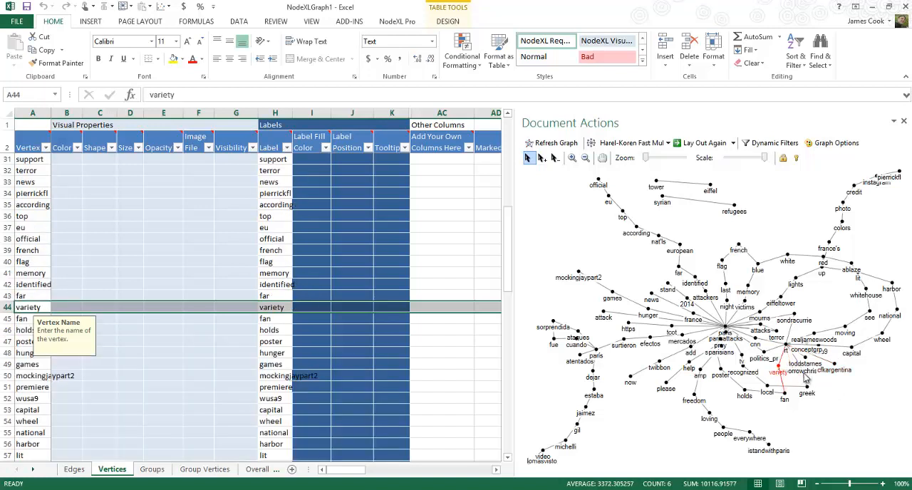
pyautogui.click(808, 391)
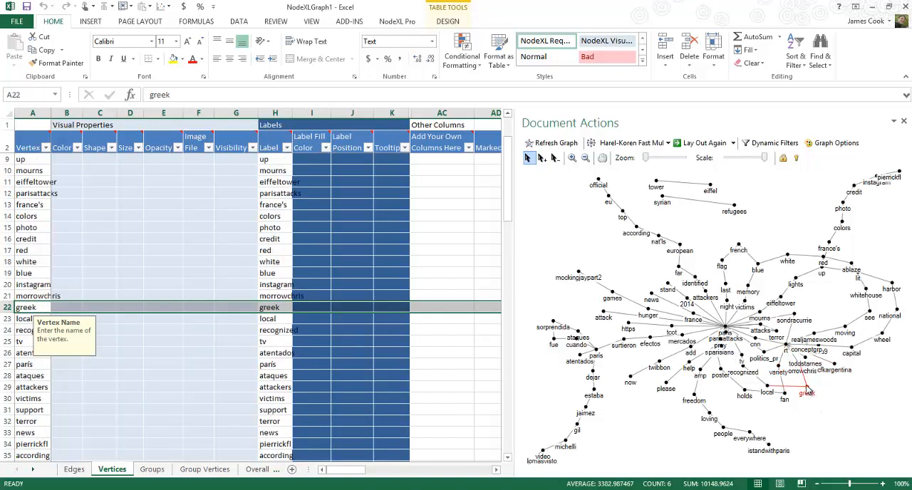
pyautogui.click(809, 363)
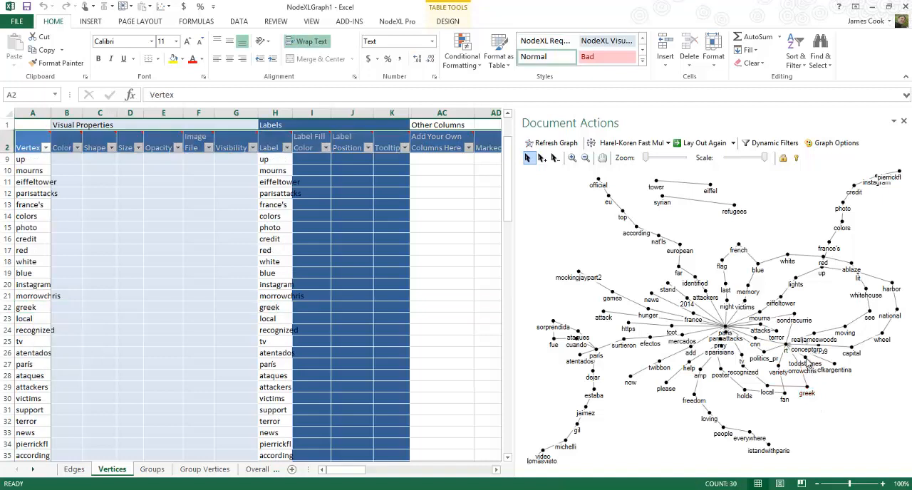
pyautogui.click(809, 363)
pyautogui.moveTo(807, 363); pyautogui.dragTo(831, 379)
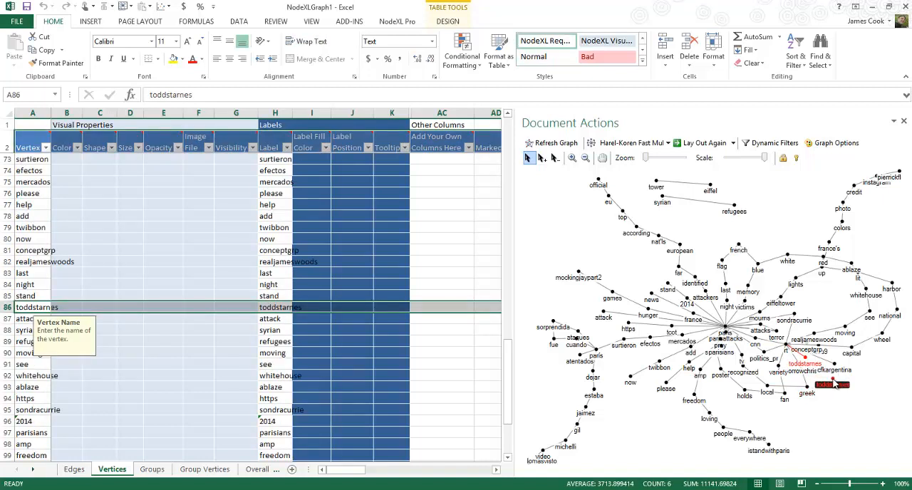
pyautogui.click(795, 371)
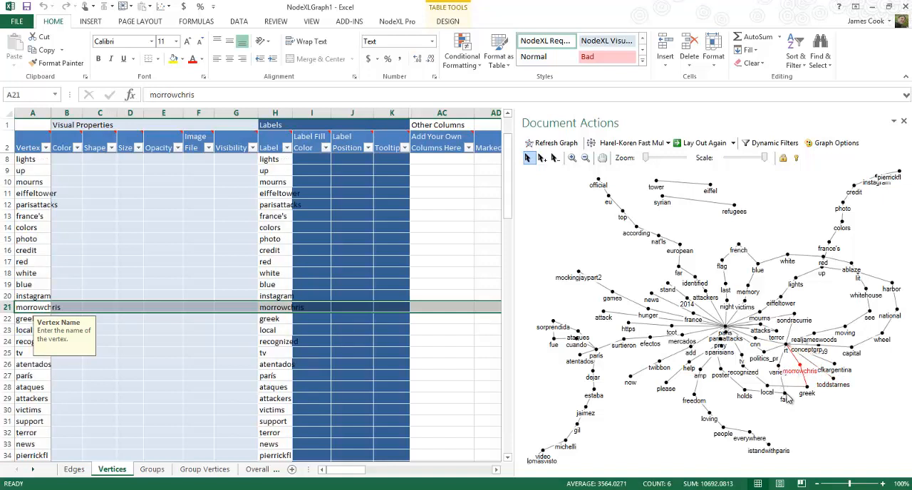
pyautogui.moveTo(786, 399); pyautogui.dragTo(785, 408)
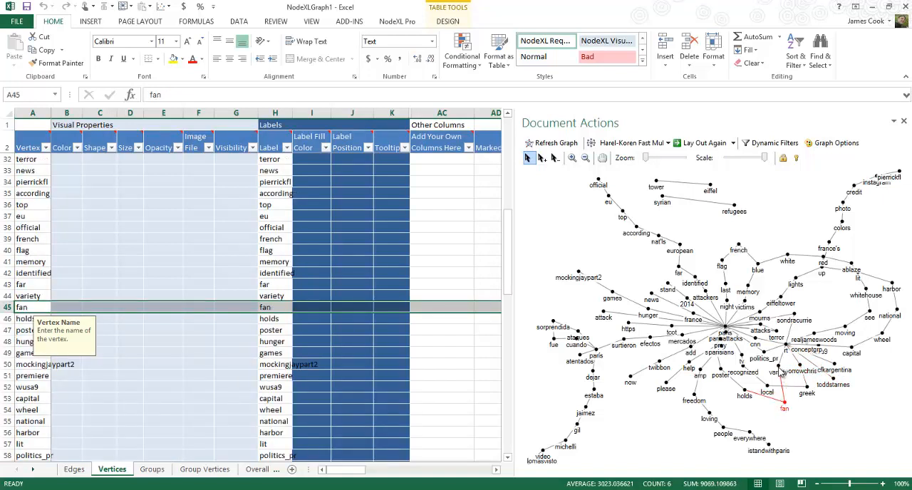
pyautogui.moveTo(781, 373); pyautogui.dragTo(809, 408)
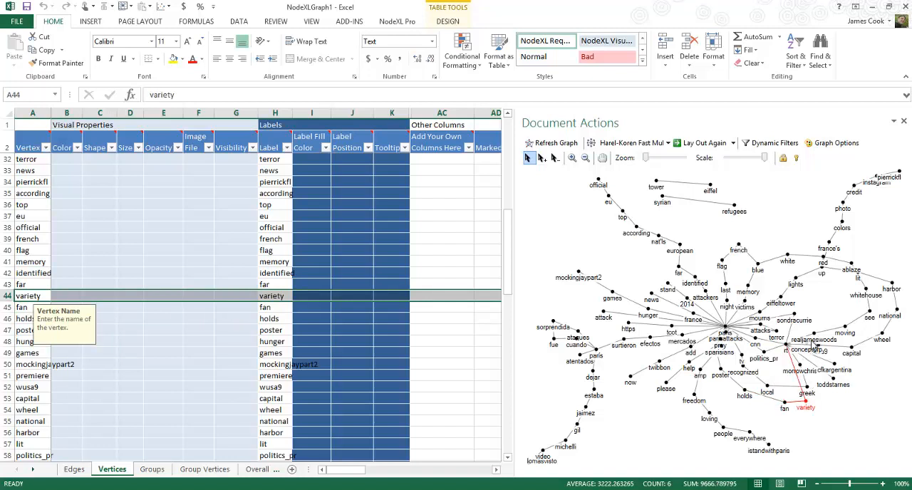
# Separate the overlapping vertices realjameswoods, conceptgrp and sondracurrie above rt so that each label is readable
pyautogui.click(807, 345)
pyautogui.click(815, 337)
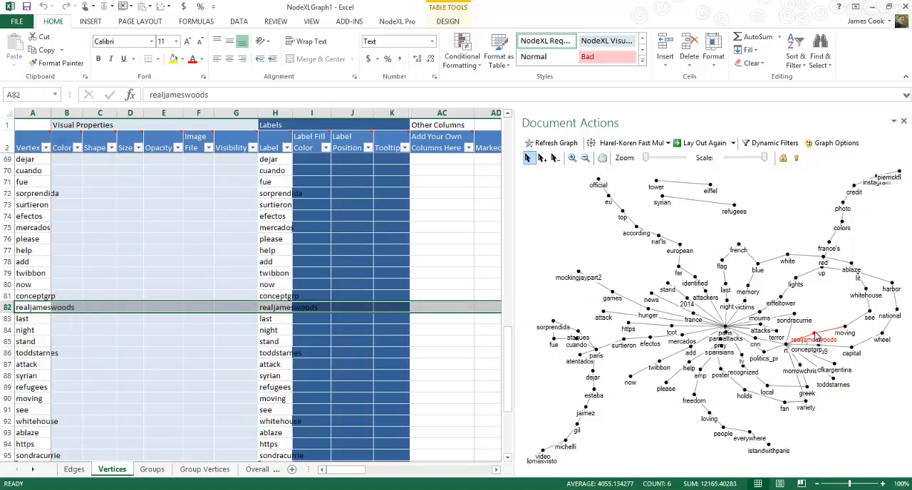
pyautogui.click(815, 333)
pyautogui.moveTo(815, 337)
pyautogui.mouseDown()
pyautogui.moveTo(829, 324)
pyautogui.moveTo(817, 323)
pyautogui.moveTo(823, 332)
pyautogui.moveTo(807, 345)
pyautogui.mouseUp()
pyautogui.click(807, 345)
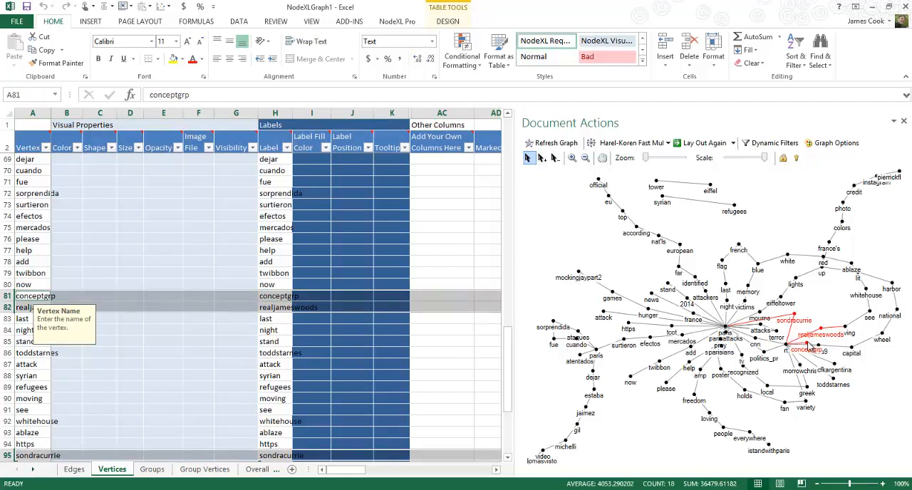
pyautogui.click(811, 331)
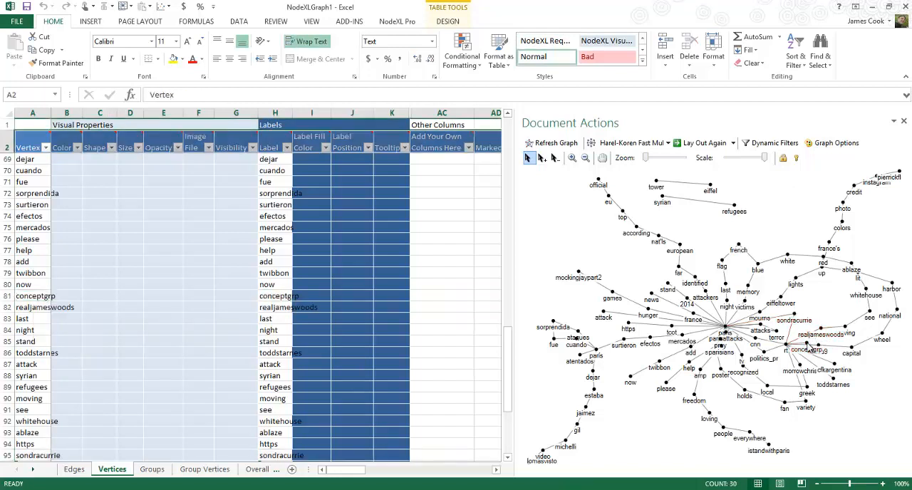
pyautogui.moveTo(809, 346); pyautogui.dragTo(826, 321)
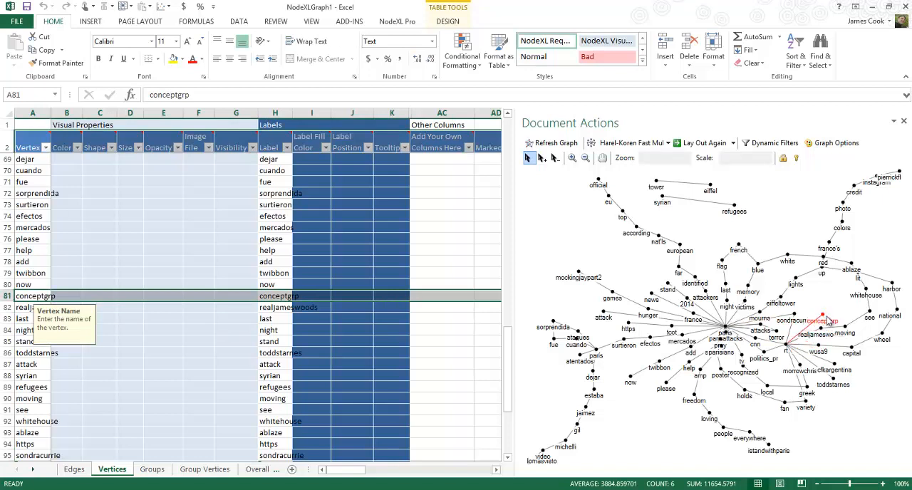
pyautogui.click(823, 304)
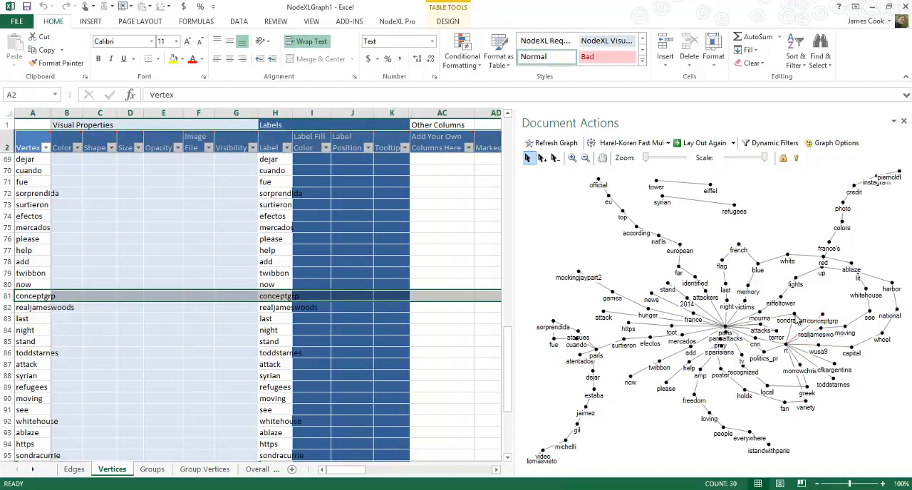
pyautogui.click(793, 318)
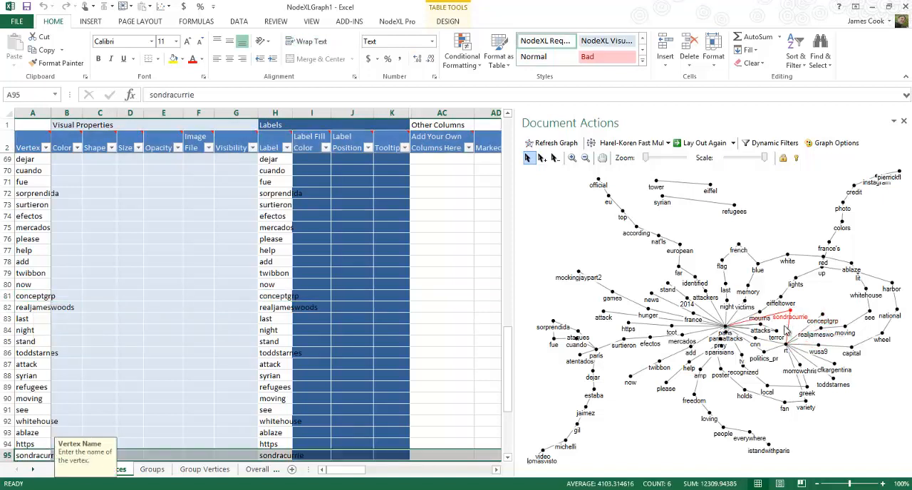
# Move the vertex parisattacks away from paris into the gap between efectos and twibbon
pyautogui.click(721, 342)
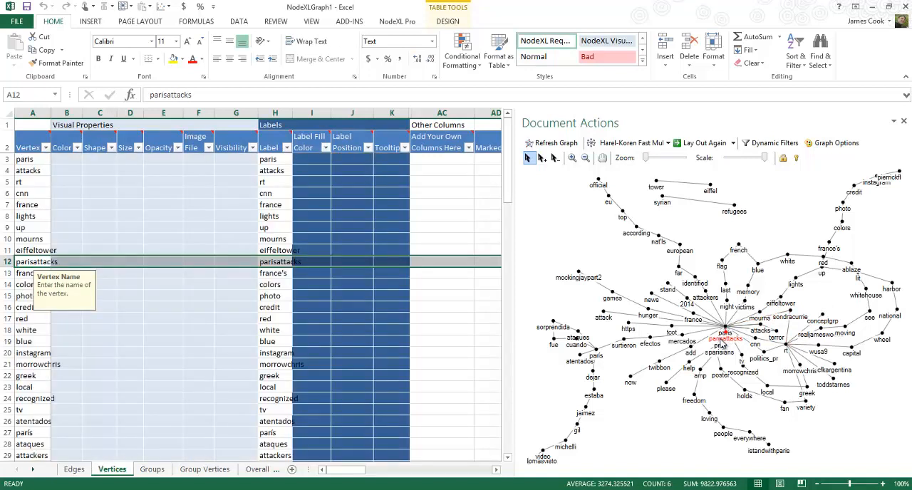
pyautogui.moveTo(727, 336); pyautogui.dragTo(669, 355)
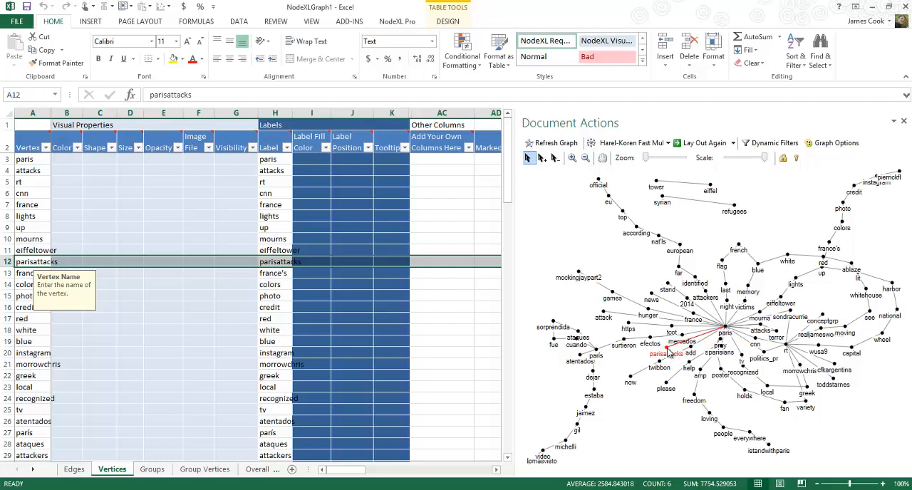
pyautogui.click(724, 349)
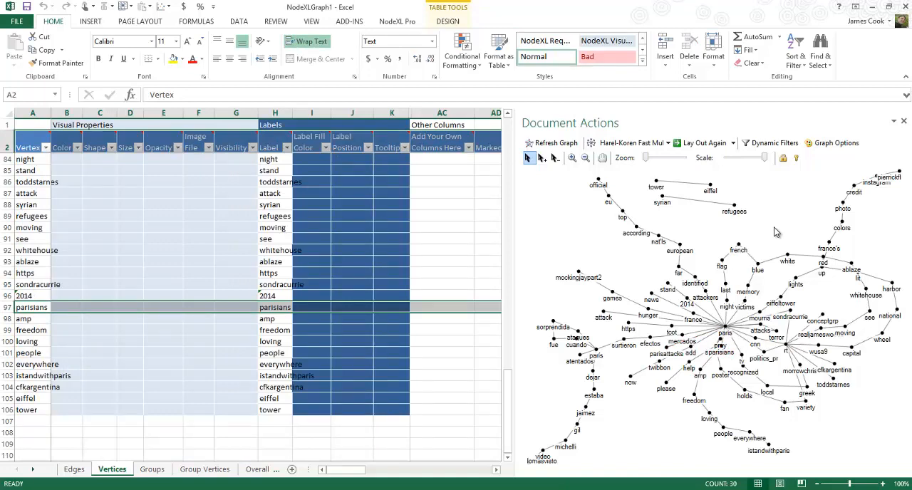
# Lock all vertices of the graph in their current positions and clear the selection
pyautogui.hotkey('ctrl', 'a')
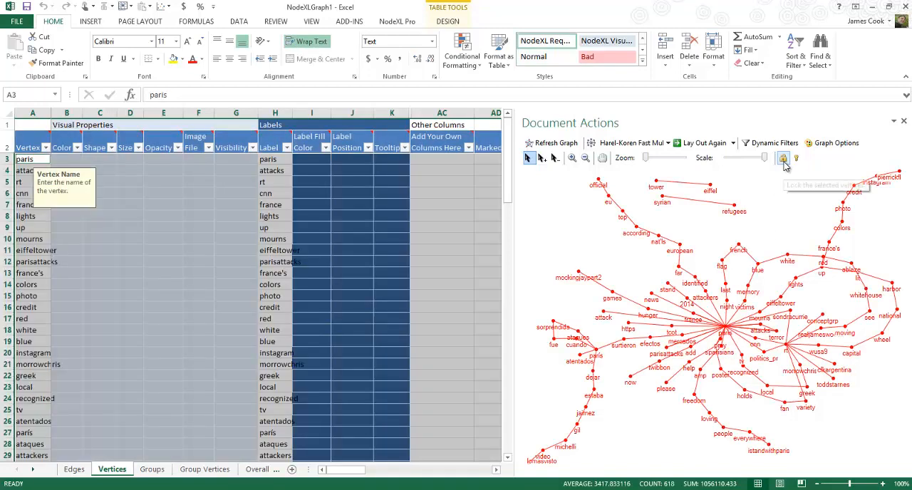
pyautogui.click(768, 206)
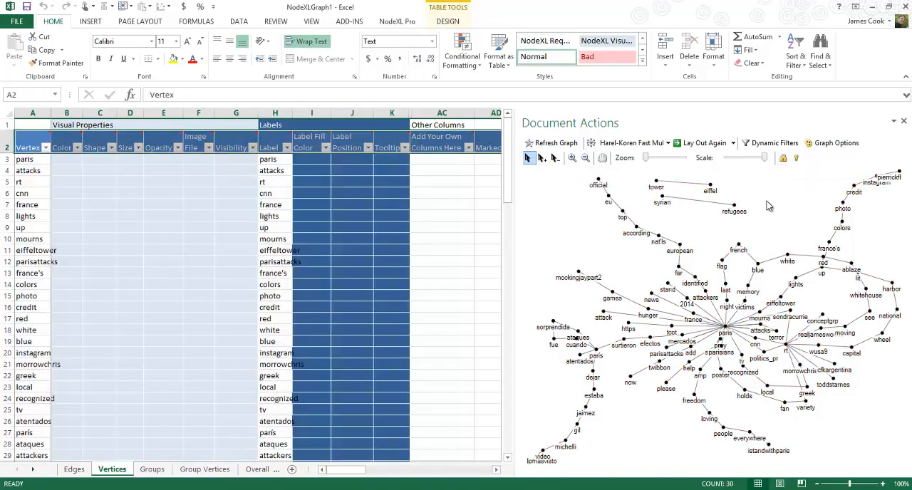
# Calculate only the undirected vertex degree metric for the graph, leaving the overall graph metrics out
pyautogui.click(228, 260)
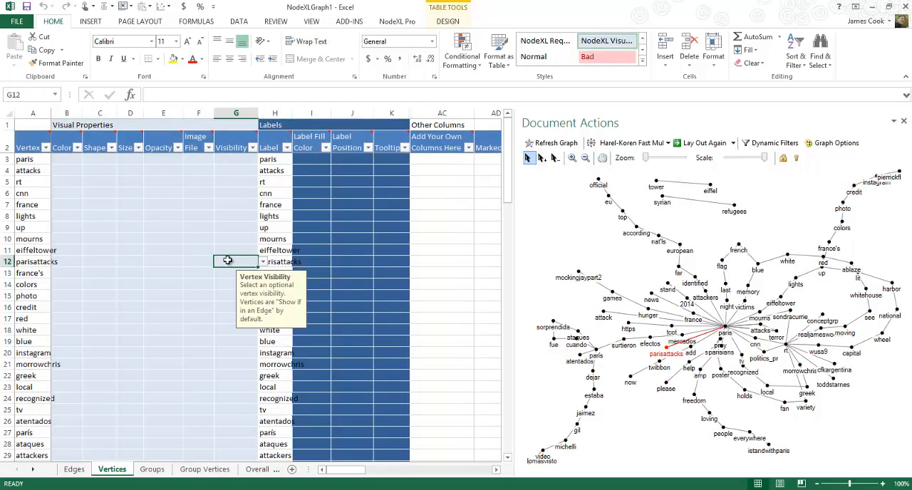
pyautogui.click(67, 469)
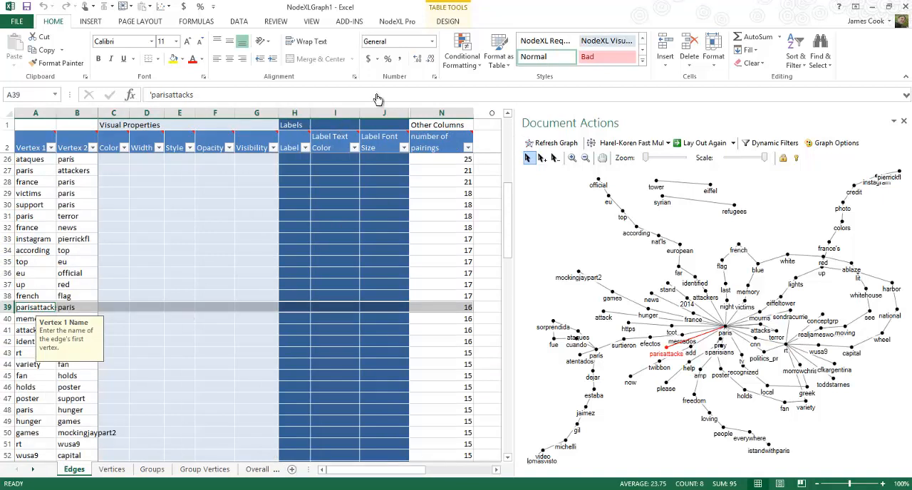
pyautogui.click(397, 21)
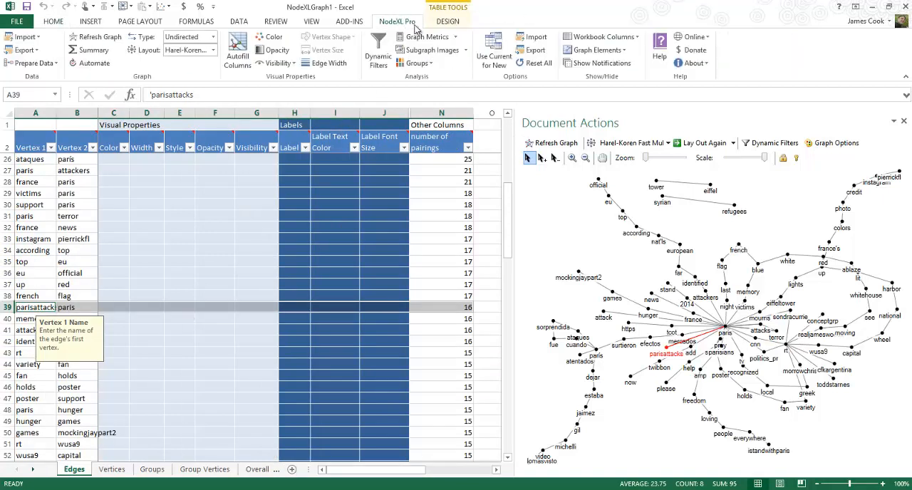
pyautogui.click(427, 36)
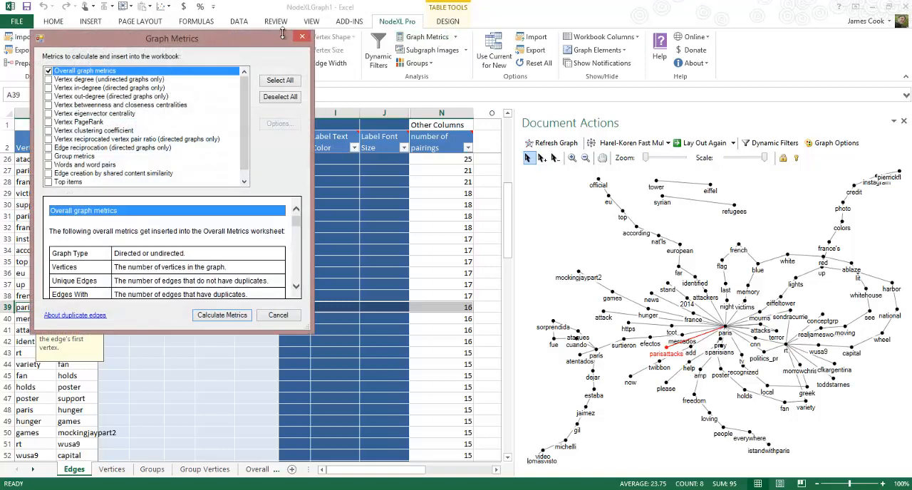
pyautogui.click(49, 79)
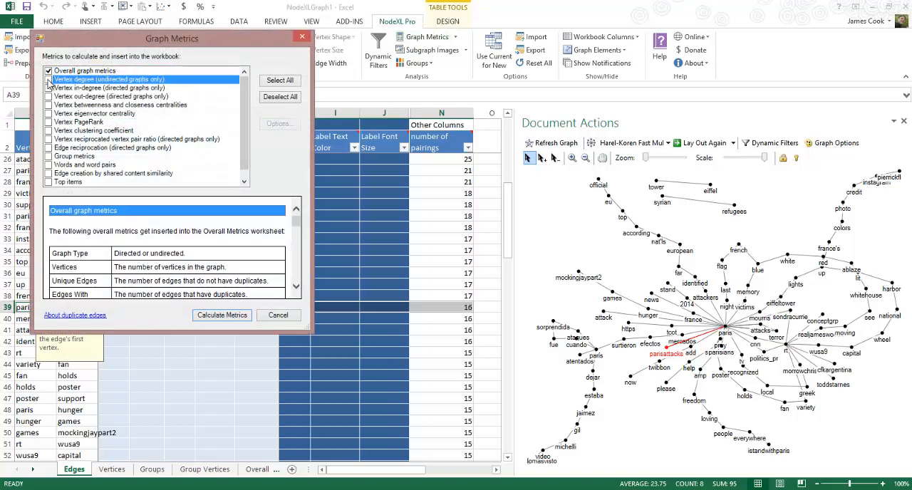
pyautogui.click(48, 70)
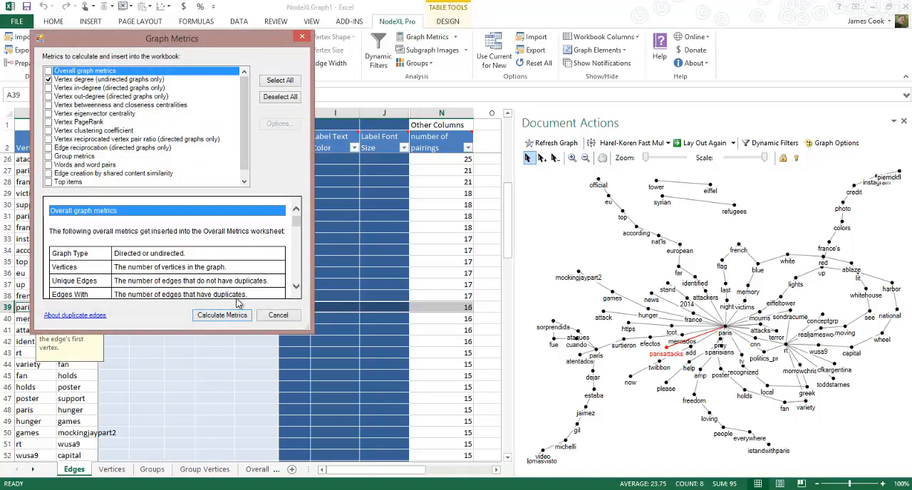
pyautogui.click(222, 314)
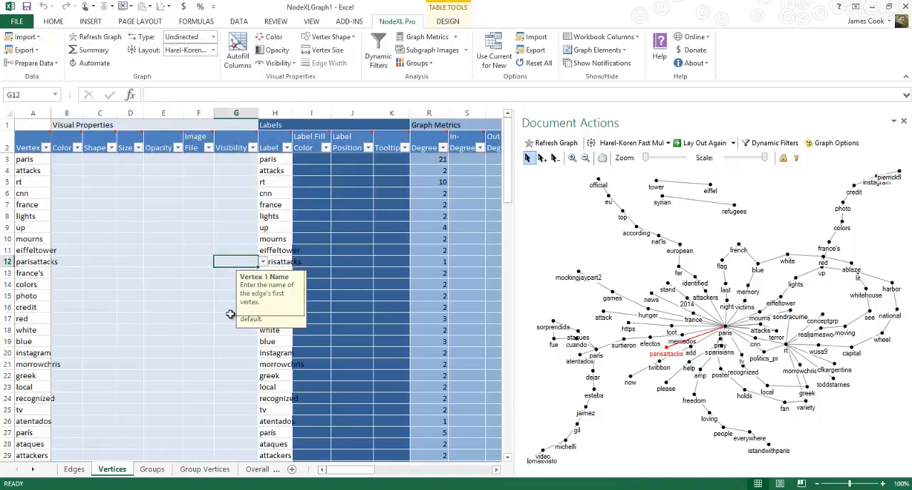
# Sort the vertices by Degree from largest to smallest and select the degree value of the vertex up
pyautogui.click(443, 148)
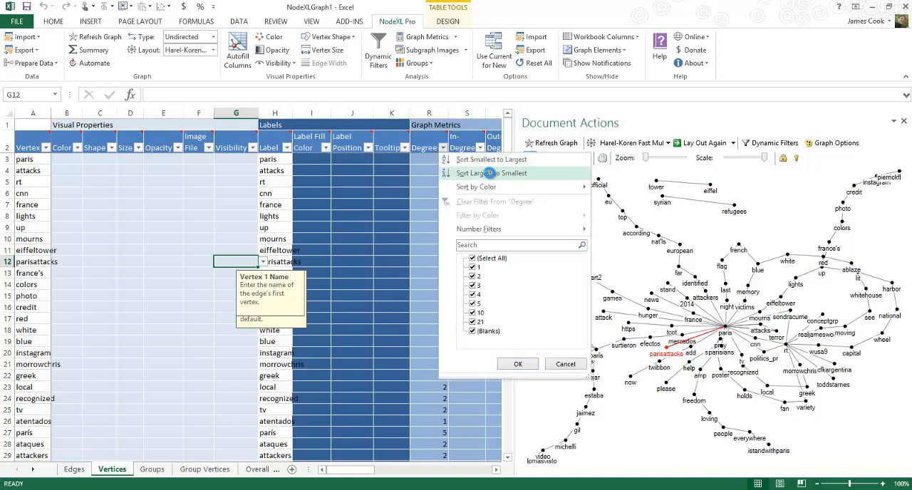
pyautogui.click(489, 173)
pyautogui.click(414, 191)
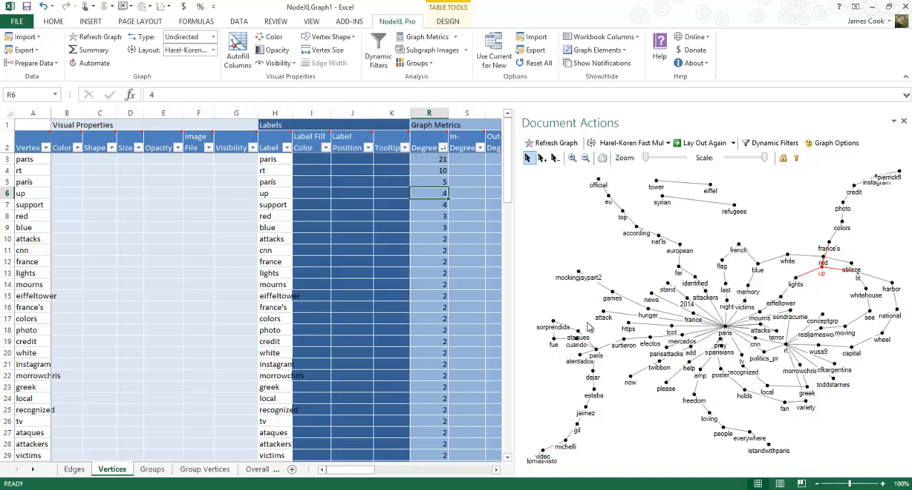
# Move the vertex cuando away from ataques to just below fue and clear the selection
pyautogui.moveTo(581, 344); pyautogui.dragTo(555, 357)
pyautogui.click(567, 300)
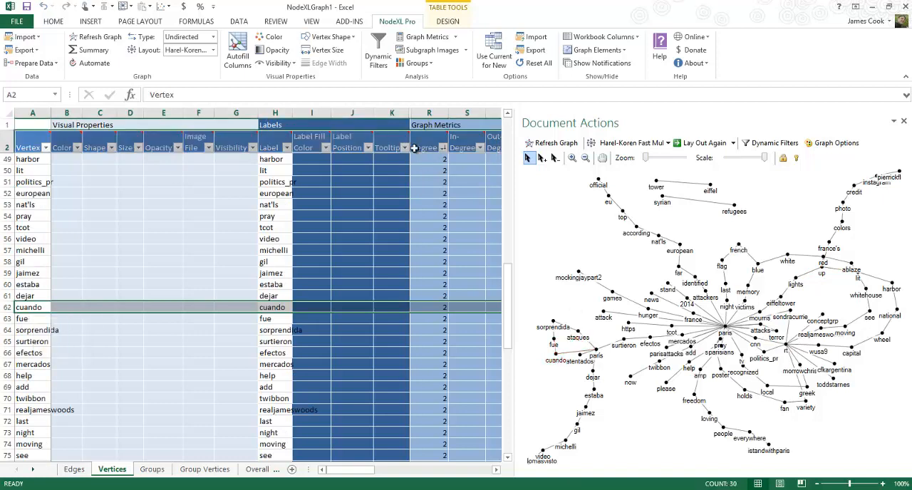
# Autofill the Vertex Size column from the Degree values so the graph's vertices scale with their degree
pyautogui.click(239, 51)
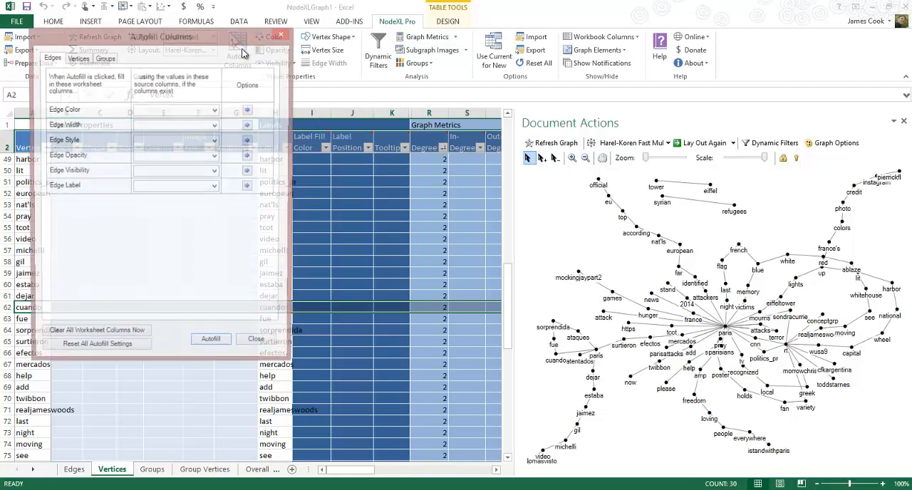
pyautogui.click(77, 58)
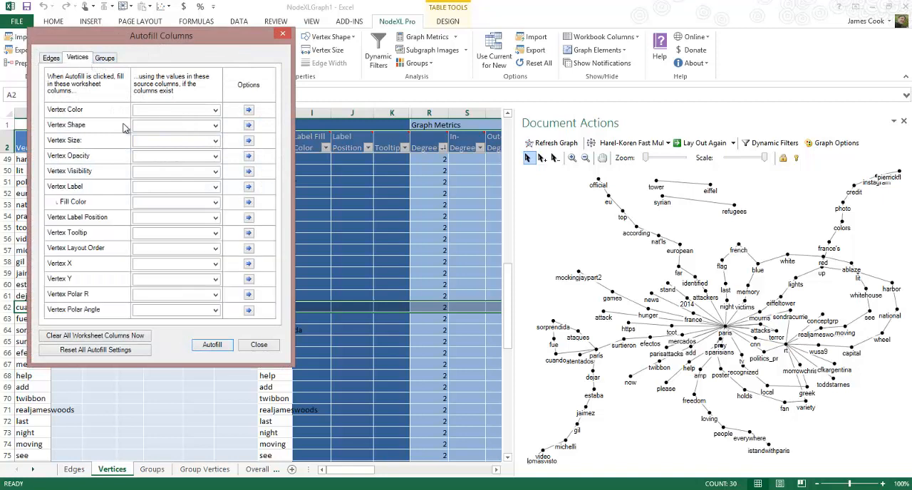
pyautogui.click(216, 141)
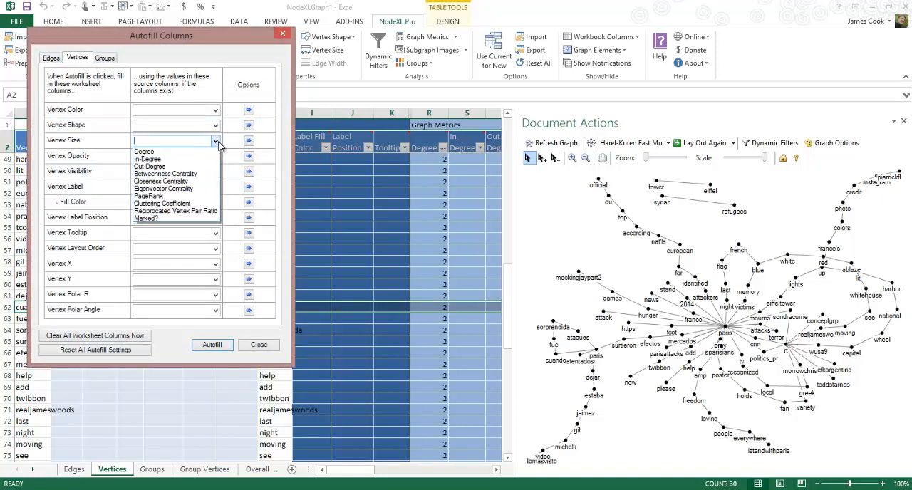
pyautogui.click(203, 151)
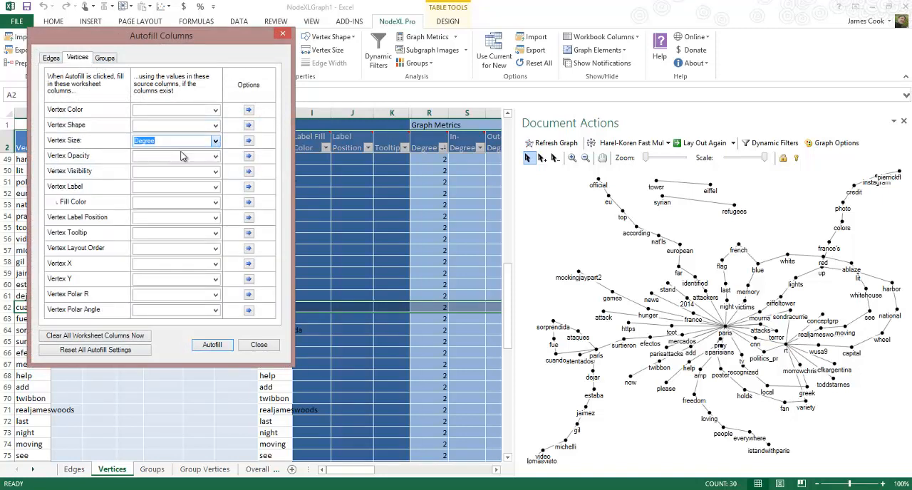
pyautogui.click(208, 344)
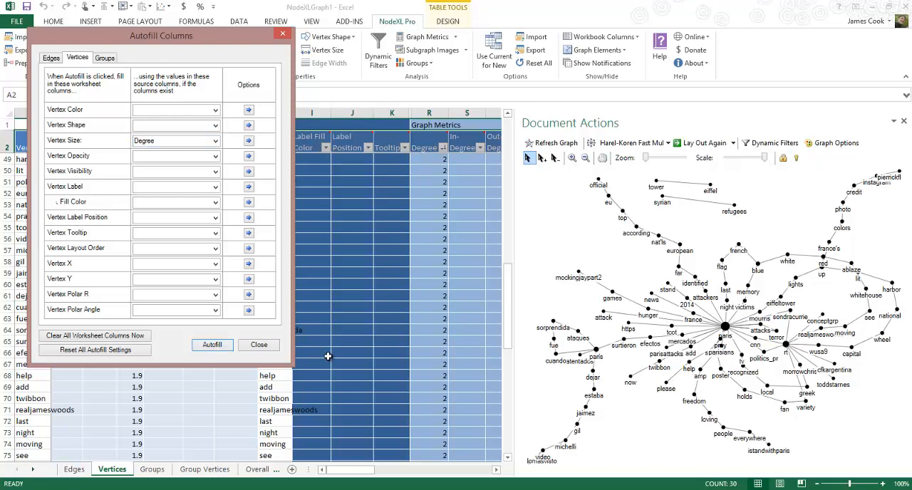
# Move the vertex atentados below cuando, clear of the enlarged parís vertex, and clear the selection
pyautogui.click(580, 357)
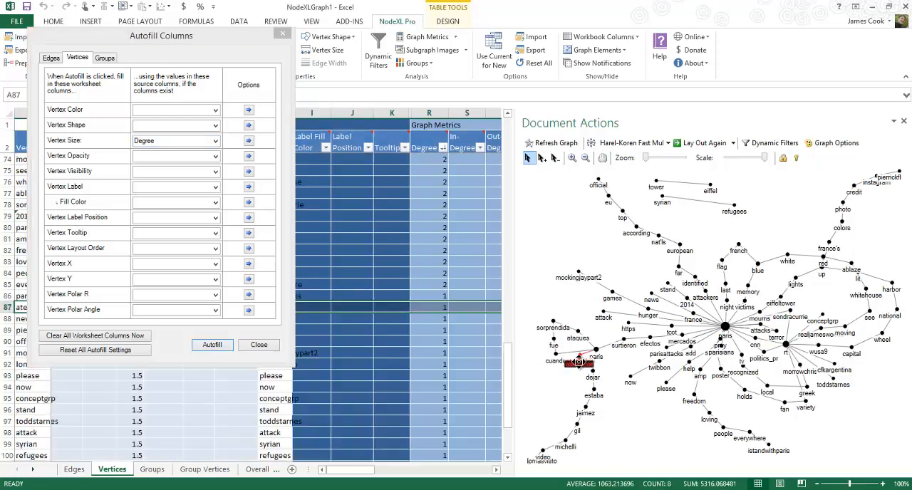
pyautogui.moveTo(572, 374); pyautogui.dragTo(572, 371)
pyautogui.click(536, 270)
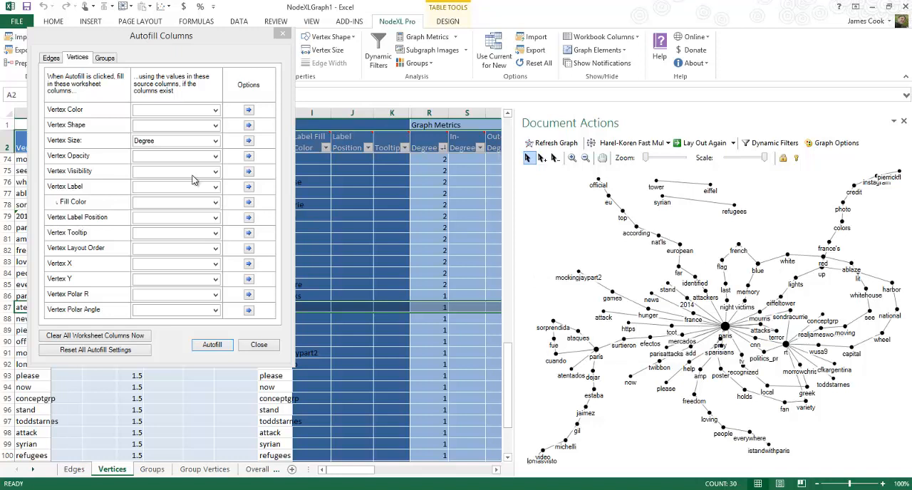
# Autofill Edge Opacity from the number of pairings column, reviewing the opacity mapped to the smallest number in the edge opacity options
pyautogui.click(52, 59)
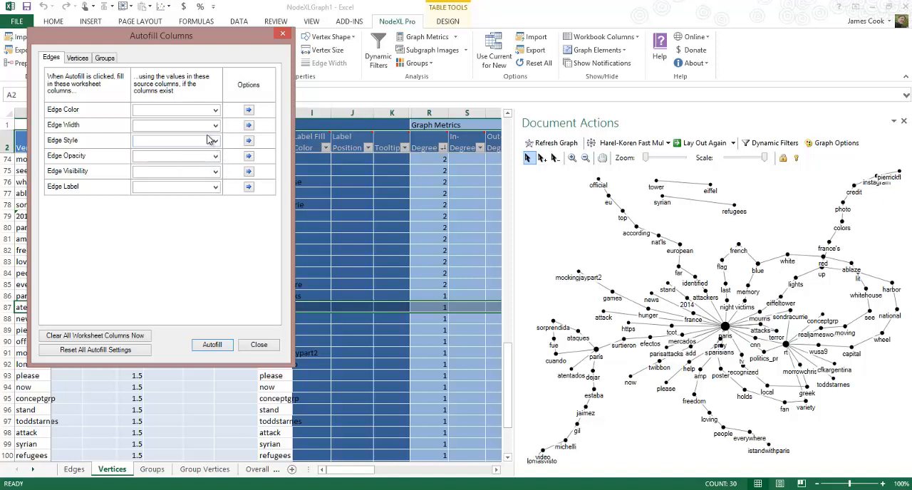
pyautogui.click(215, 158)
pyautogui.click(215, 158)
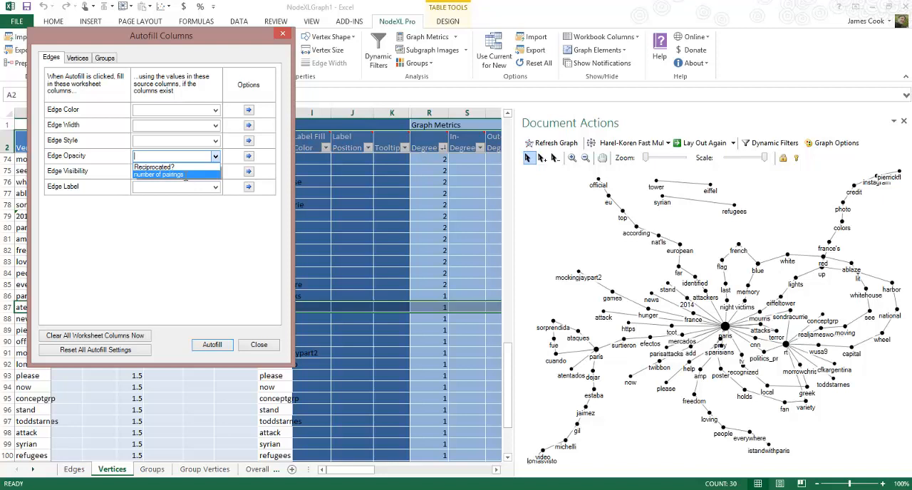
pyautogui.click(171, 174)
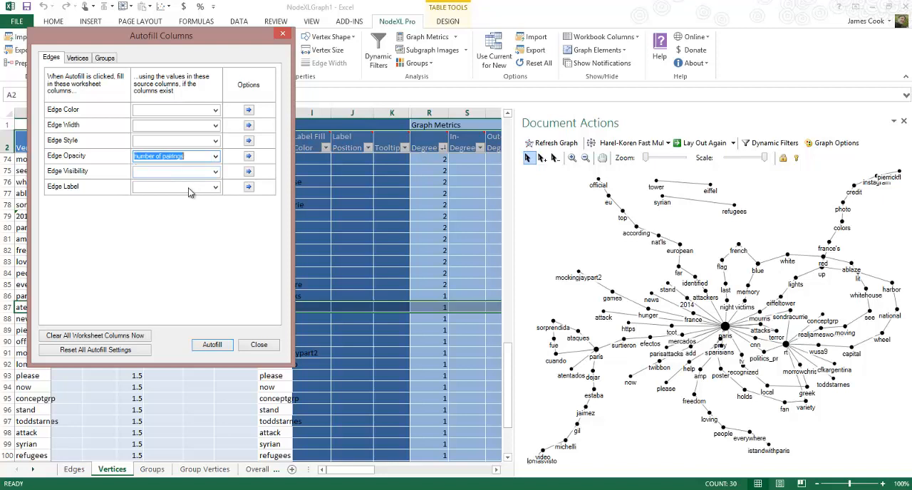
pyautogui.click(249, 156)
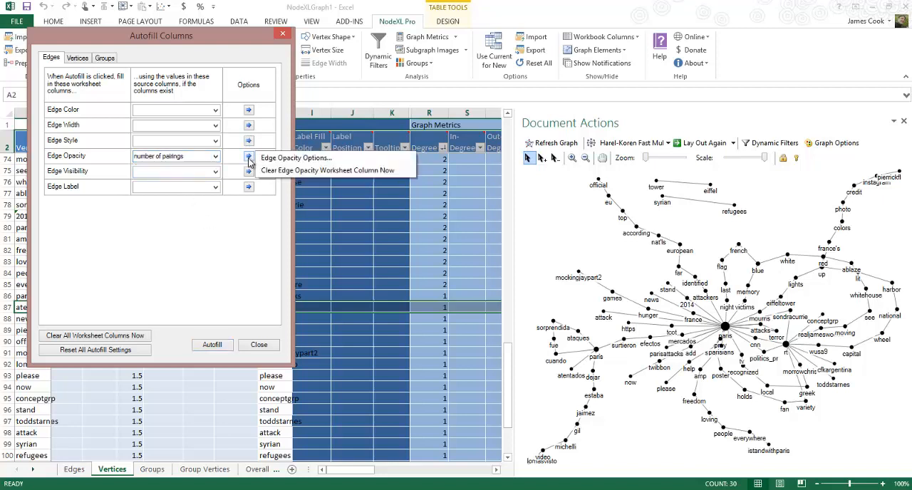
pyautogui.click(286, 158)
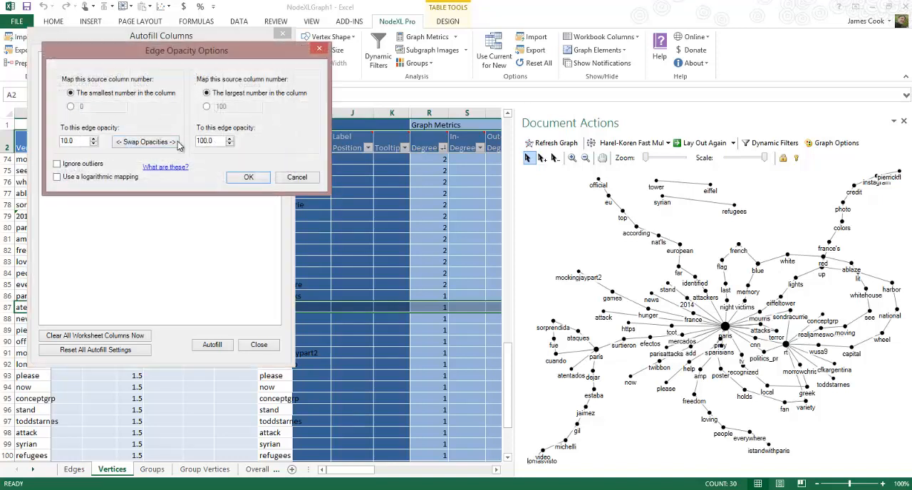
pyautogui.click(66, 140)
pyautogui.click(243, 179)
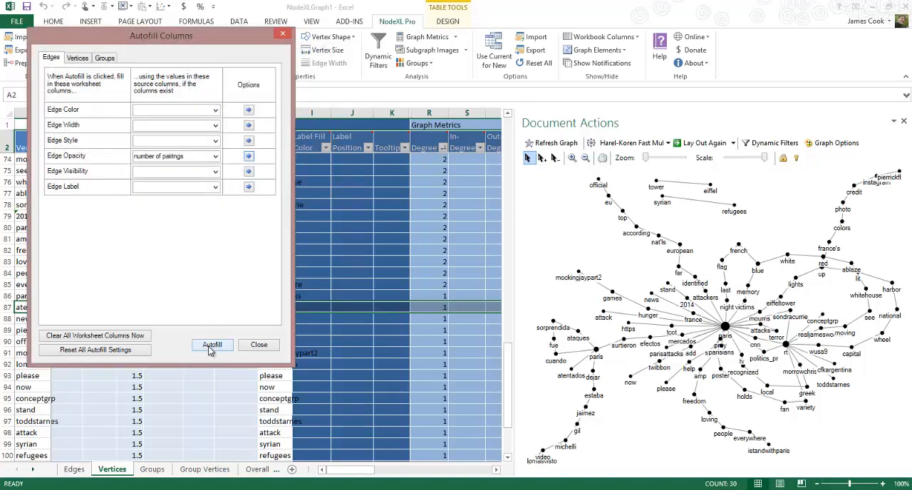
pyautogui.click(211, 345)
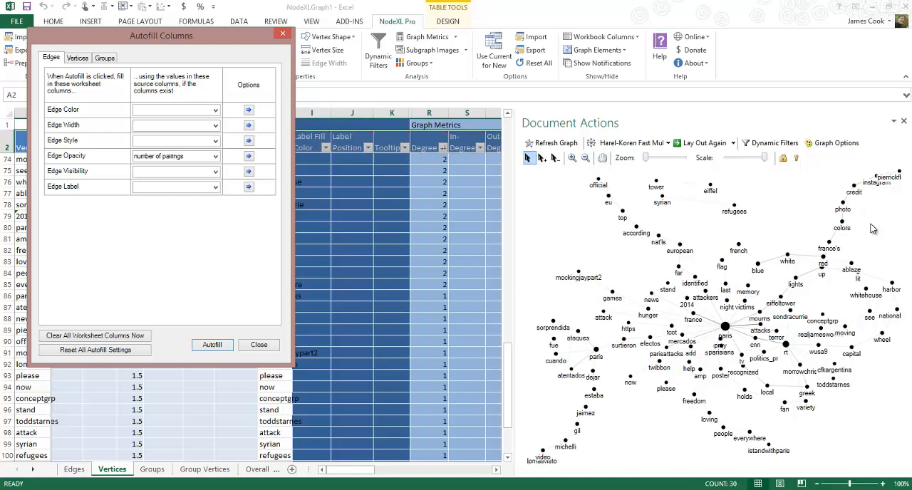
# Spread red, ablaze and whitehouse into the free space above white, up and lit, and check the edges by highlighting the whole graph
pyautogui.click(827, 262)
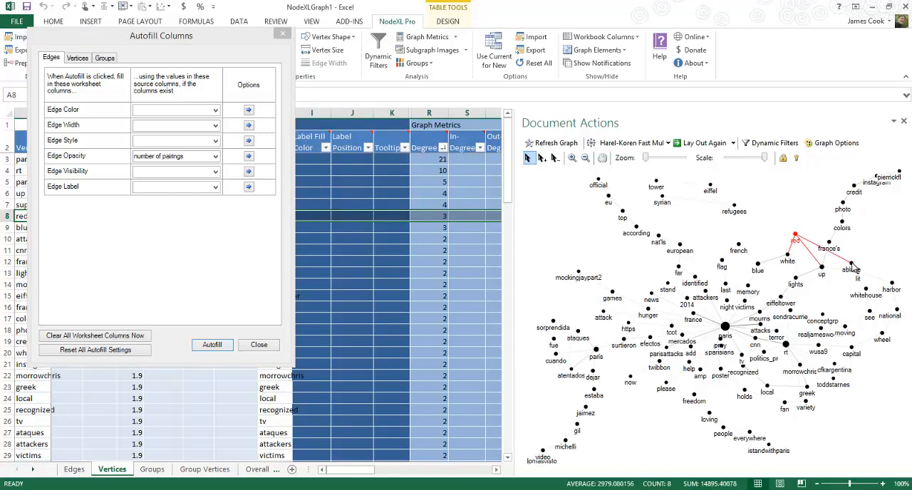
pyautogui.moveTo(827, 227); pyautogui.dragTo(809, 206)
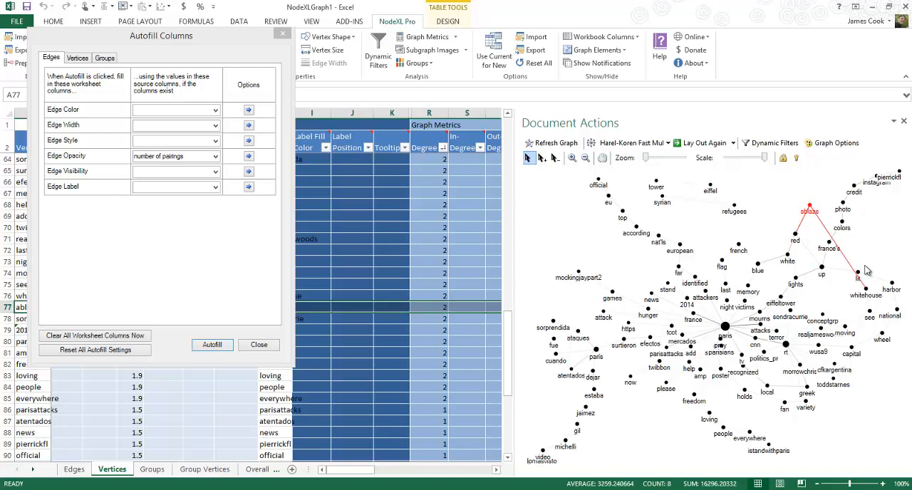
pyautogui.moveTo(867, 292); pyautogui.dragTo(876, 246)
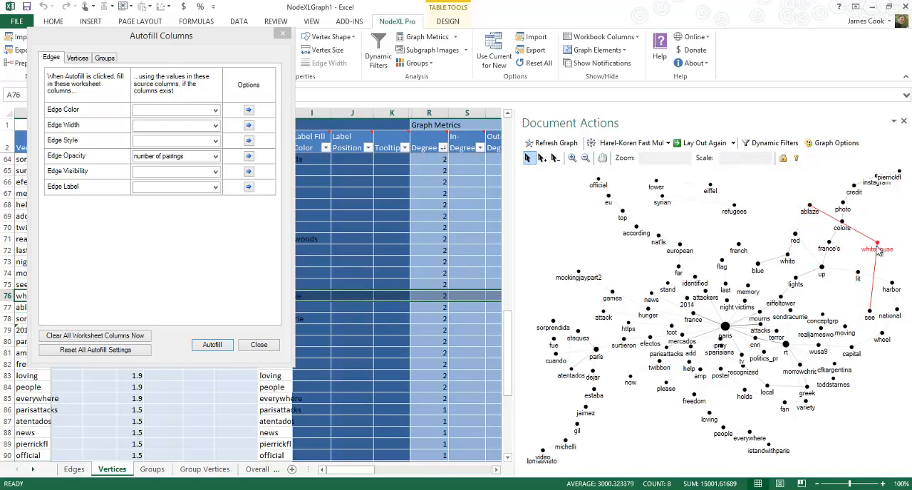
pyautogui.hotkey('ctrl', 'a')
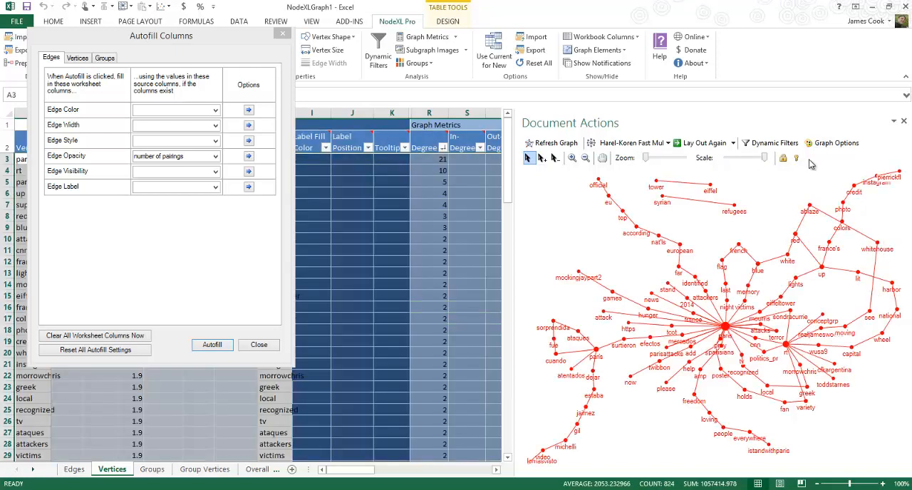
pyautogui.click(776, 189)
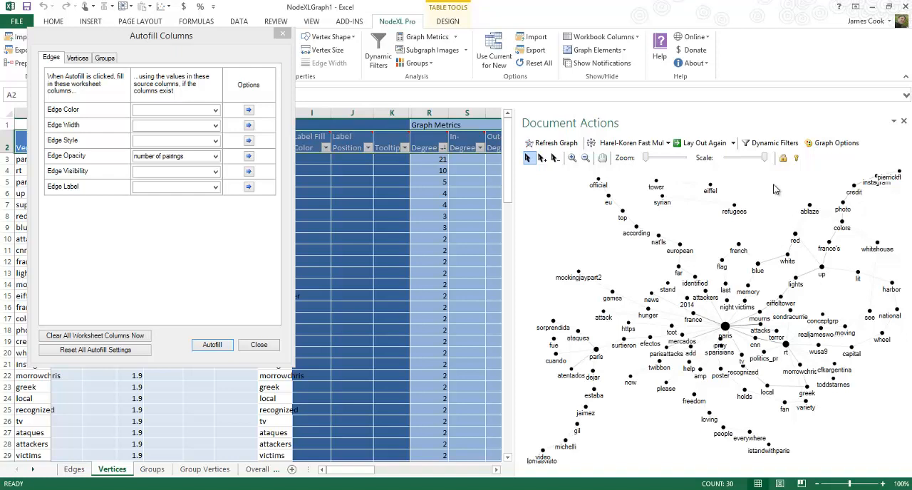
# Move the vertex video up from lomásvisto so both labels are readable, and close the autofill settings
pyautogui.click(543, 440)
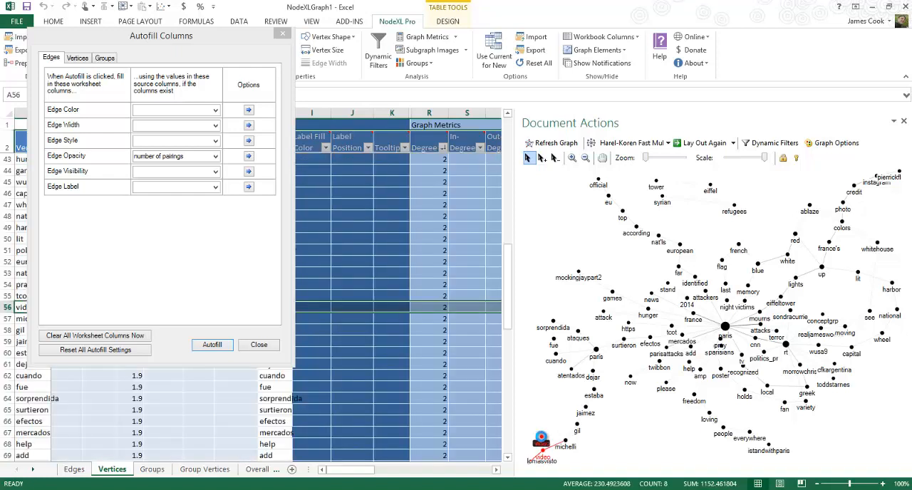
pyautogui.click(600, 442)
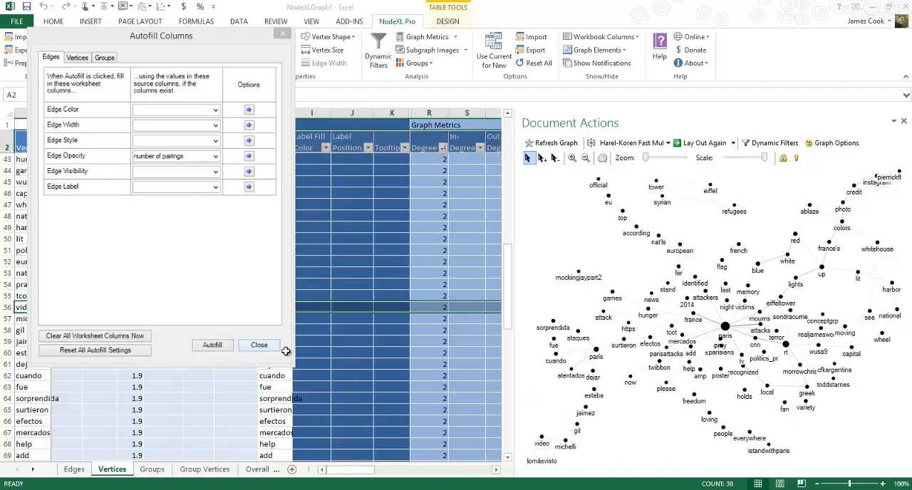
pyautogui.click(259, 344)
# Highlight all vertices and edges of the graph to review the layout, and clear the selection
pyautogui.click(226, 363)
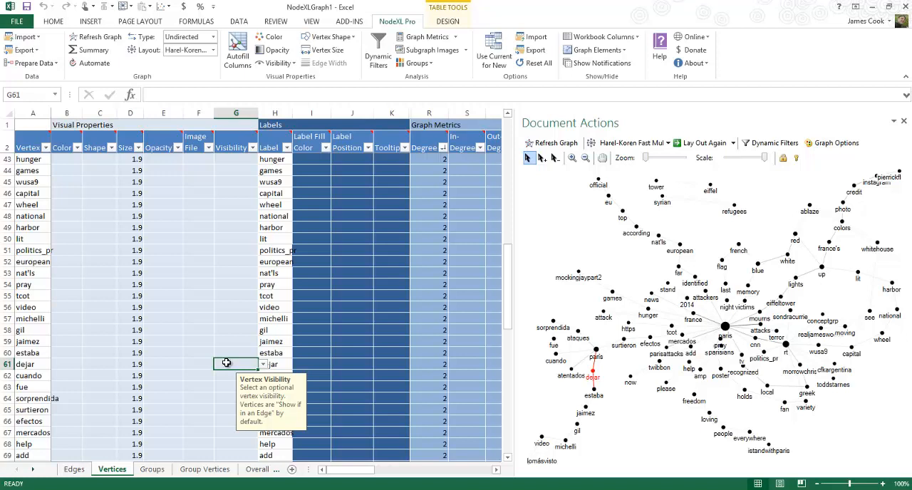
pyautogui.click(567, 229)
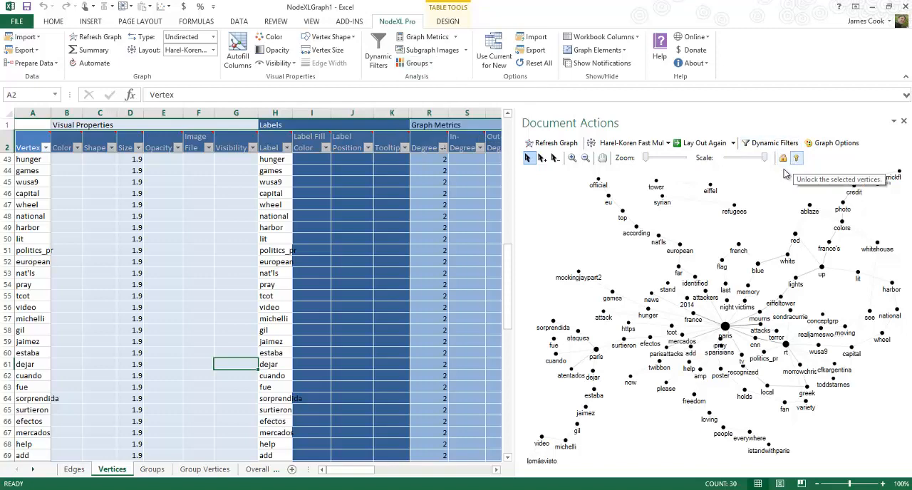
pyautogui.hotkey('ctrl', 'a')
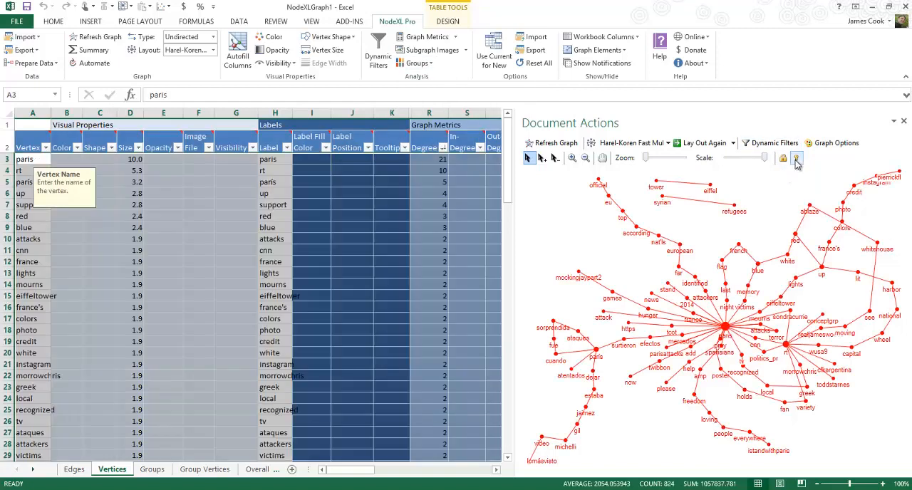
pyautogui.click(568, 206)
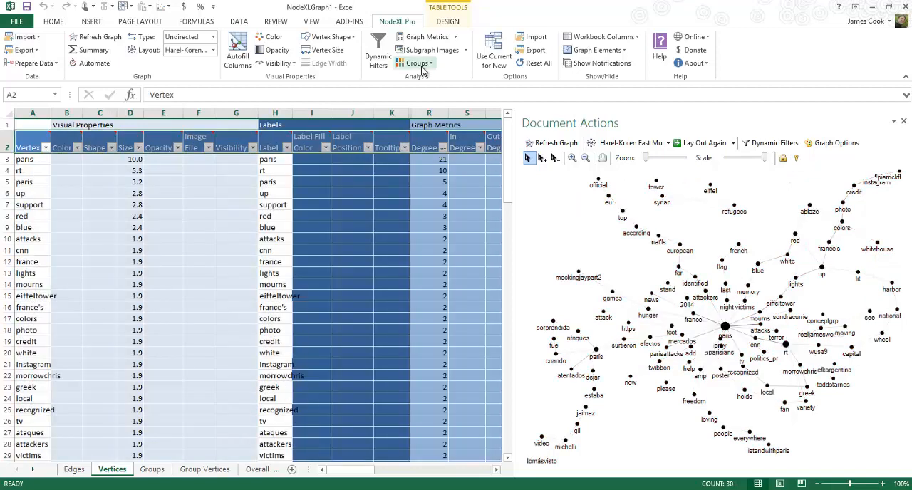
# Group the vertices by Clauset-Newman-Moore cluster with all neighborless vertices in one group, and nudge the attackers vertex up in the refreshed graph
pyautogui.click(418, 63)
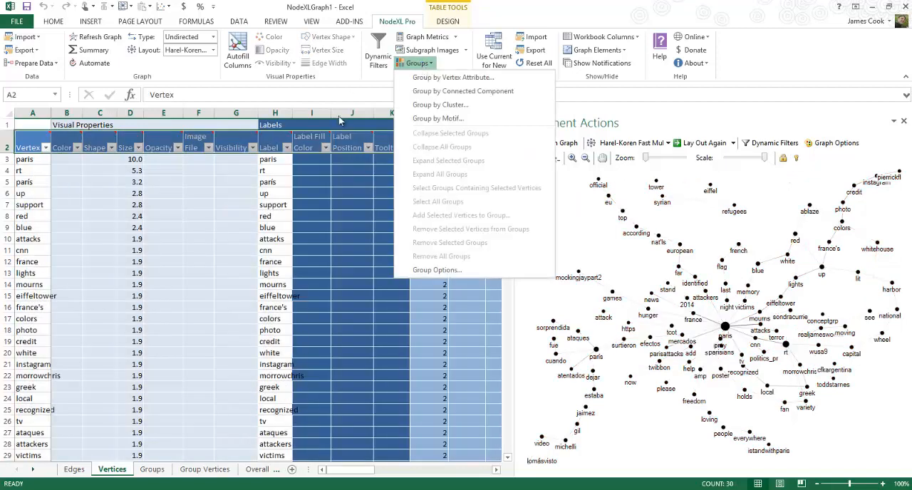
pyautogui.click(421, 106)
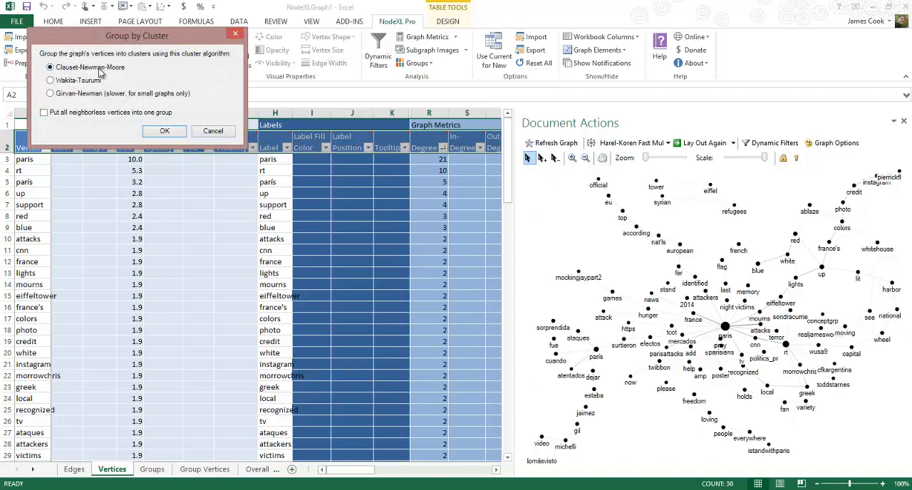
pyautogui.click(44, 113)
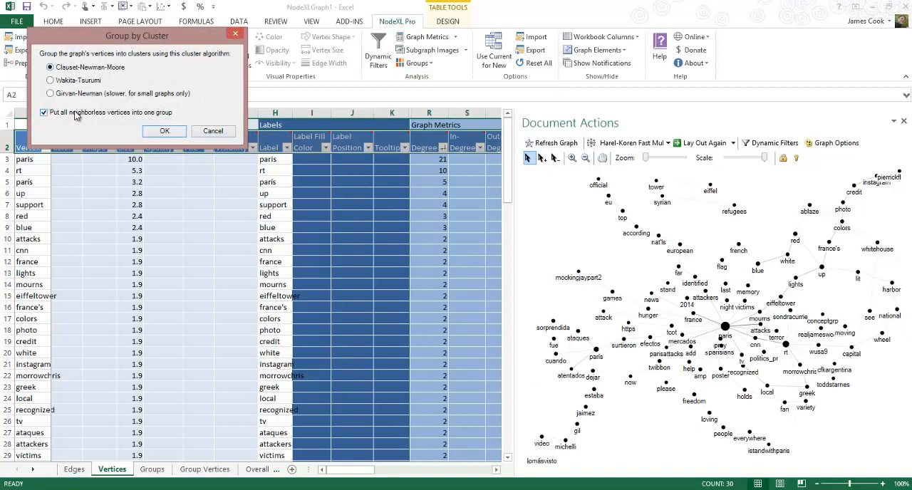
pyautogui.click(164, 131)
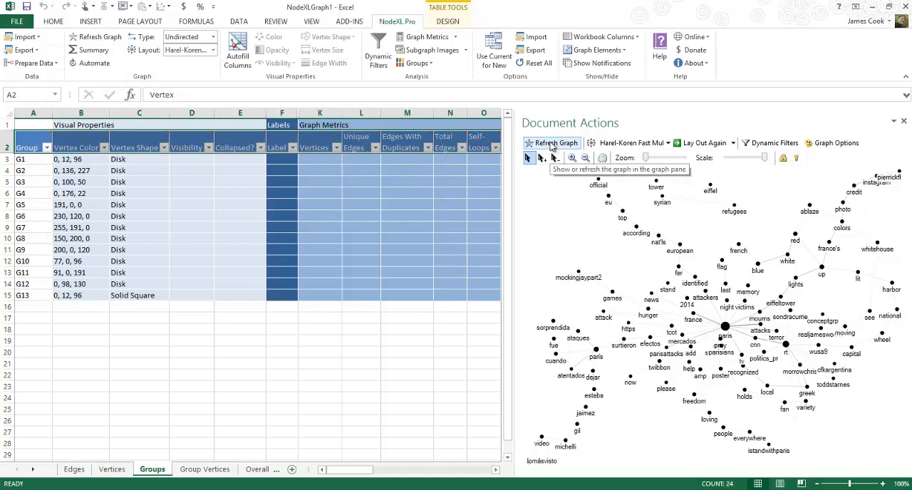
pyautogui.click(551, 147)
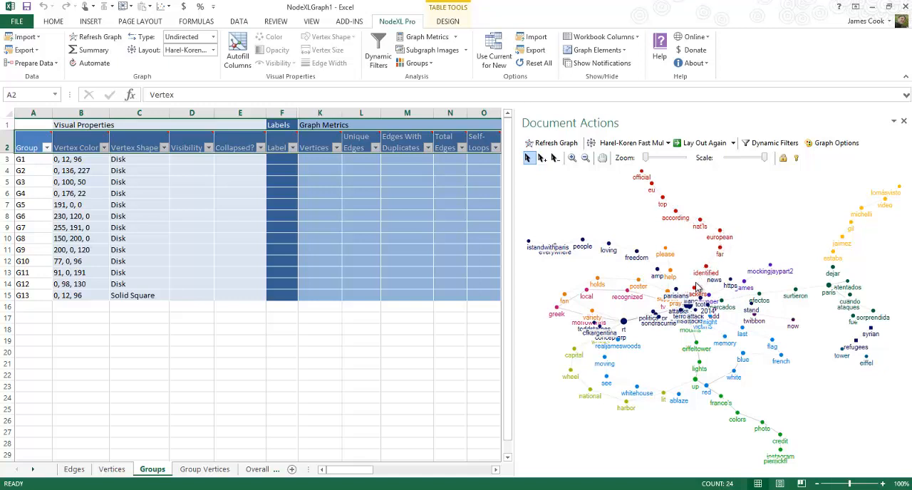
pyautogui.moveTo(694, 288); pyautogui.dragTo(695, 282)
pyautogui.click(690, 262)
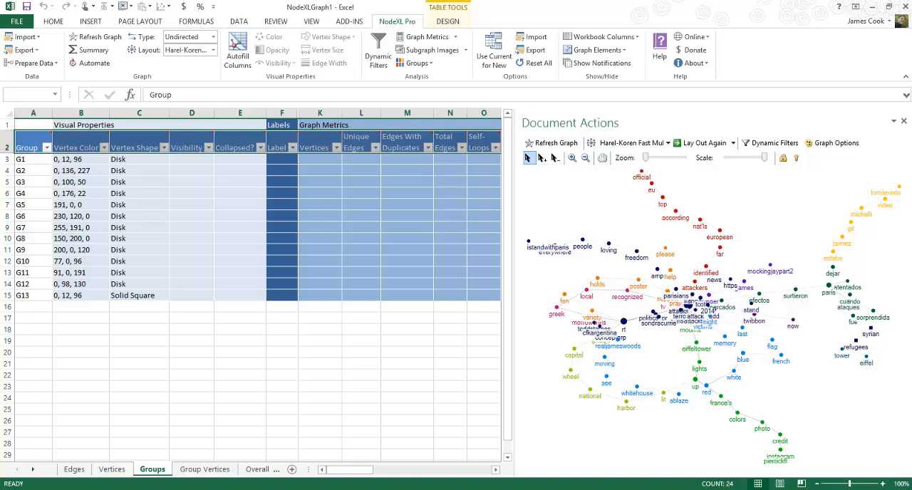
# Switch to the NodeXL Workbook to Start workbook and open its Edges worksheet
pyautogui.click(75, 471)
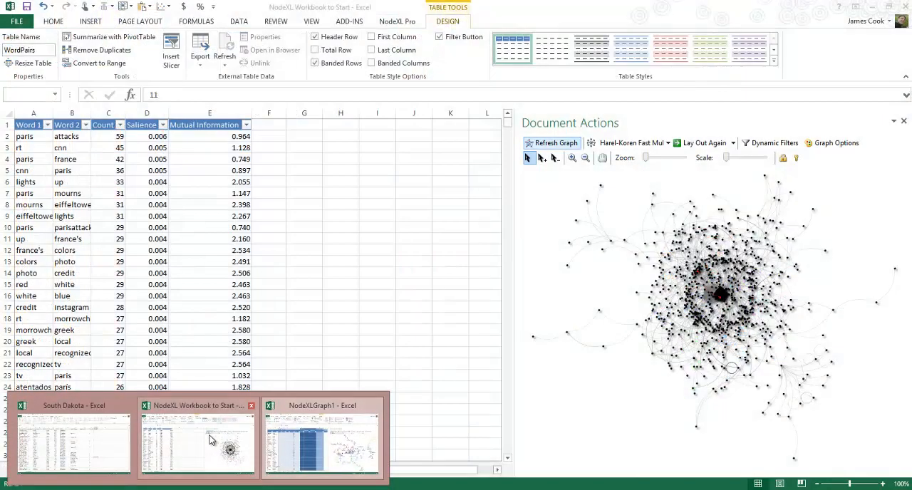
pyautogui.click(212, 441)
pyautogui.hotkey('ctrl', 'space')
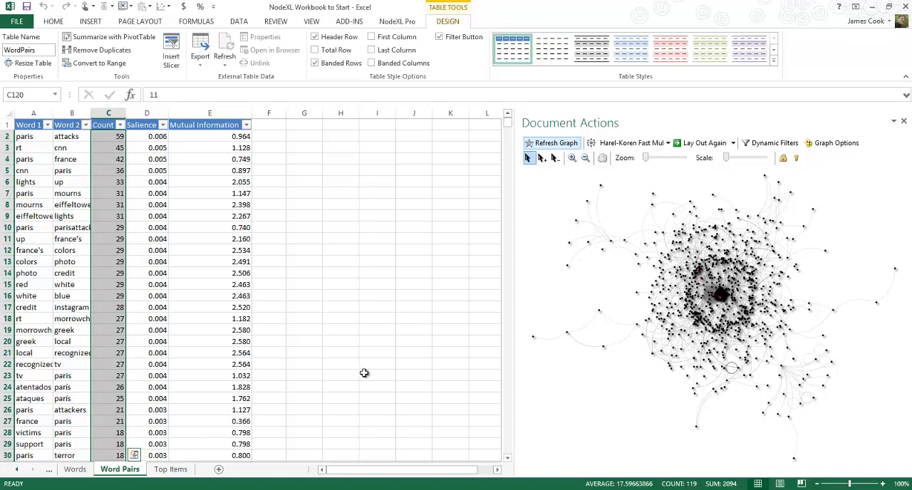
pyautogui.click(18, 470)
pyautogui.click(18, 470)
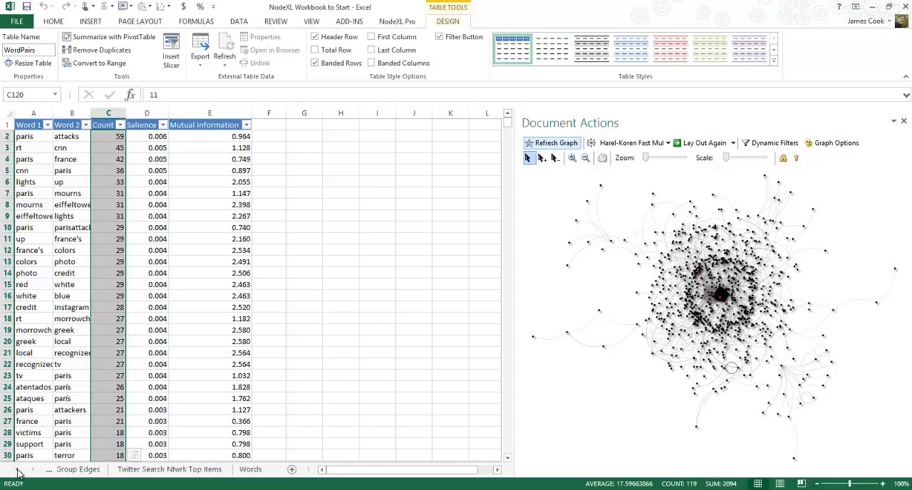
pyautogui.click(18, 470)
pyautogui.click(18, 470)
pyautogui.click(18, 469)
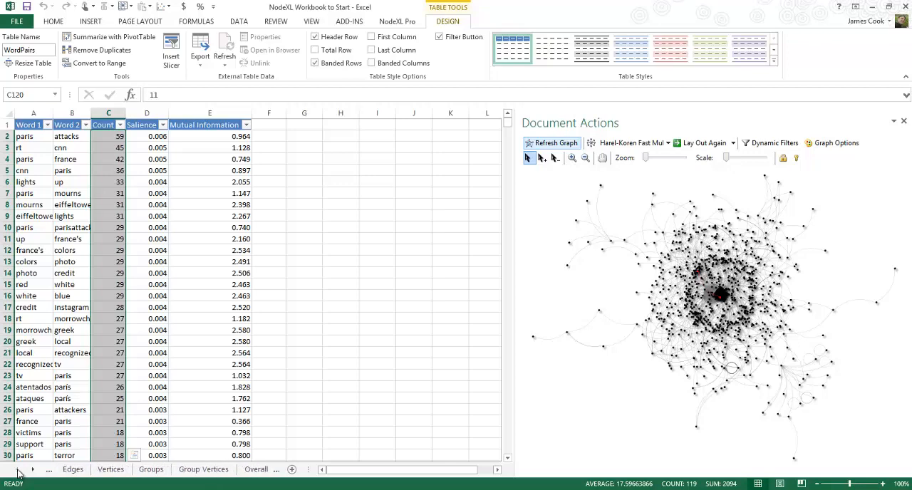
pyautogui.click(105, 470)
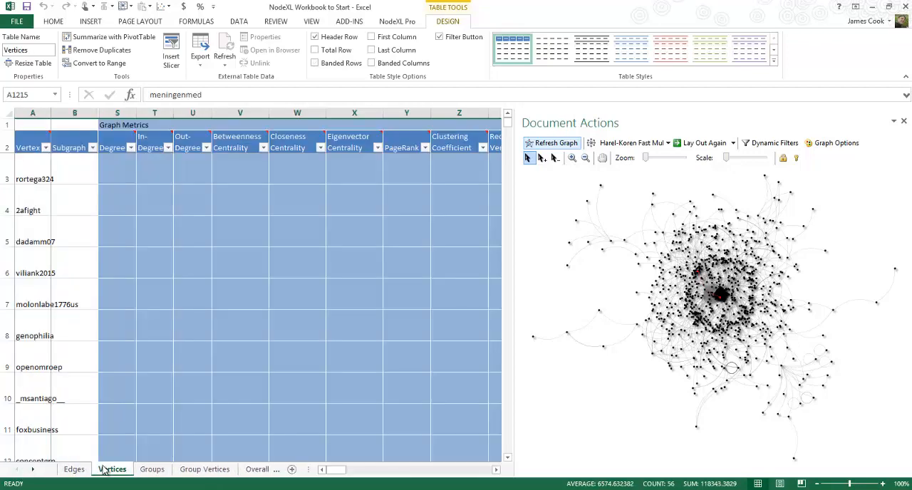
pyautogui.click(78, 470)
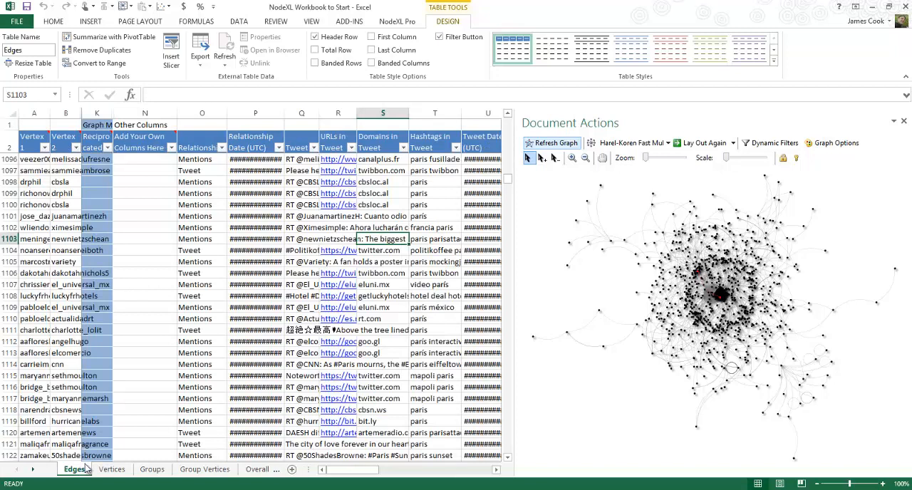
# Widen the Tweet column slightly and select the whole Hashtags in Tweet column on the Edges worksheet
pyautogui.click(302, 206)
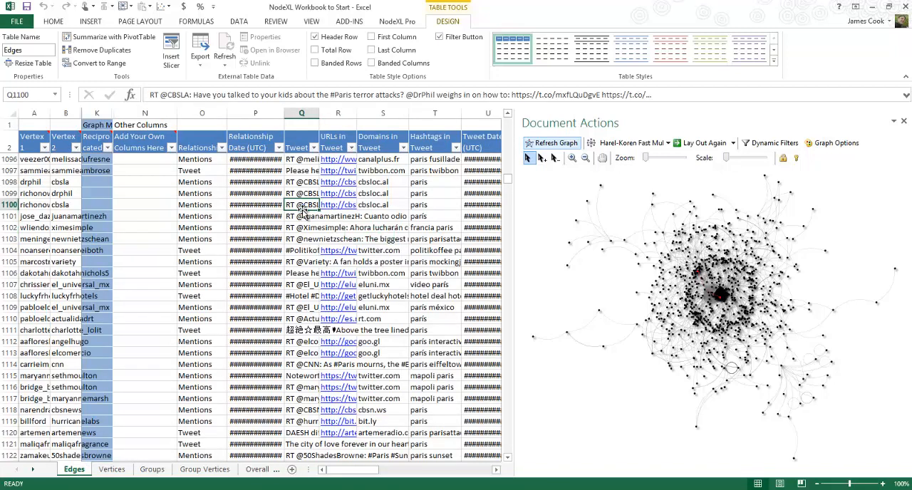
pyautogui.moveTo(320, 114); pyautogui.dragTo(339, 114)
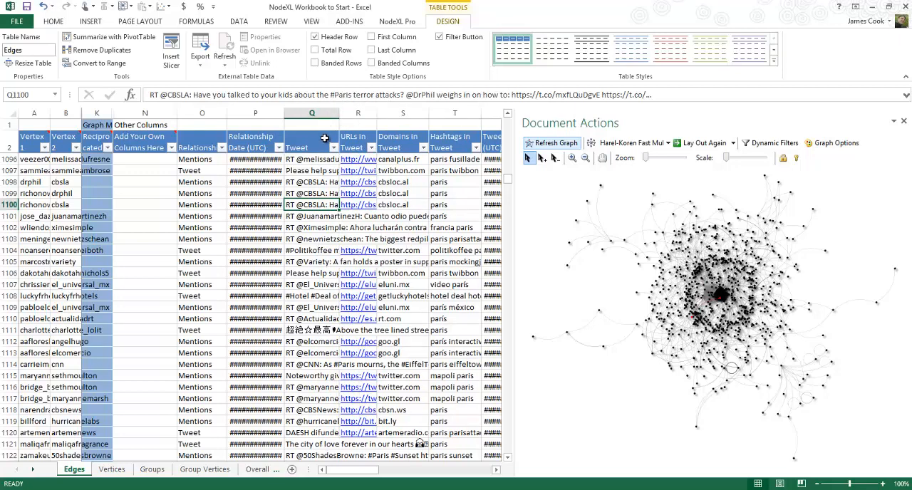
pyautogui.click(443, 184)
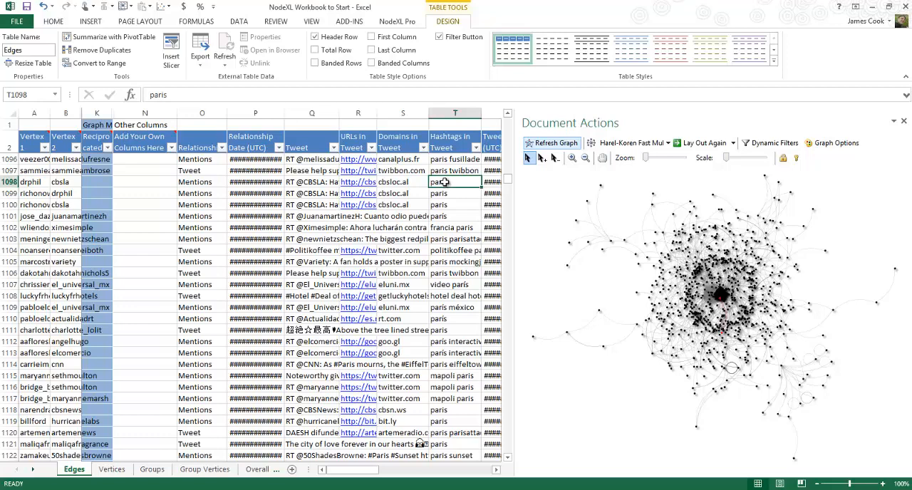
pyautogui.click(458, 112)
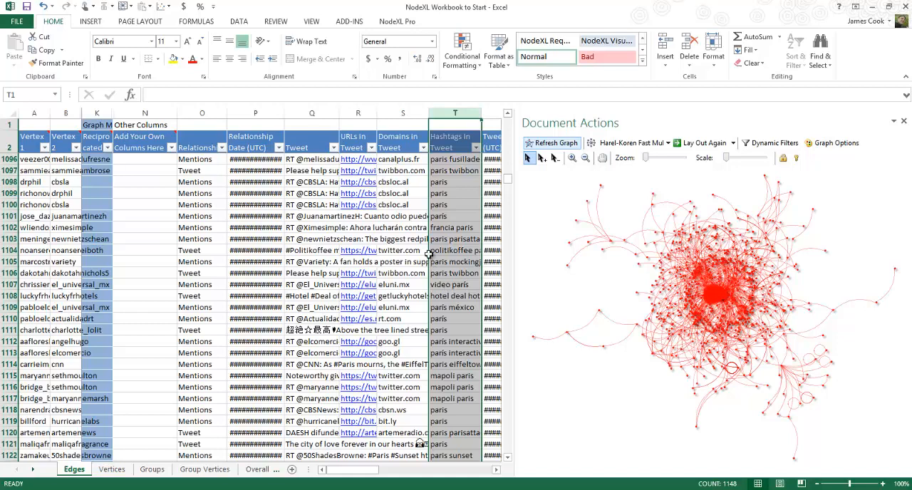
# Calculate the words and word pairs metric using the Hashtags in Tweet column of the Edges worksheet
pyautogui.click(394, 23)
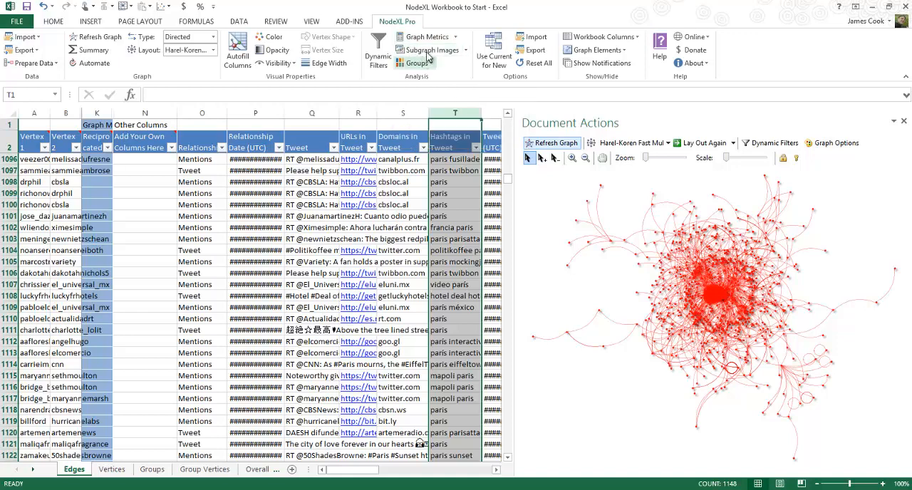
pyautogui.click(457, 39)
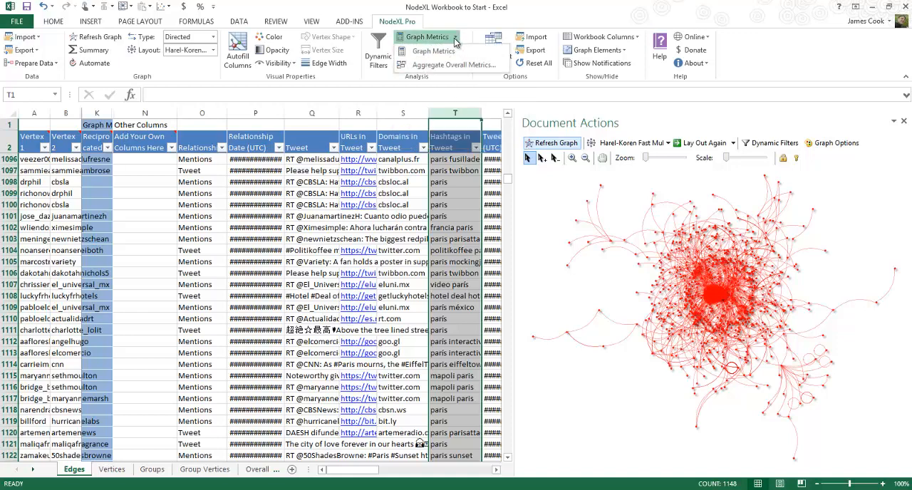
pyautogui.click(434, 51)
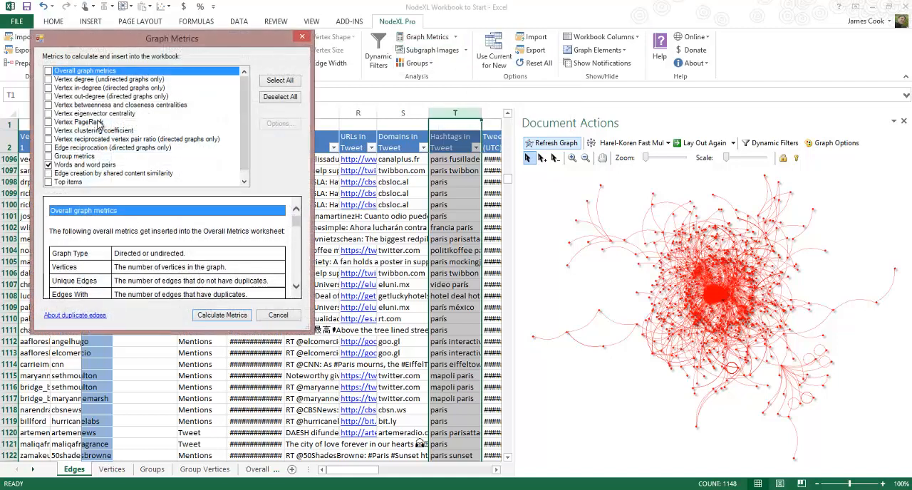
pyautogui.click(84, 165)
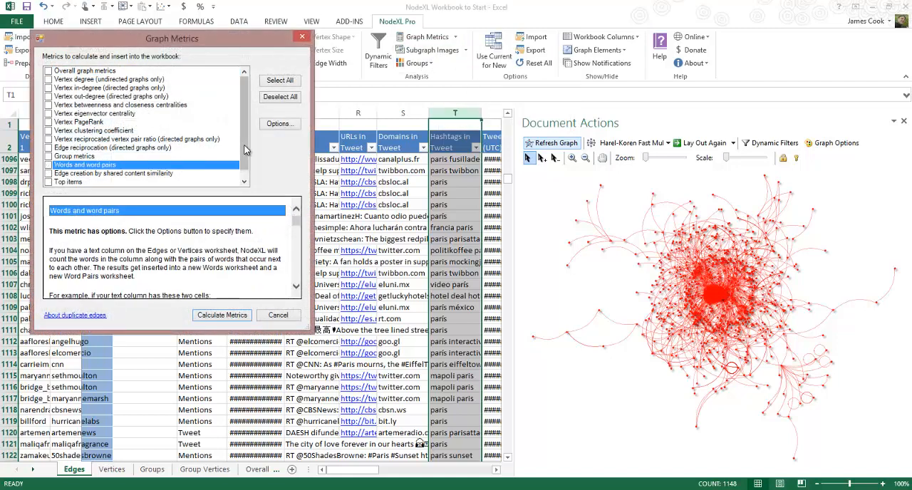
pyautogui.click(278, 125)
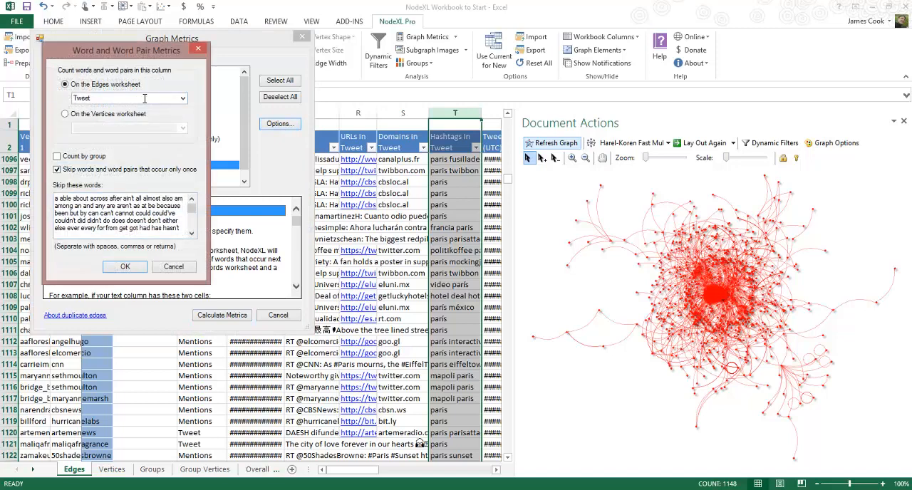
pyautogui.click(184, 100)
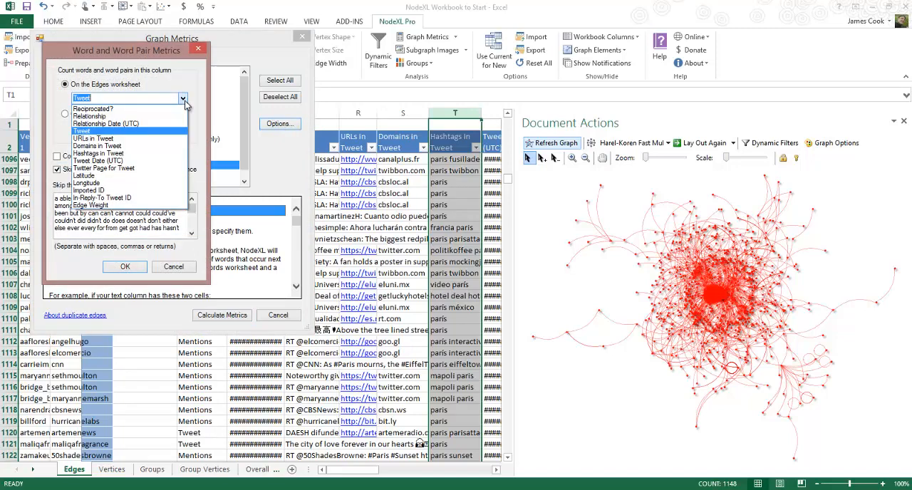
pyautogui.click(102, 154)
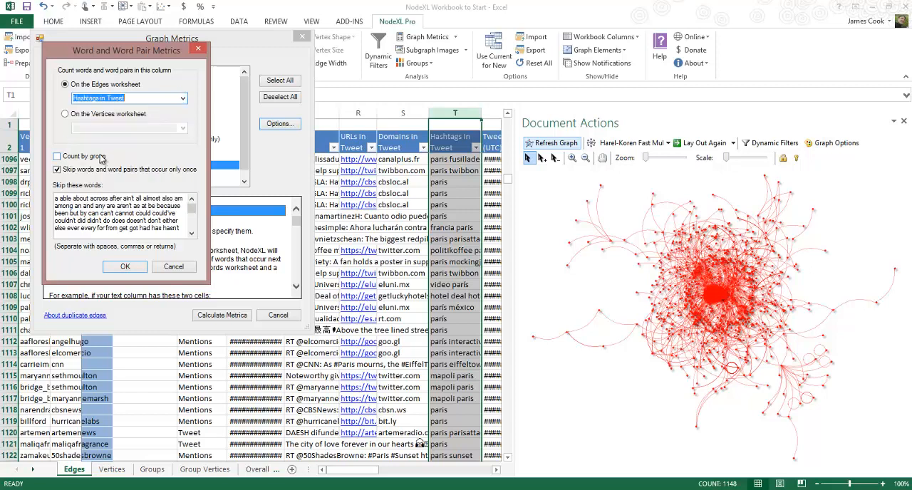
pyautogui.click(117, 267)
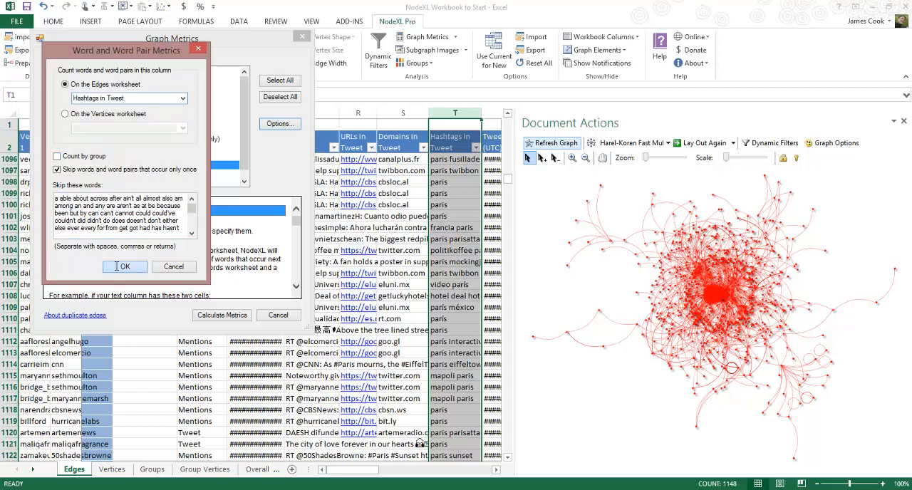
pyautogui.click(219, 318)
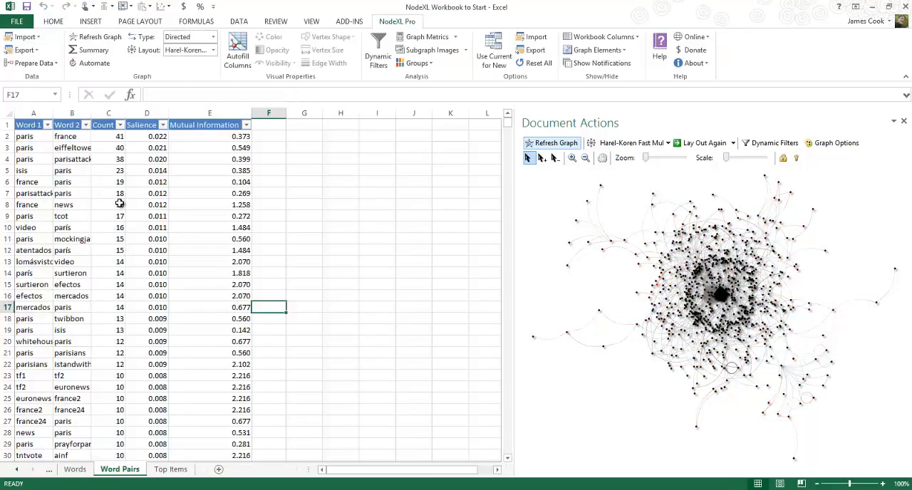
# Widen the Word 1 and Word 2 columns of the Word Pairs worksheet so that the full hashtags are readable
pyautogui.click(119, 205)
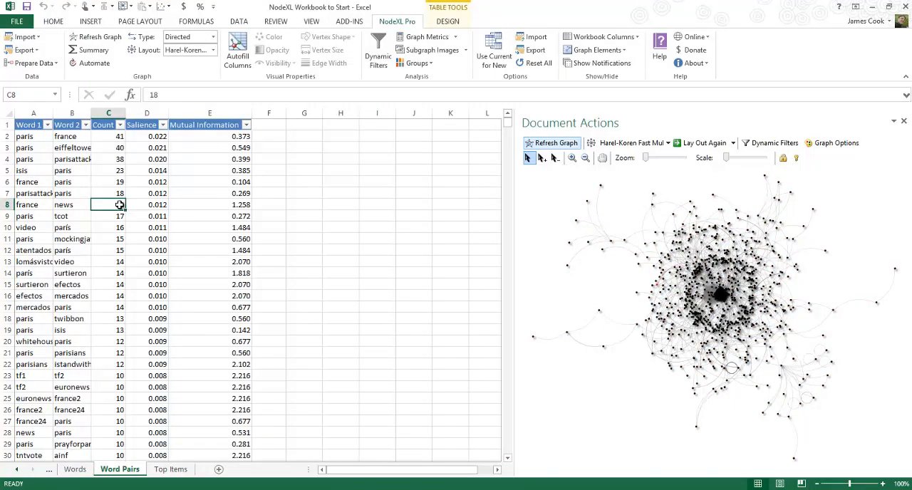
pyautogui.press('Down')
pyautogui.press('Down')
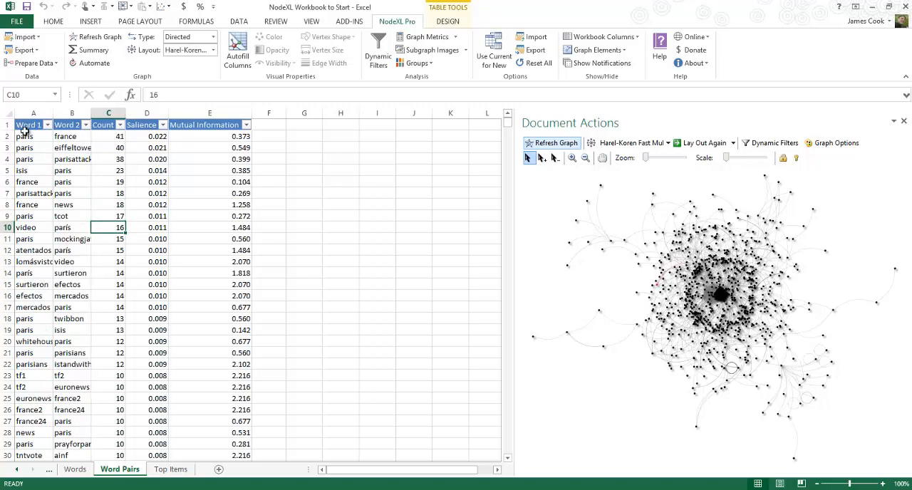
pyautogui.click(64, 111)
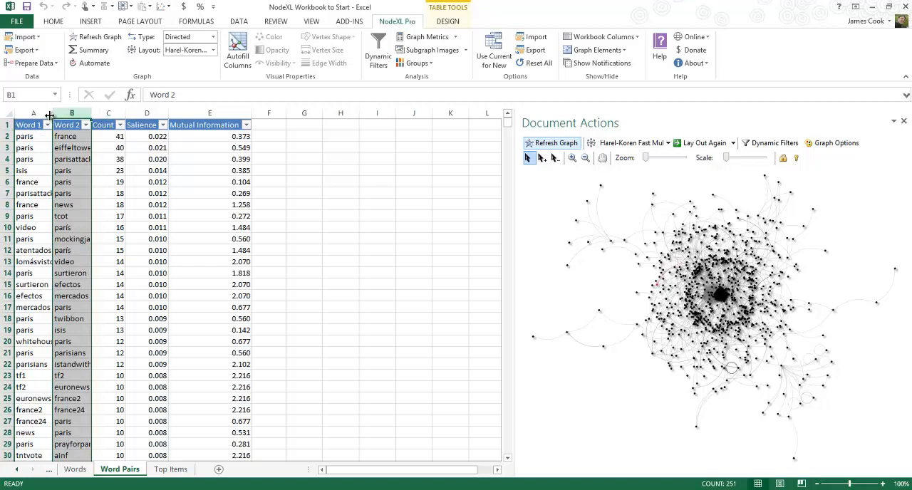
pyautogui.moveTo(49, 115); pyautogui.dragTo(137, 113)
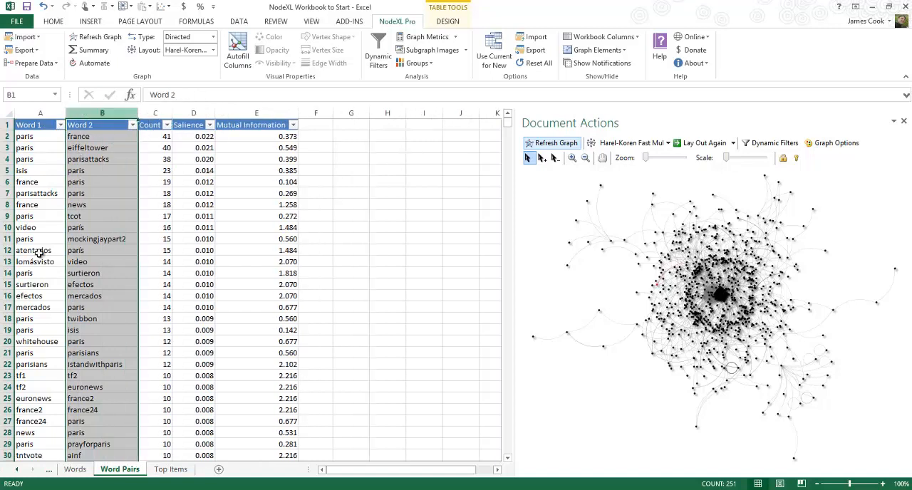
# Copy the top hashtag pairs in A2:B22, from paris and france down to parisians and istandwithparis
pyautogui.click(41, 345)
pyautogui.click(83, 341)
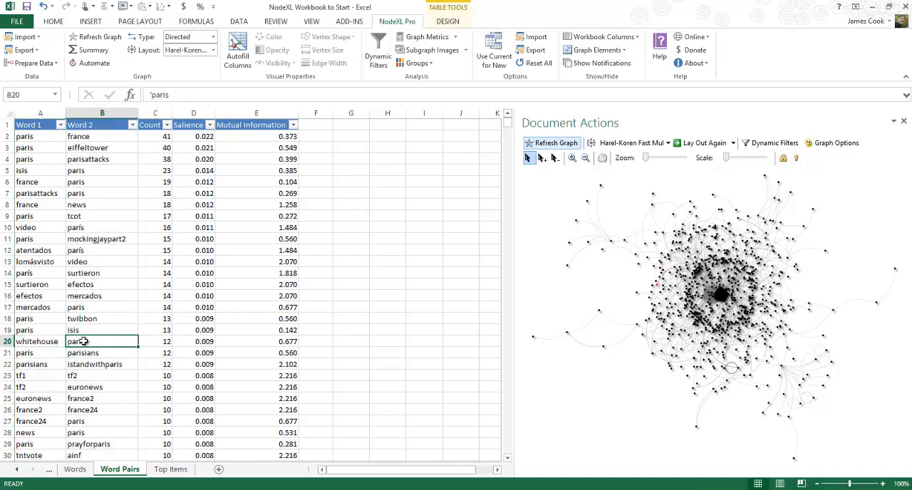
pyautogui.click(35, 353)
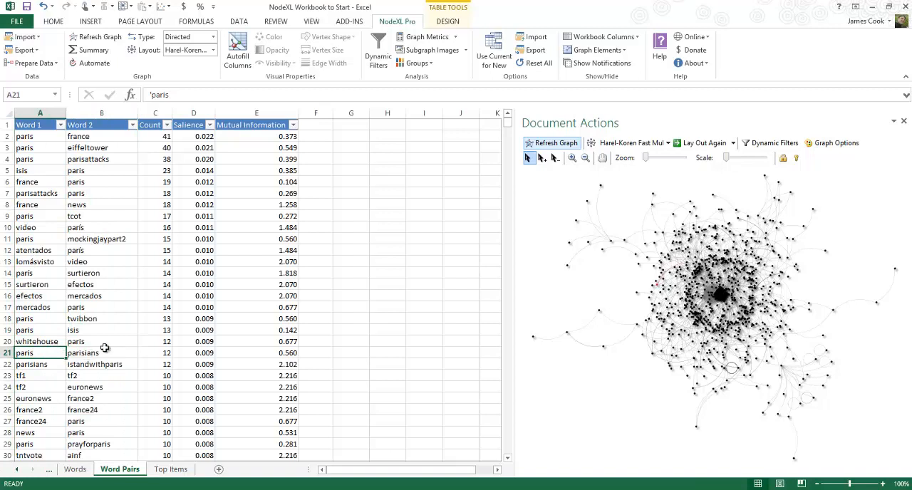
pyautogui.click(92, 353)
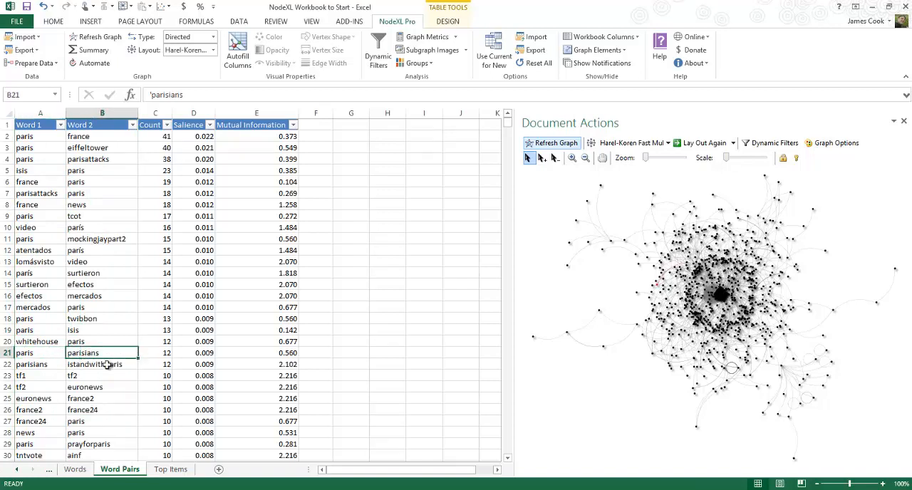
pyautogui.click(107, 364)
pyautogui.click(98, 374)
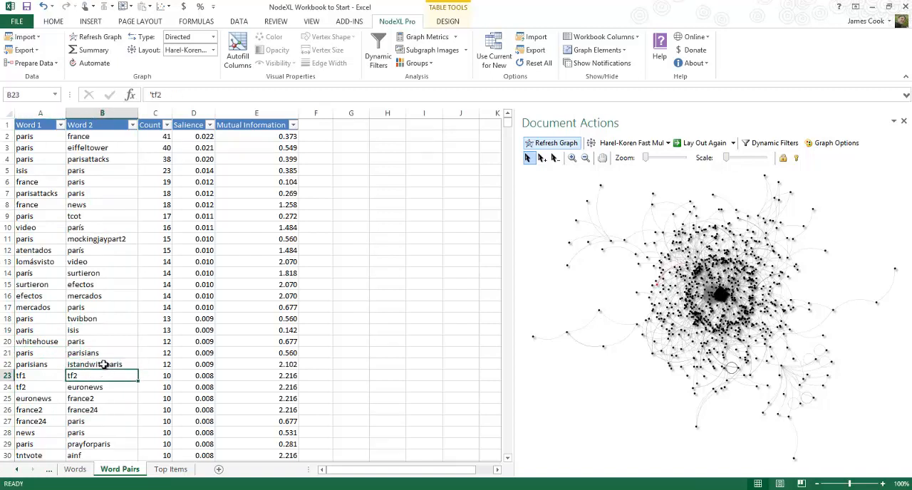
pyautogui.click(104, 365)
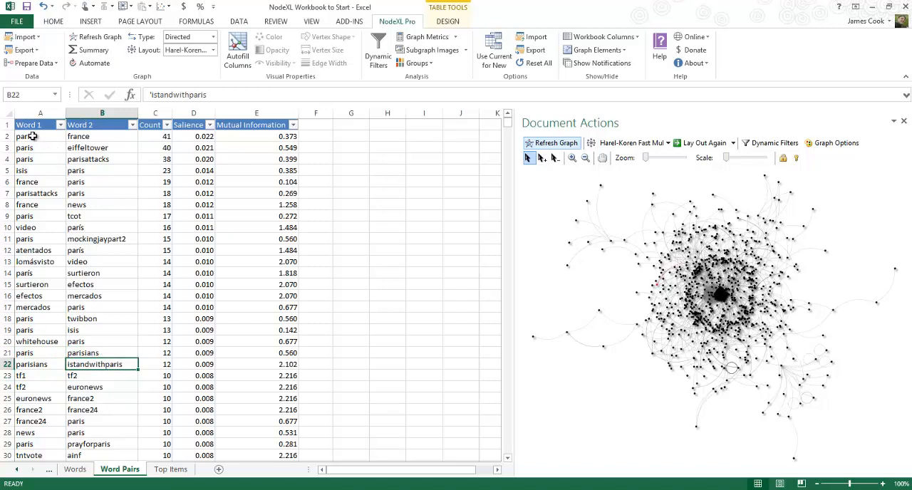
pyautogui.moveTo(33, 136); pyautogui.dragTo(107, 364)
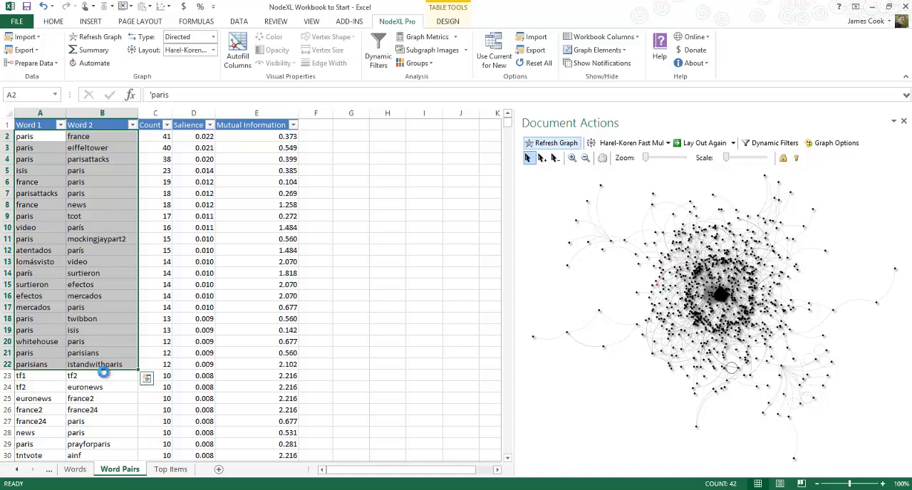
pyautogui.hotkey('ctrl', 'c')
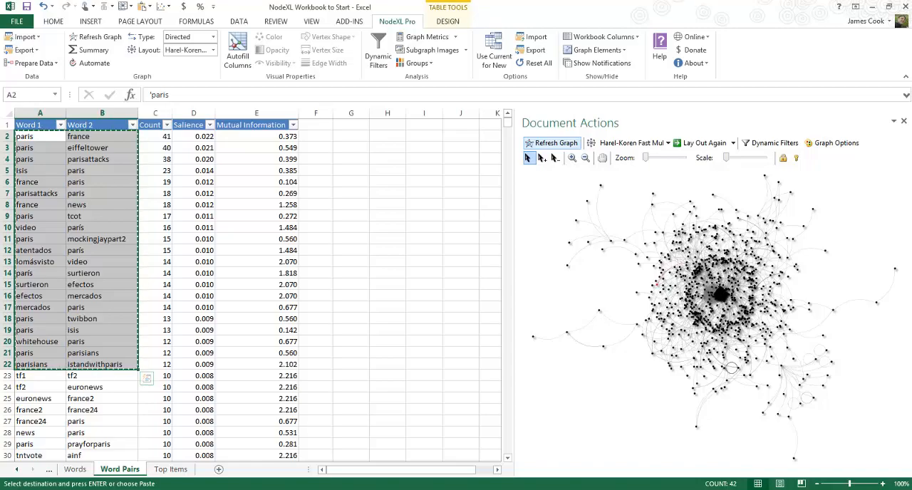
# Create a new NodeXL workbook and paste the copied hashtag pairs into Vertex 1 and Vertex 2 of the Edges worksheet, starting at A3
pyautogui.moveTo(199, 489)
pyautogui.press('super')
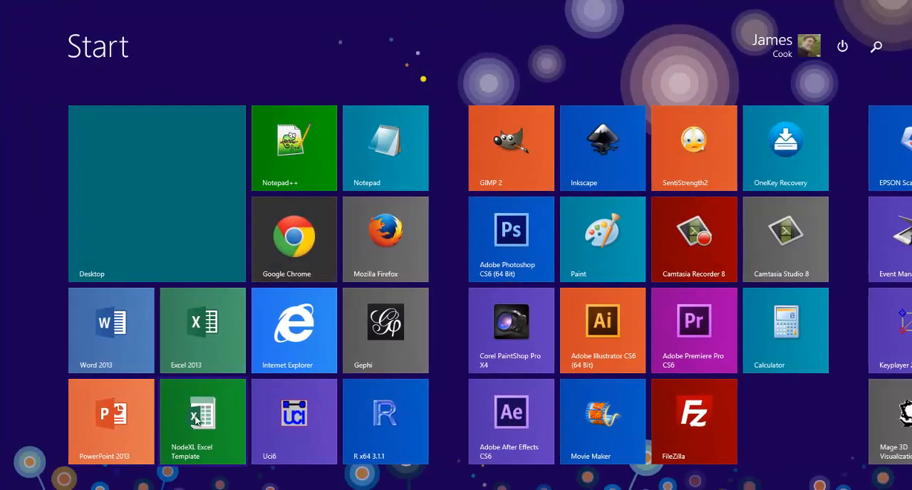
pyautogui.press('super')
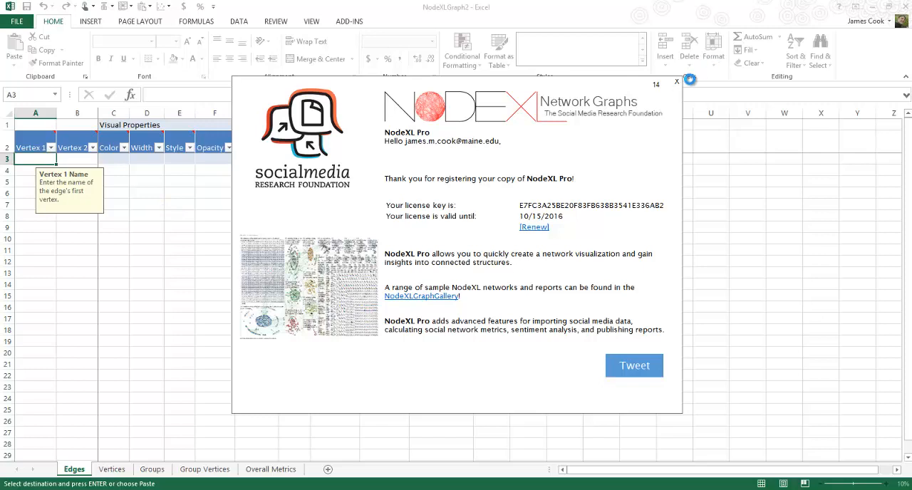
pyautogui.click(677, 83)
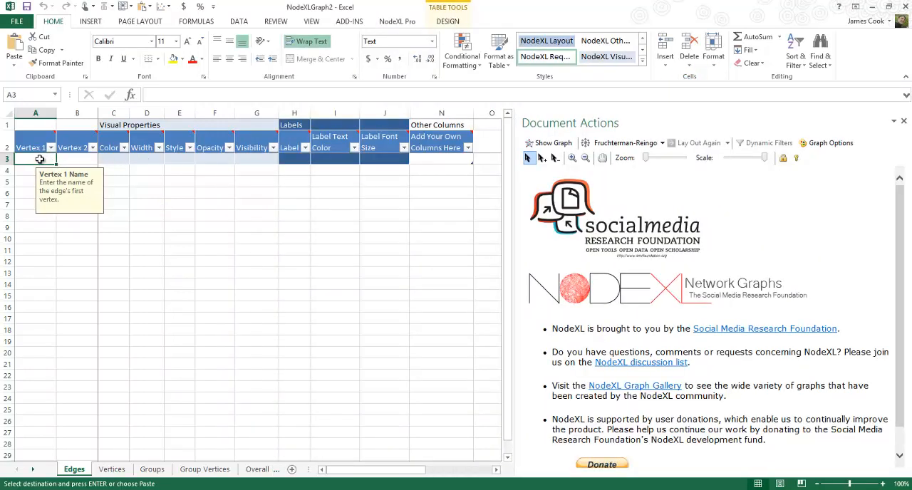
pyautogui.hotkey('ctrl', 'v')
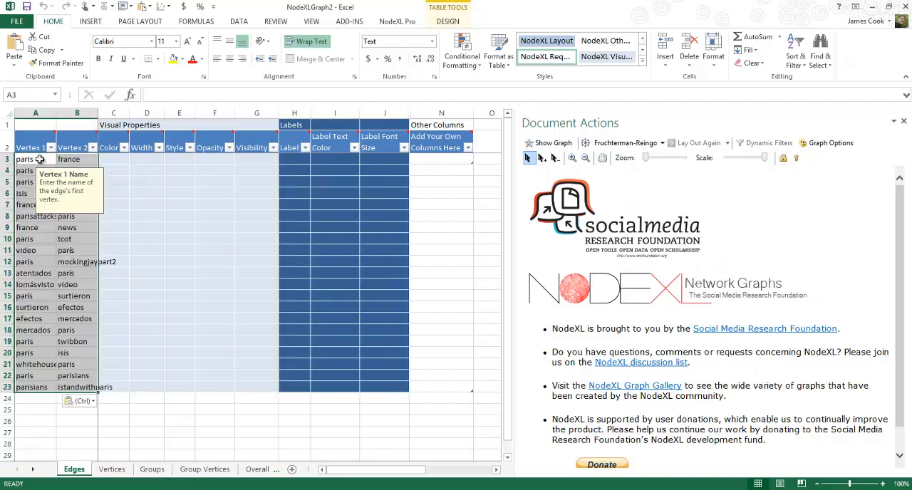
pyautogui.click(188, 226)
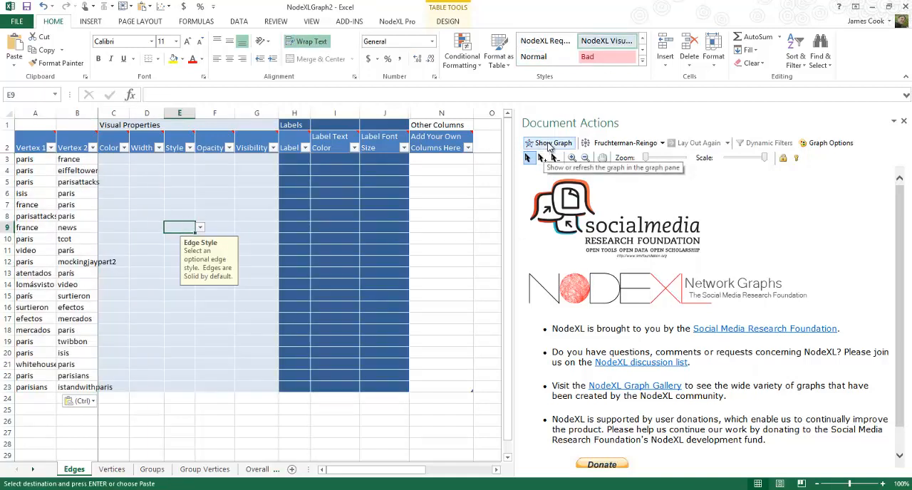
# Set the graph layout to Harel-Koren Fast Multiscale and show the graph of the hashtag pairs
pyautogui.click(618, 143)
pyautogui.click(623, 170)
pyautogui.click(552, 143)
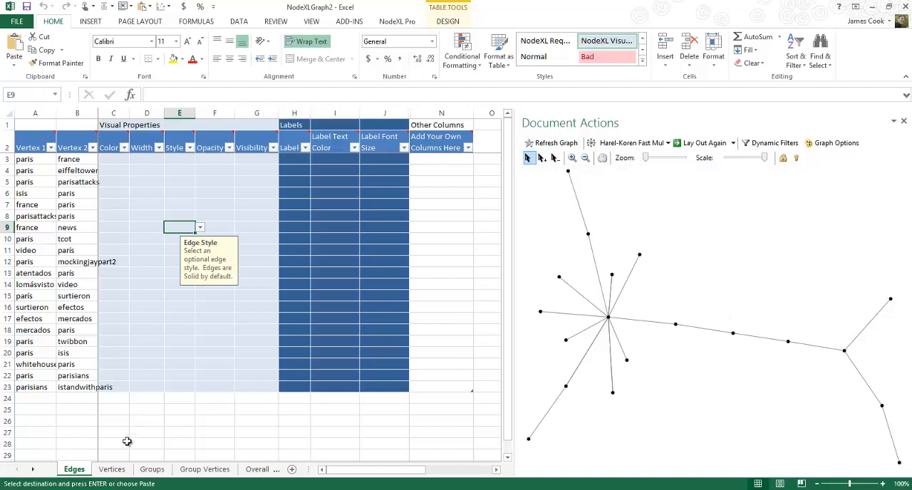
# Copy the vertex names in A3:A21 of the Vertices worksheet into the Label column, starting at H3
pyautogui.click(112, 468)
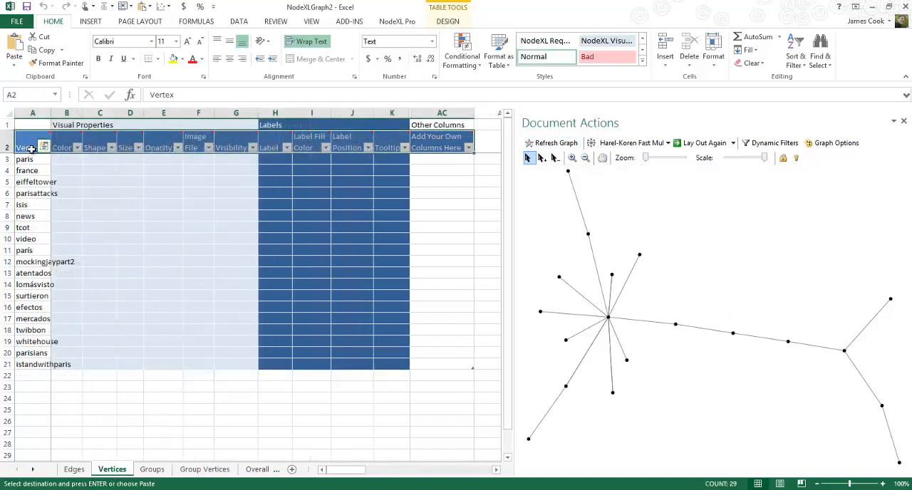
pyautogui.moveTo(25, 159); pyautogui.dragTo(25, 363)
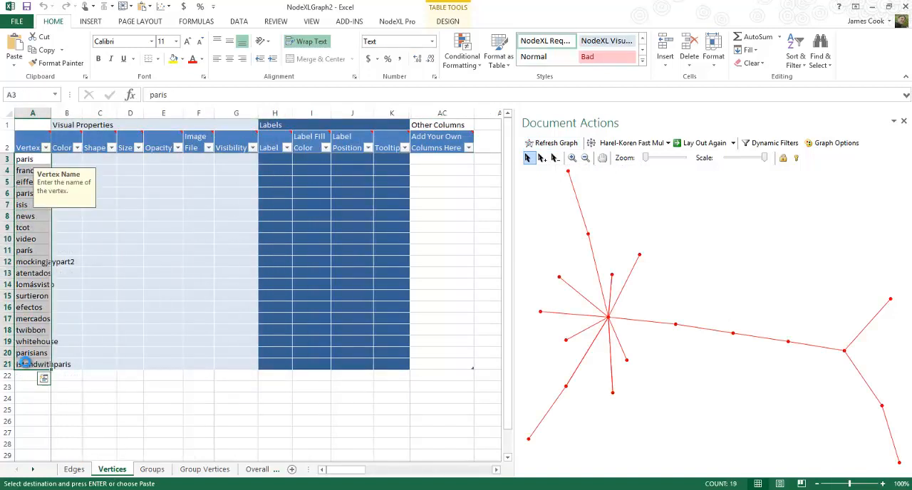
pyautogui.click(272, 158)
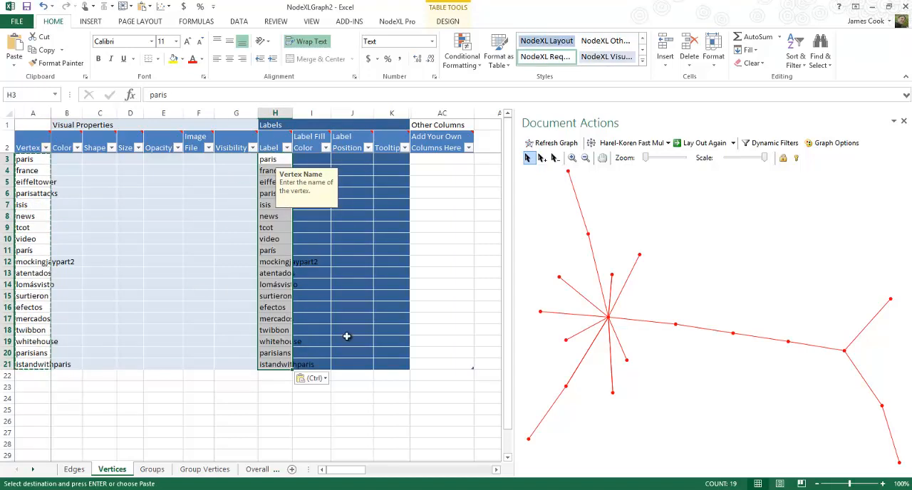
# Highlight the central paris vertex's connections, refresh the graph to draw the hashtag labels, and check the parís vertex
pyautogui.click(610, 318)
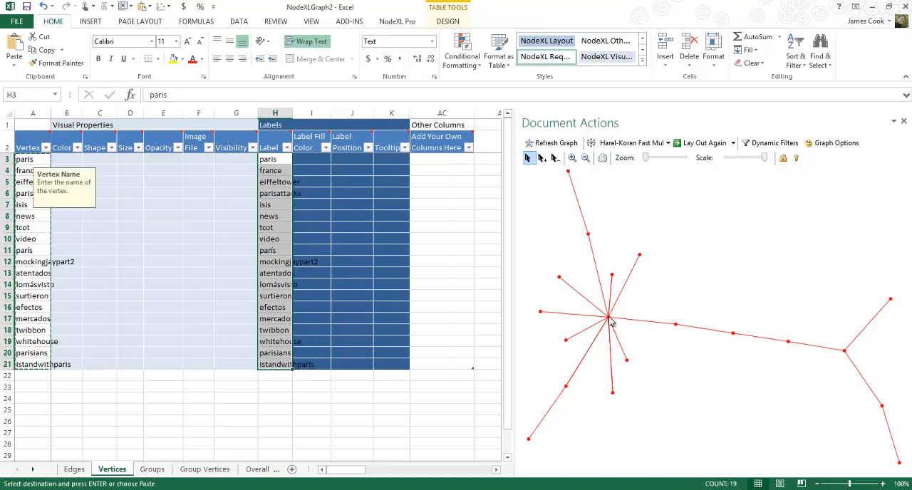
pyautogui.click(639, 307)
pyautogui.click(609, 320)
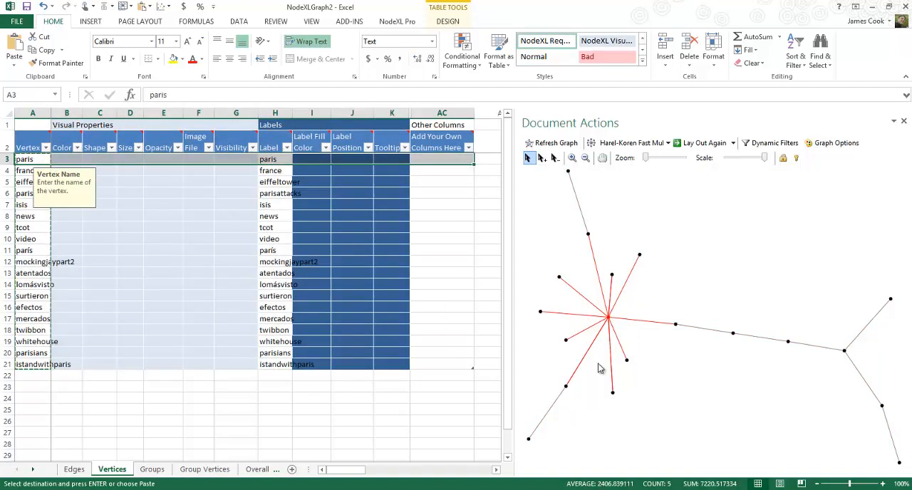
pyautogui.click(351, 385)
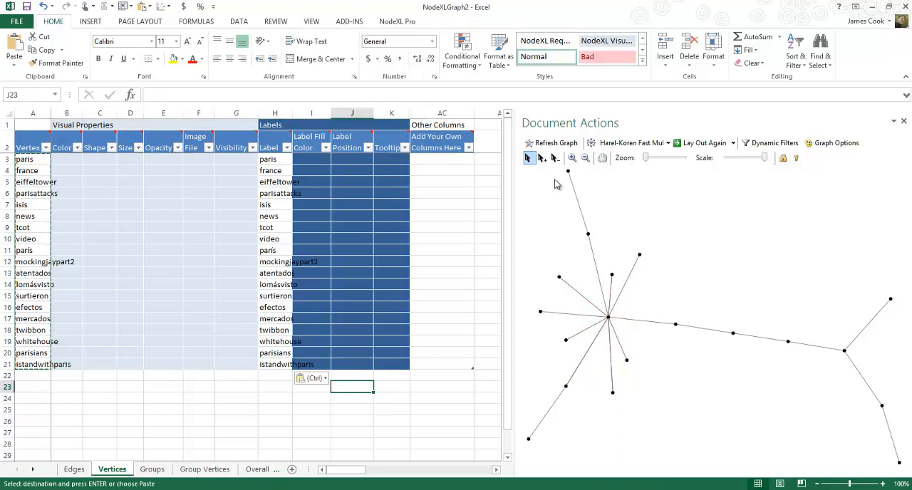
pyautogui.click(549, 144)
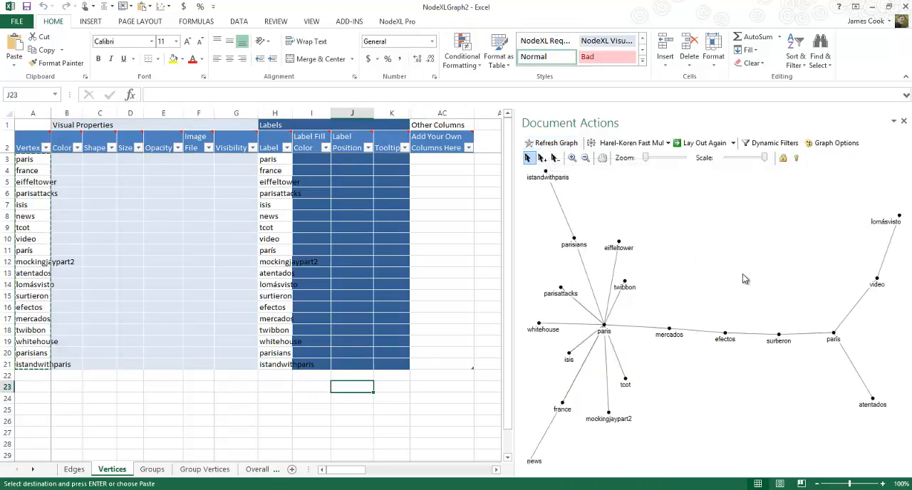
pyautogui.click(835, 338)
pyautogui.click(833, 360)
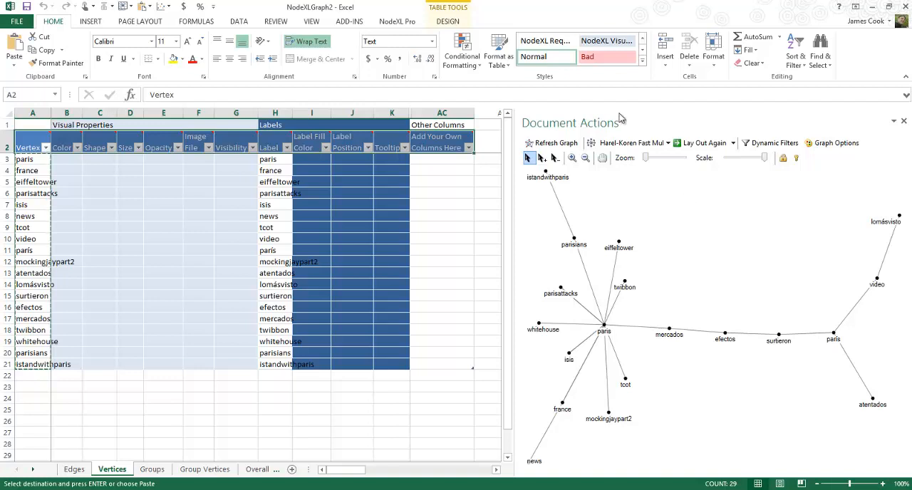
# Bring up the NodeXL Pro commands for analysing the hashtag graph
pyautogui.click(410, 22)
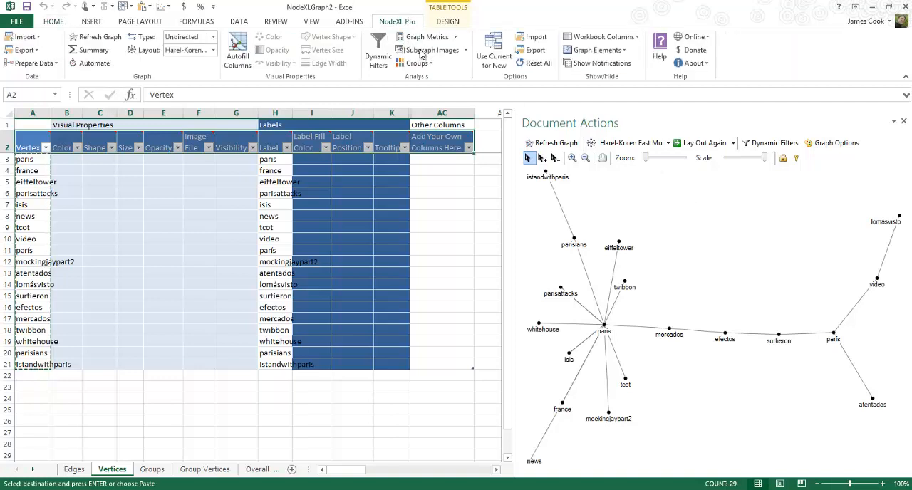